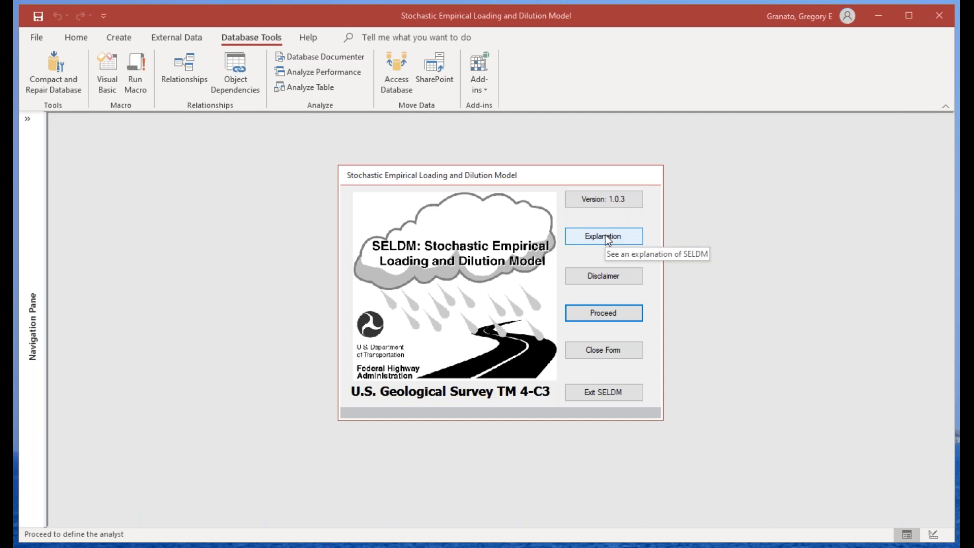
# Step: Proceed to the analyst identification form and choose Anonymous1 as the analyst
pyautogui.click(603, 314)
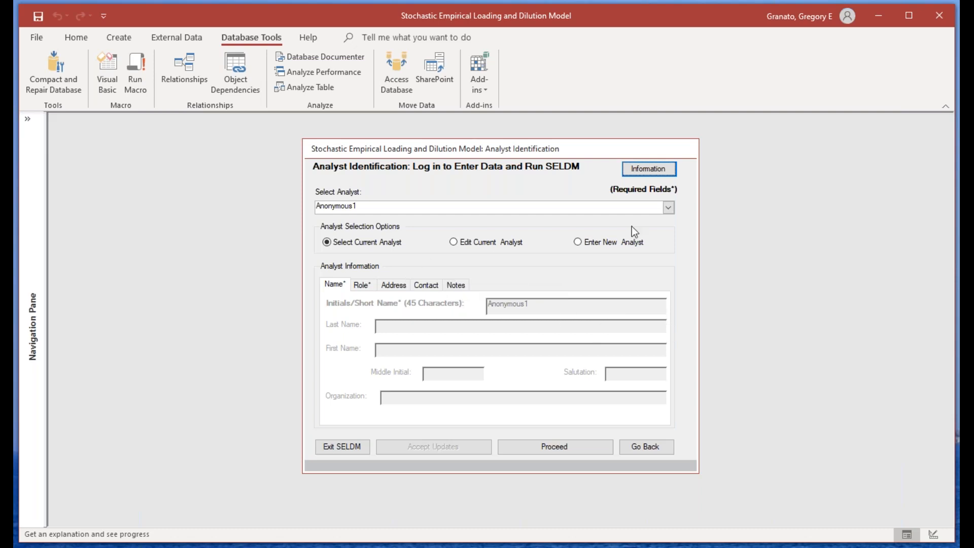
pyautogui.click(668, 209)
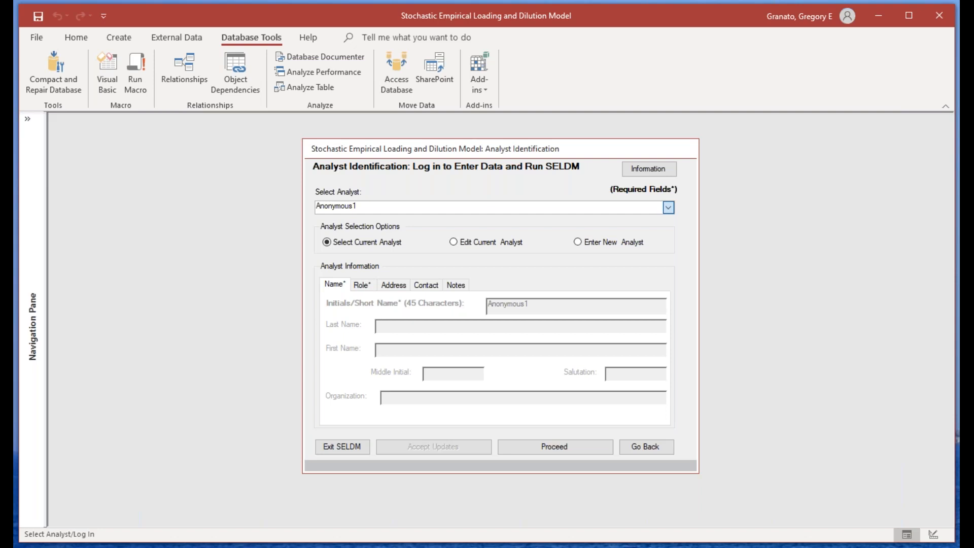
pyautogui.click(359, 220)
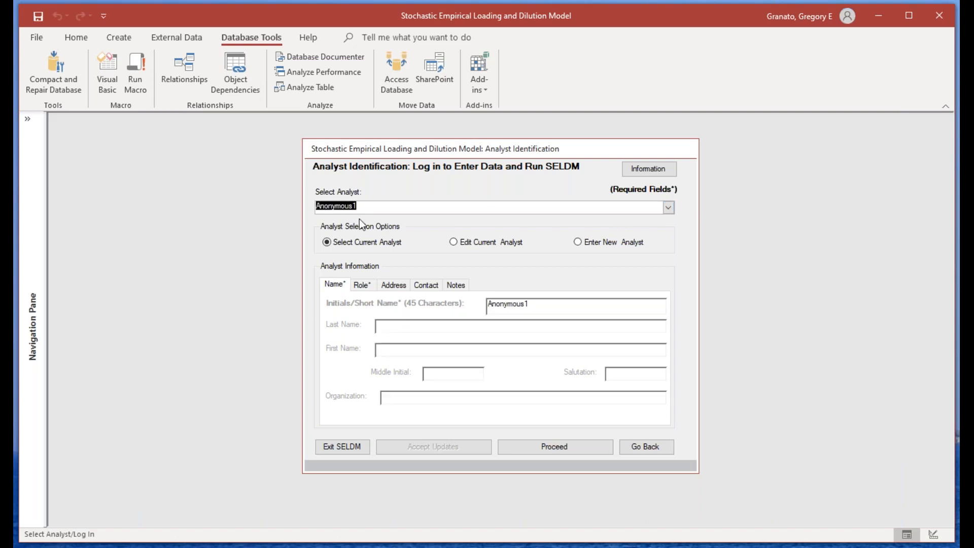
pyautogui.click(670, 205)
pyautogui.click(668, 205)
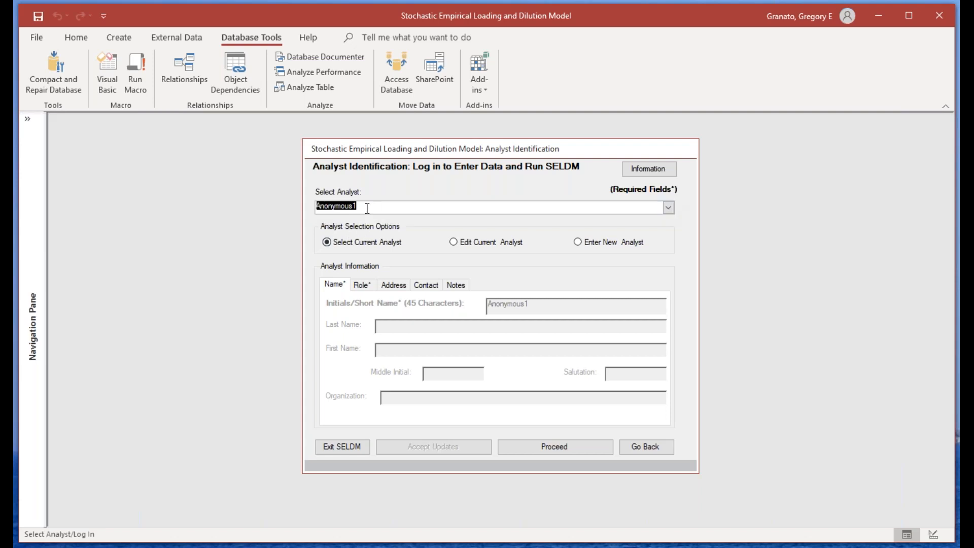
# Step: Open the current analyst for editing and review the name, role, address, contact and notes details
pyautogui.click(453, 242)
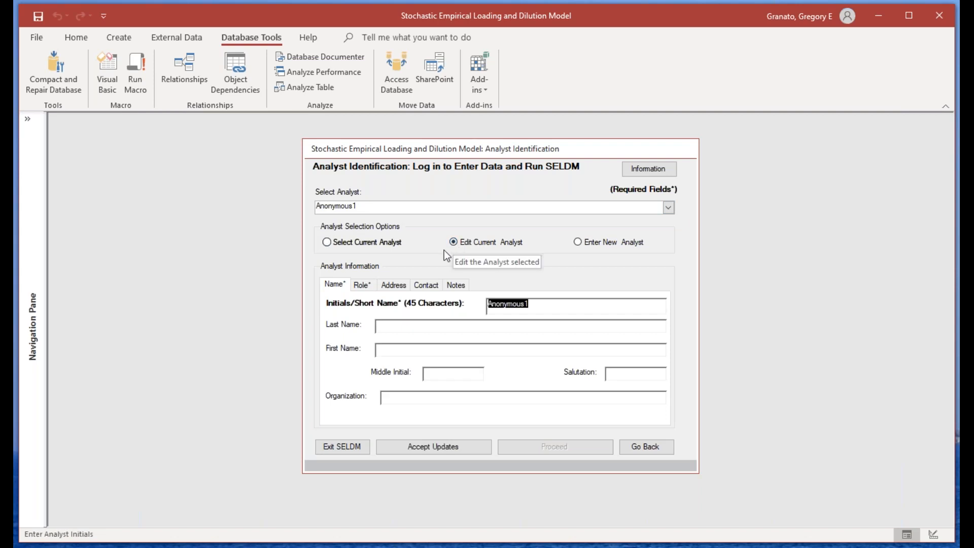
pyautogui.click(362, 284)
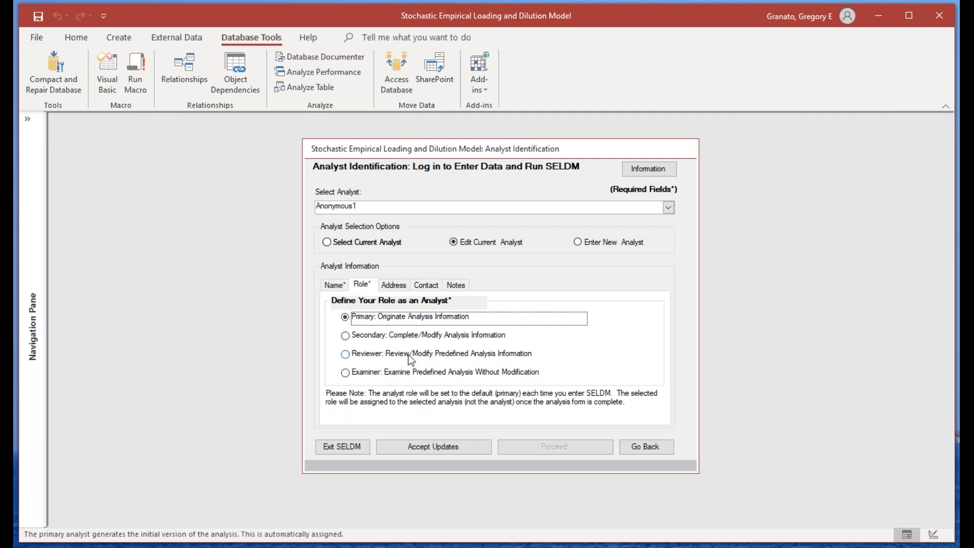
pyautogui.click(333, 285)
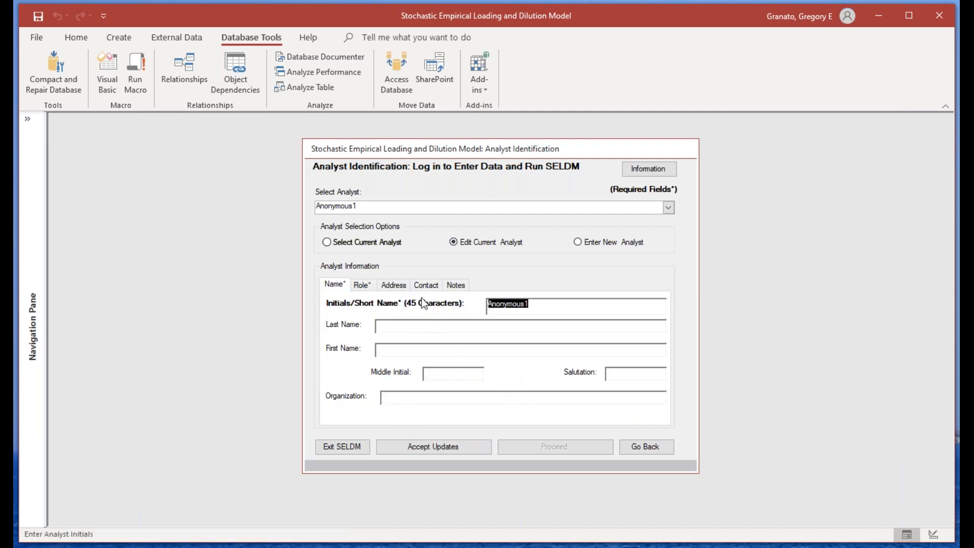
pyautogui.click(398, 285)
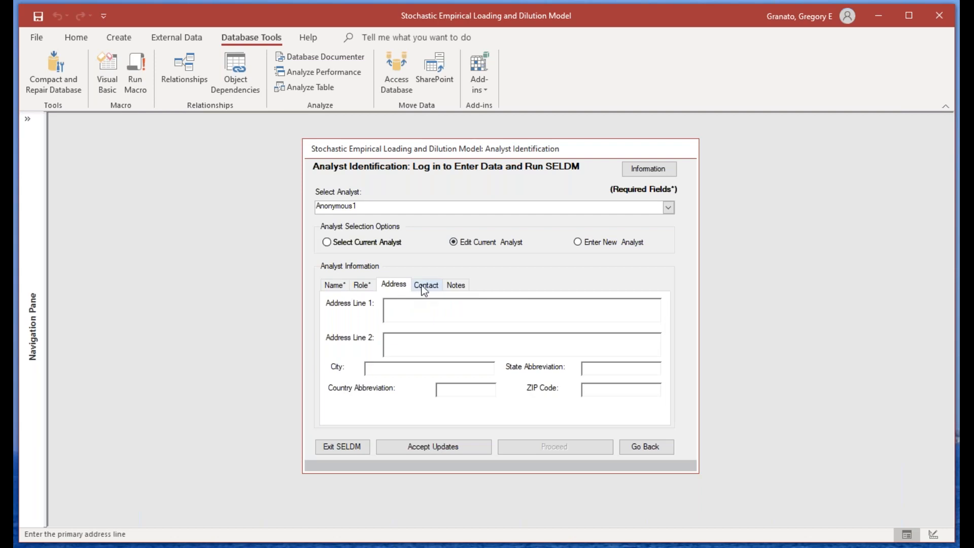
pyautogui.click(424, 285)
pyautogui.click(454, 284)
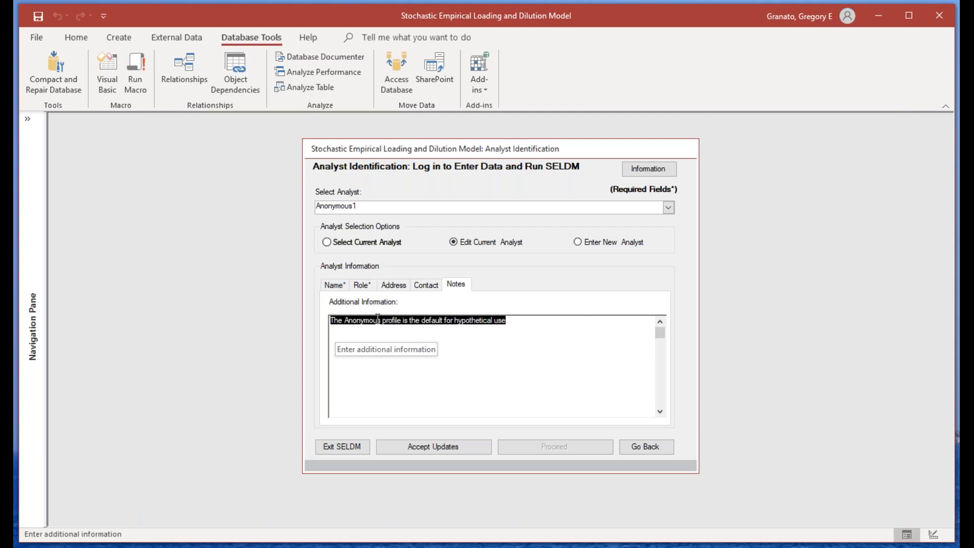
pyautogui.click(331, 285)
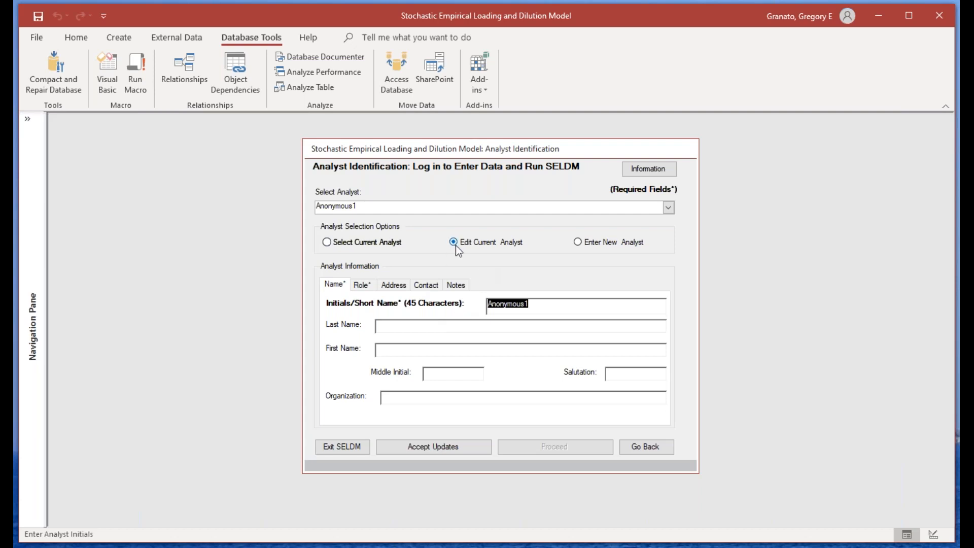
# Step: Switch back to selecting the current analyst and proceed to project identification
pyautogui.click(538, 311)
pyautogui.click(328, 243)
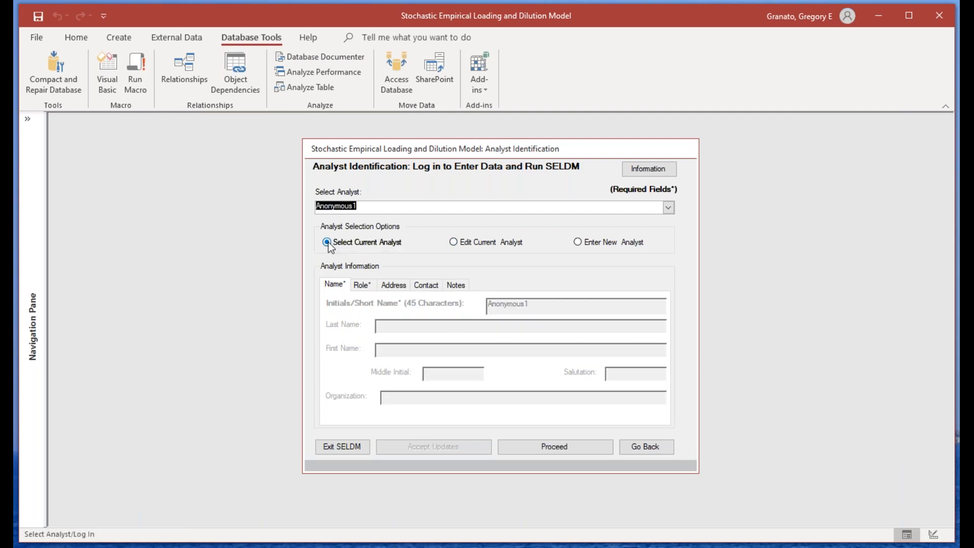
pyautogui.click(560, 449)
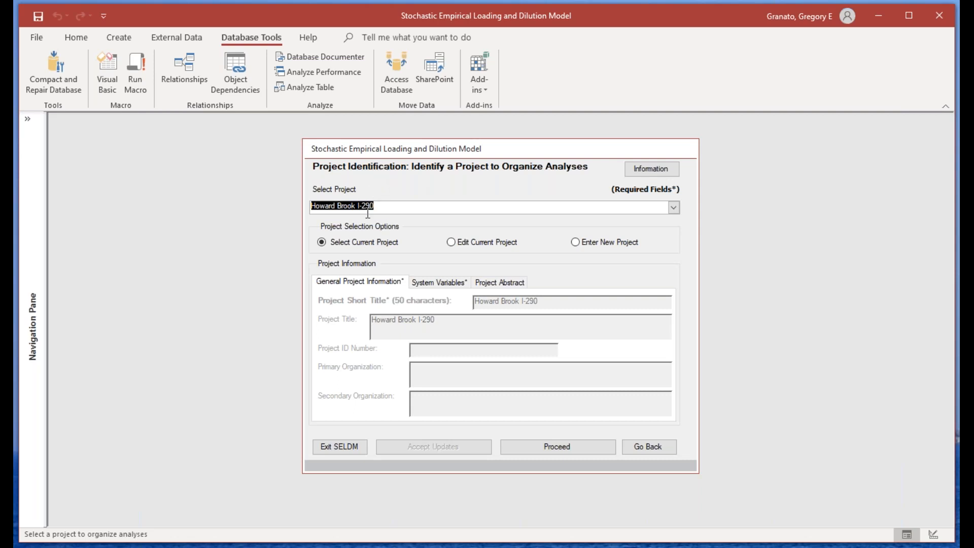
# Step: Start a new project and enter "S2 Howard Brook I-290" as its short title
pyautogui.click(575, 242)
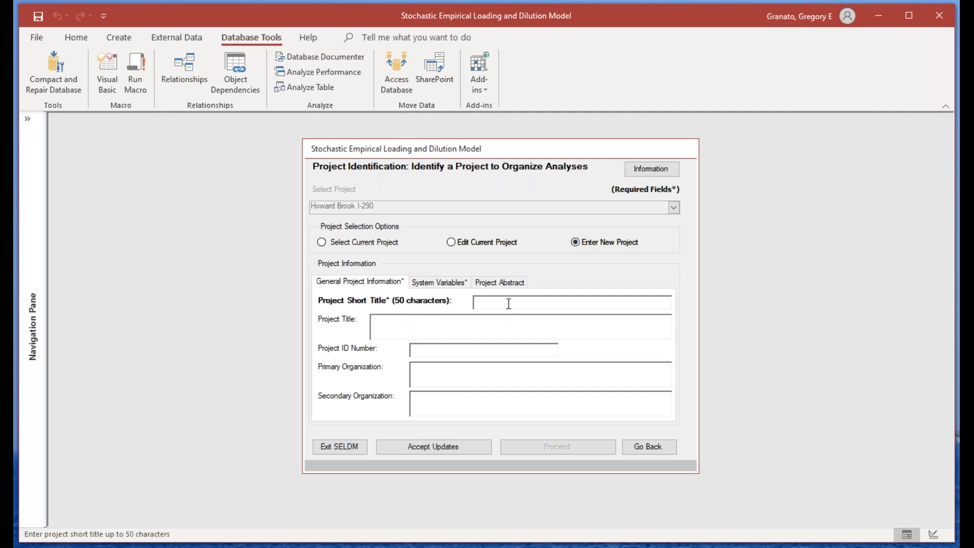
pyautogui.write('S')
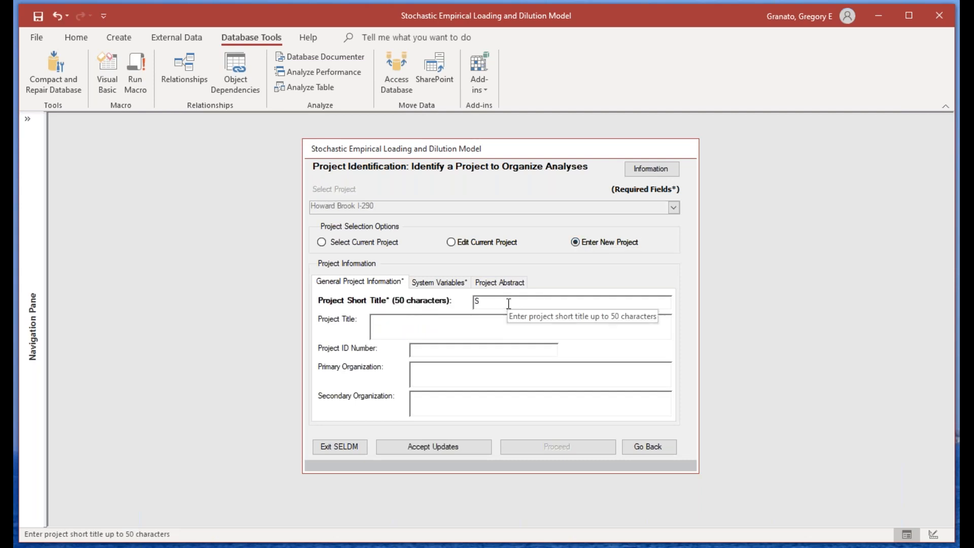
pyautogui.write('2 Howar')
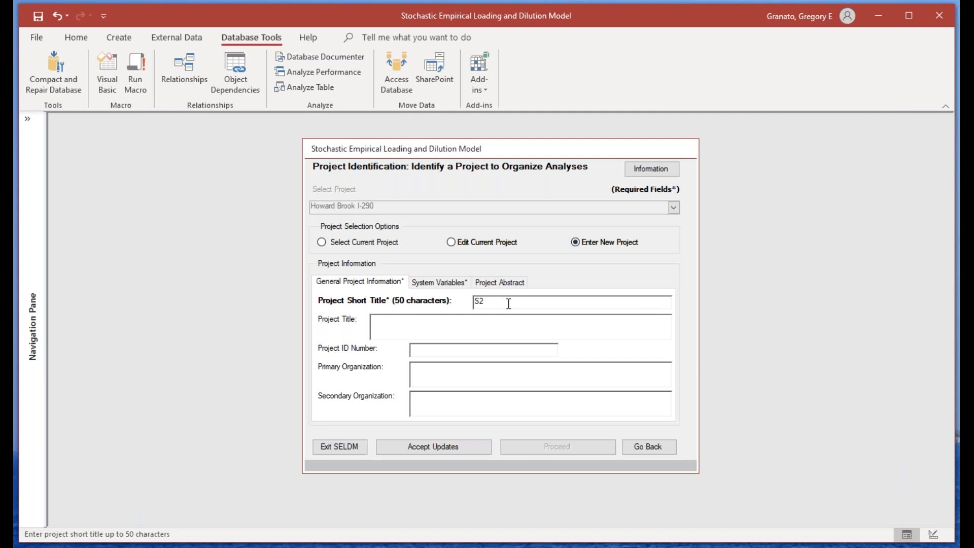
pyautogui.write('d Brook')
pyautogui.click(376, 326)
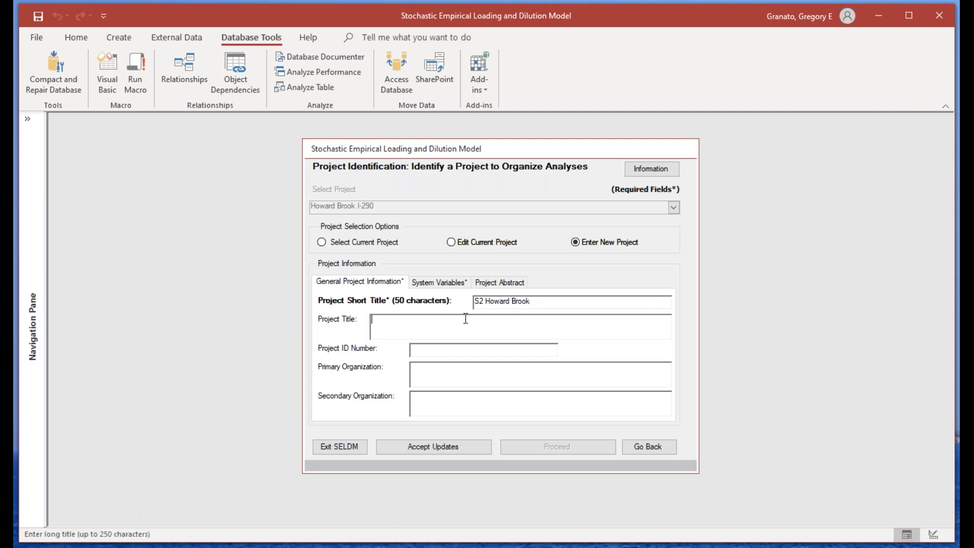
pyautogui.click(535, 301)
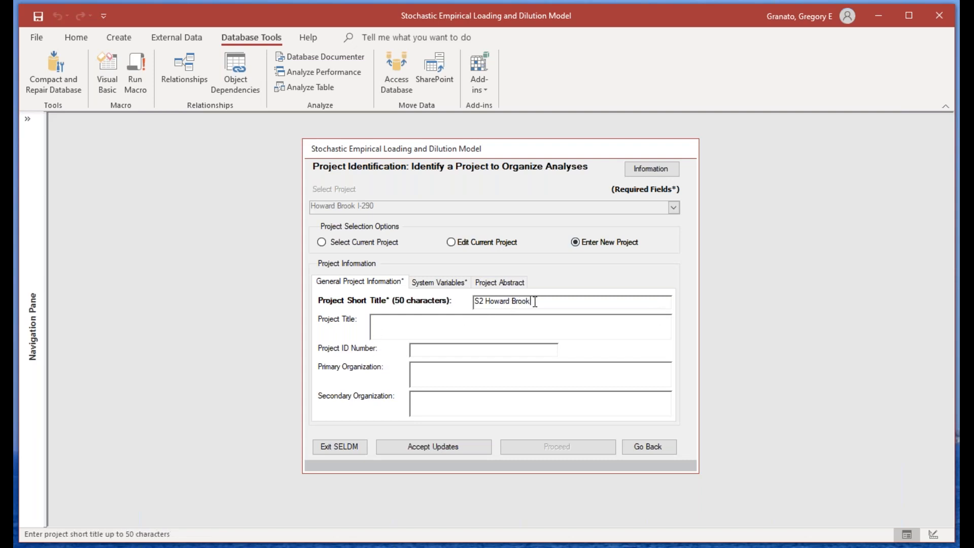
pyautogui.write('I-290')
# Step: Examine the new project's optional title, ID and organization fields, its system variables and its abstract
pyautogui.click(472, 331)
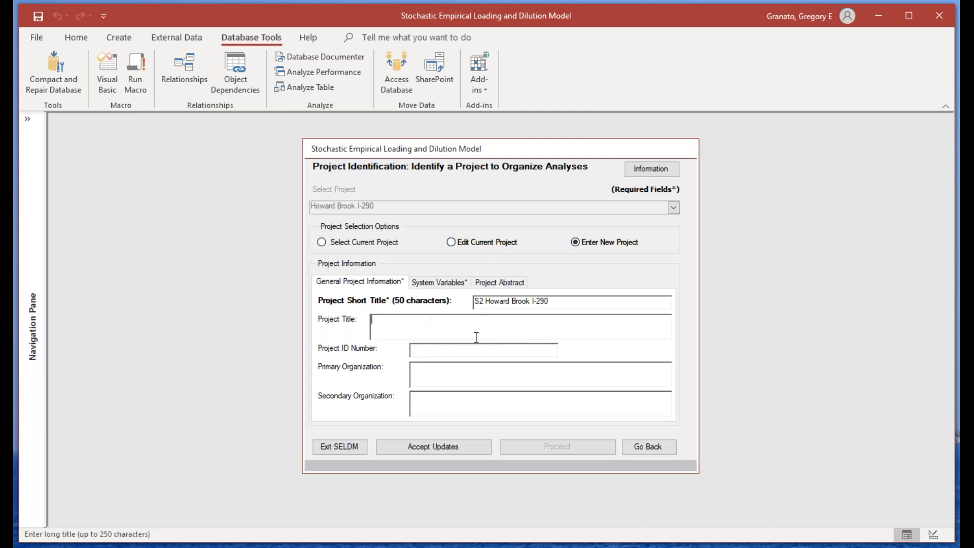
pyautogui.click(485, 351)
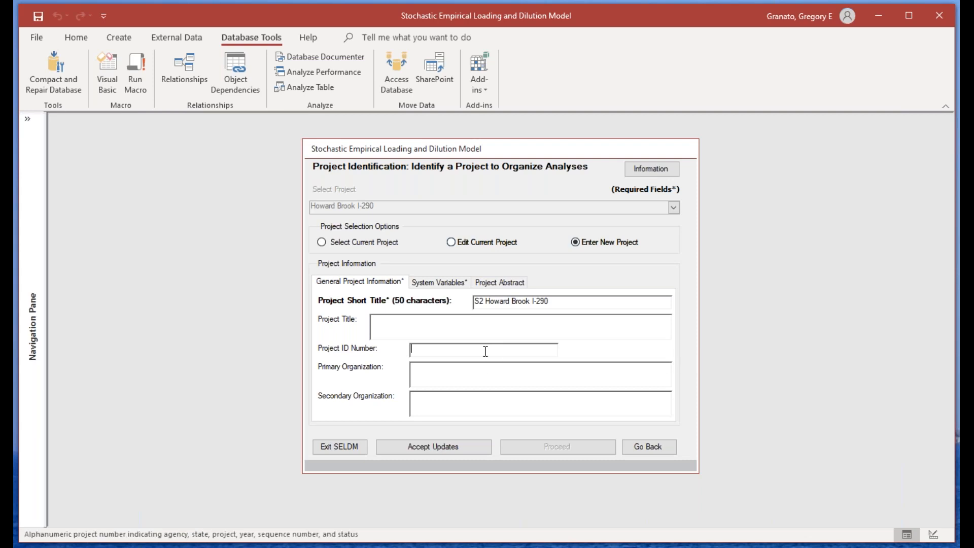
pyautogui.click(435, 376)
pyautogui.click(422, 405)
pyautogui.click(417, 373)
pyautogui.click(416, 396)
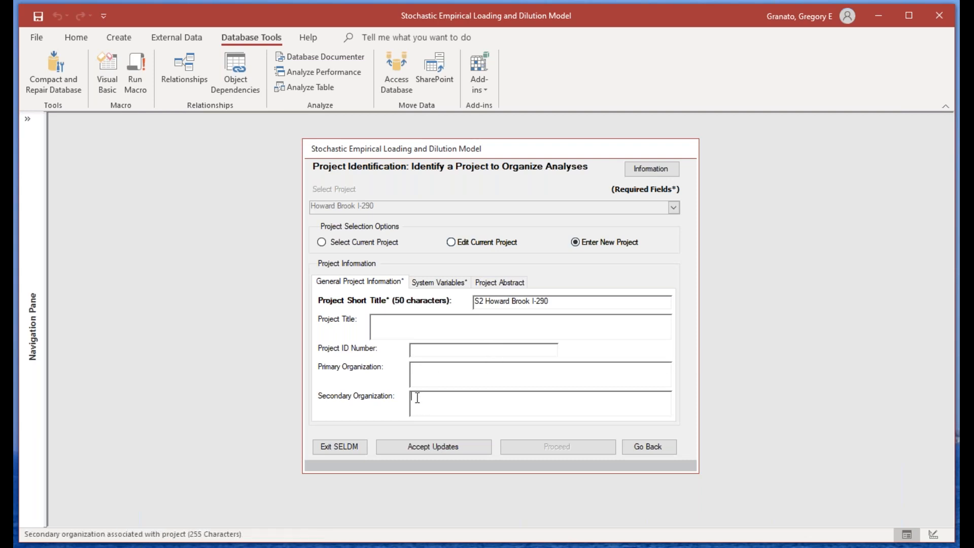
pyautogui.click(429, 284)
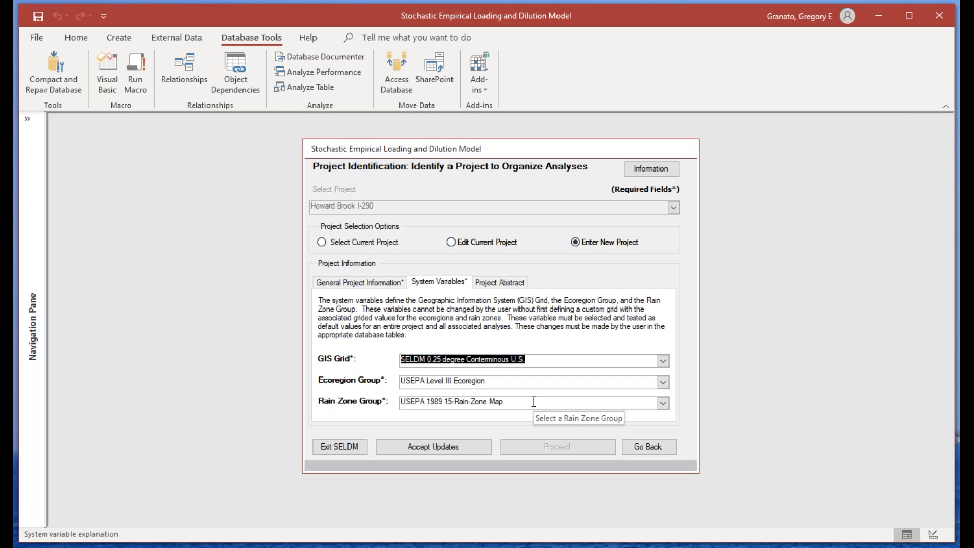
pyautogui.click(498, 285)
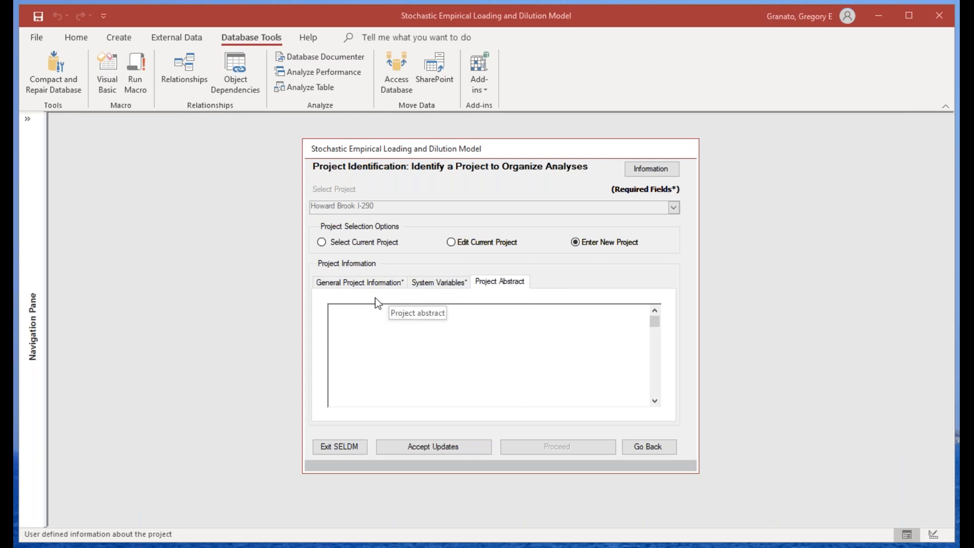
# Step: Accept the new project's general information and proceed to analysis identification
pyautogui.click(374, 283)
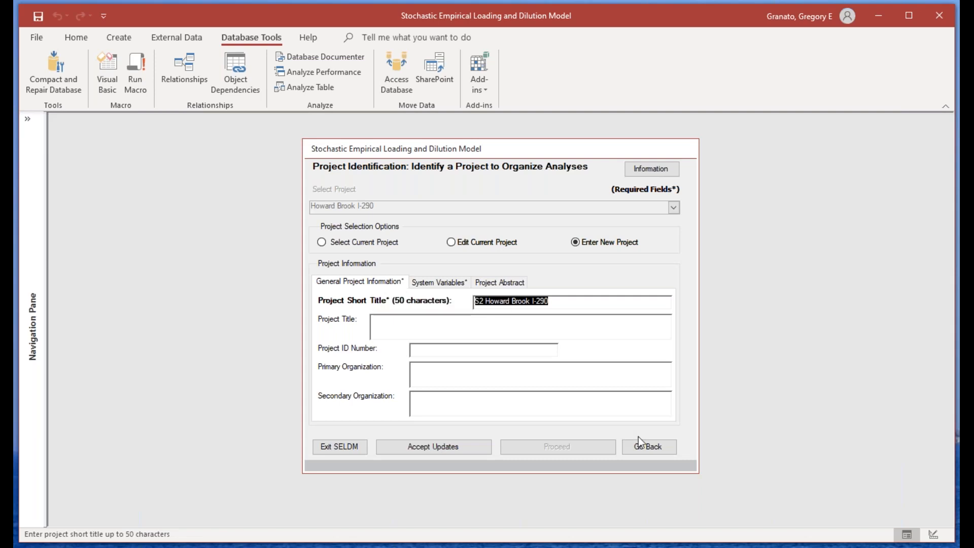
pyautogui.click(444, 447)
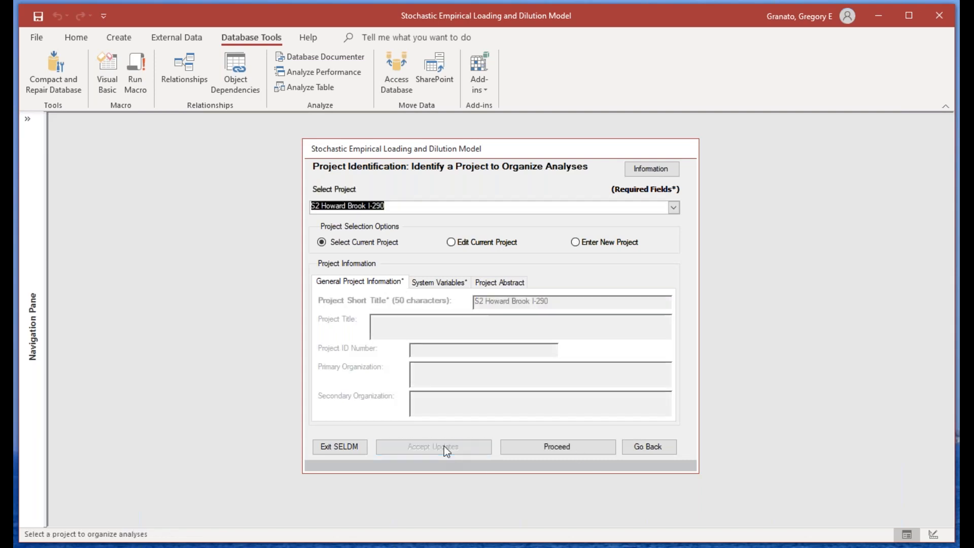
pyautogui.click(551, 449)
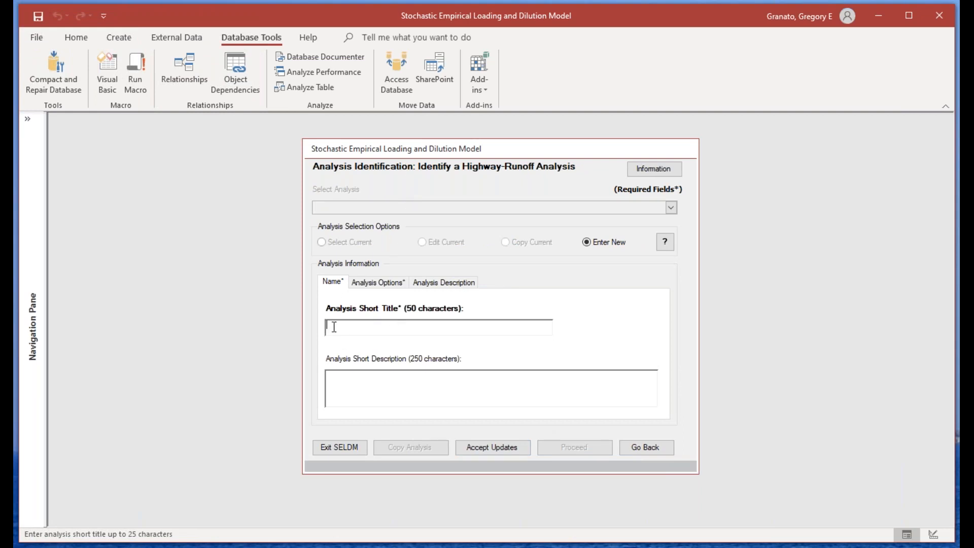
# Step: Enter "Howard brook level2" as the short title of the new highway-runoff analysis
pyautogui.write('Howard brook level2')
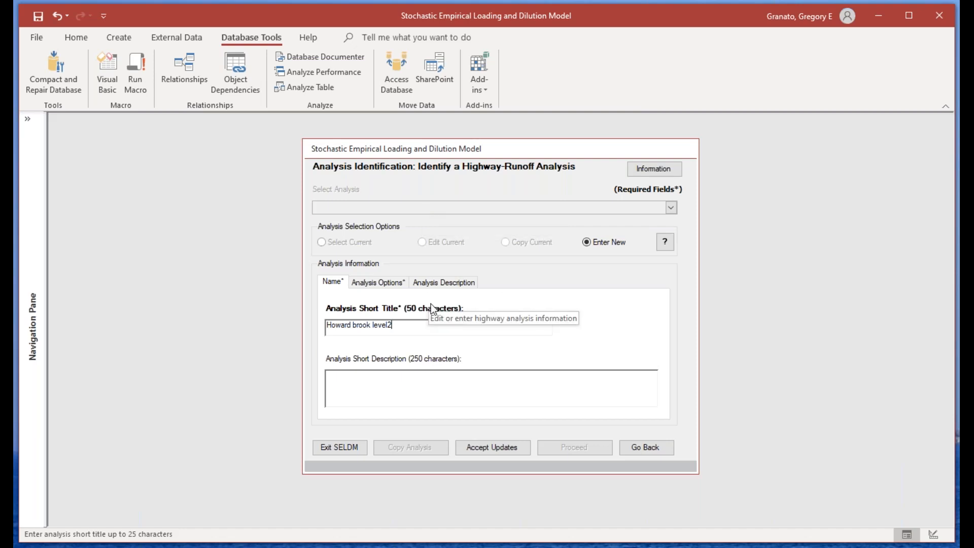
pyautogui.click(409, 378)
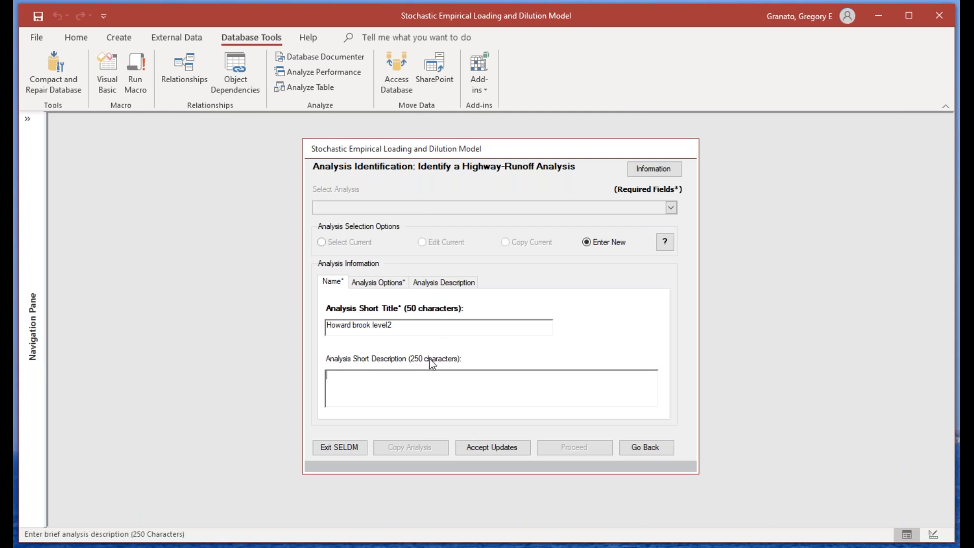
# Step: Review the analysis options and read the explanation of the draft, final and supplemental analysis statuses
pyautogui.click(368, 285)
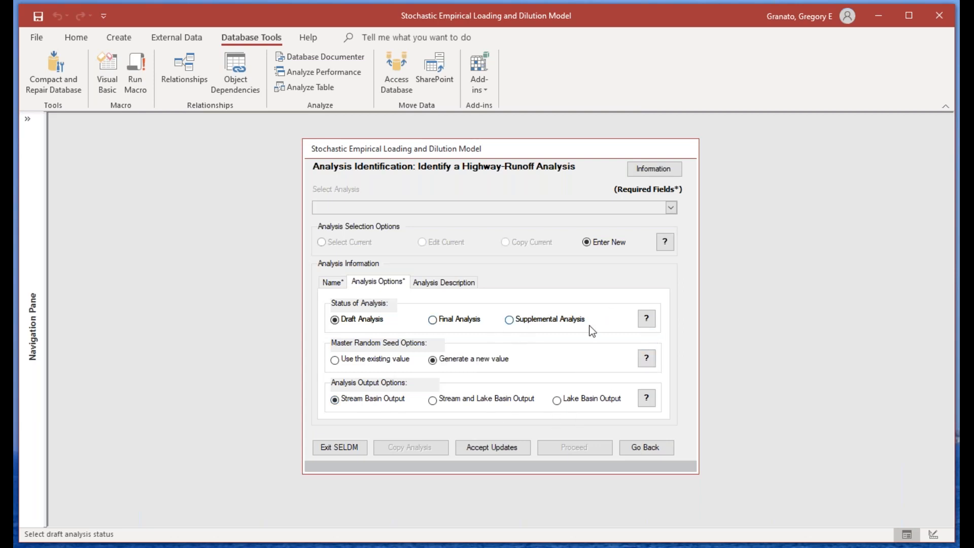
pyautogui.click(648, 320)
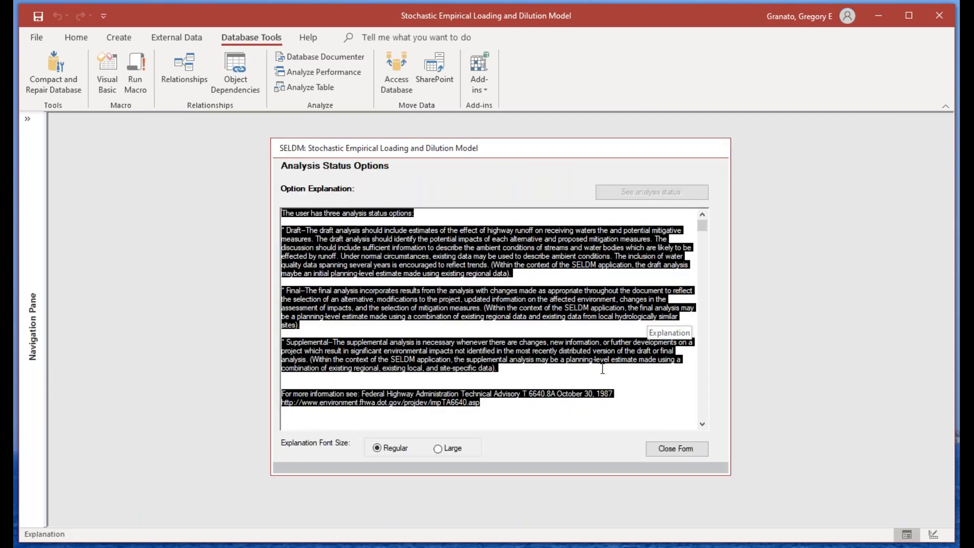
pyautogui.click(594, 374)
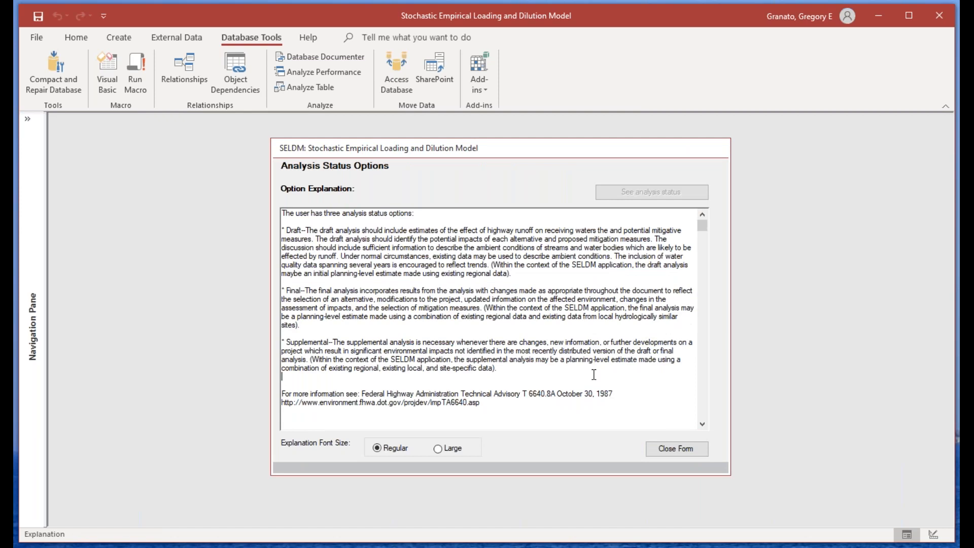
pyautogui.click(702, 424)
pyautogui.click(702, 214)
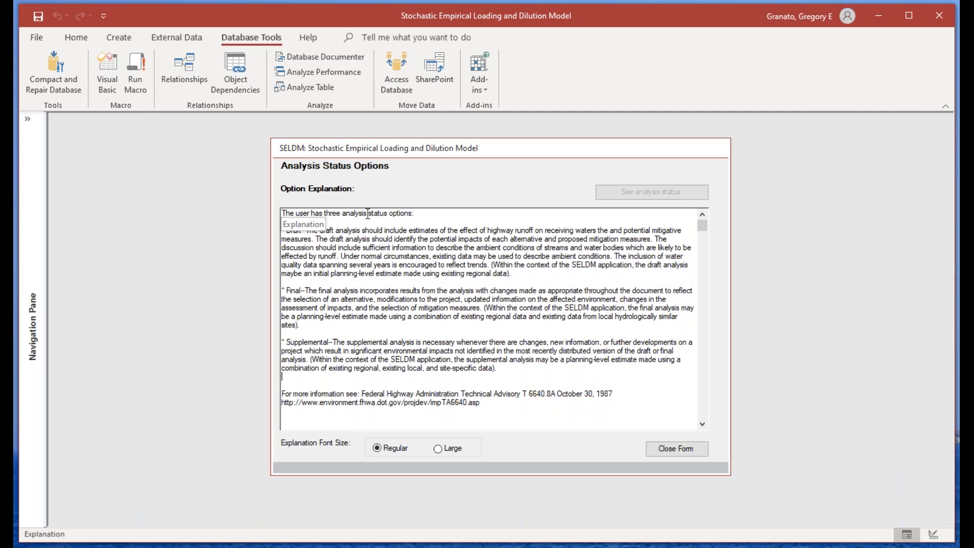
pyautogui.moveTo(283, 214); pyautogui.dragTo(493, 405)
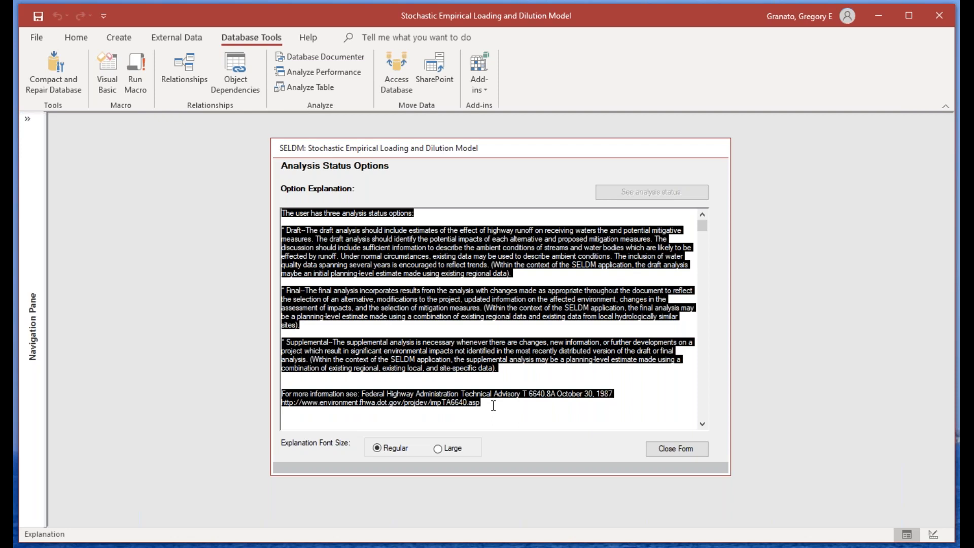
pyautogui.click(698, 451)
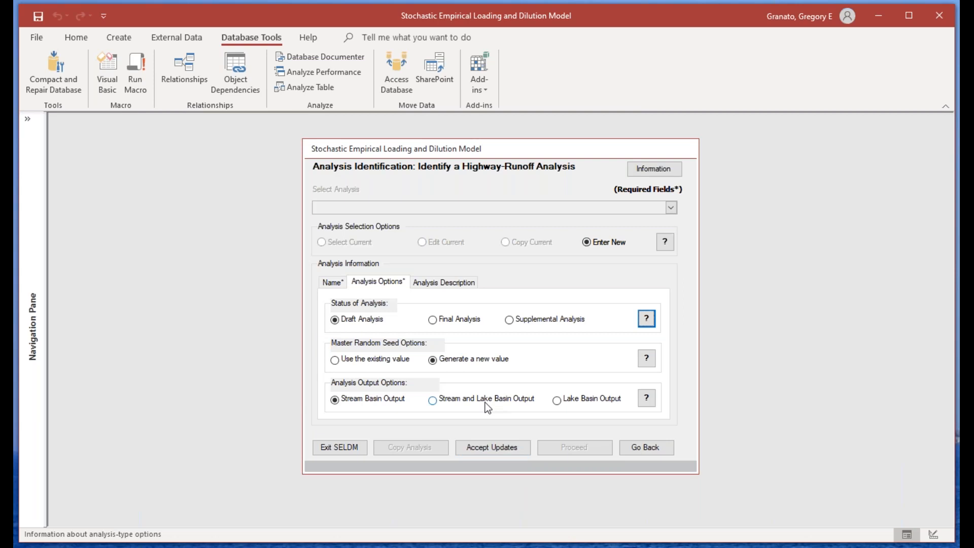
# Step: Read the analysis specification explanation and check the completion status of the analysis inputs
pyautogui.click(633, 173)
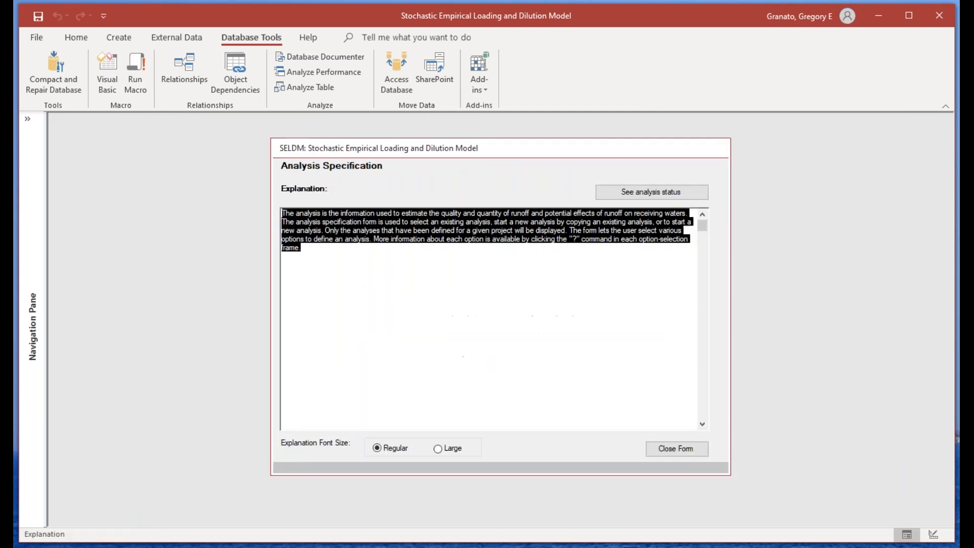
pyautogui.click(360, 254)
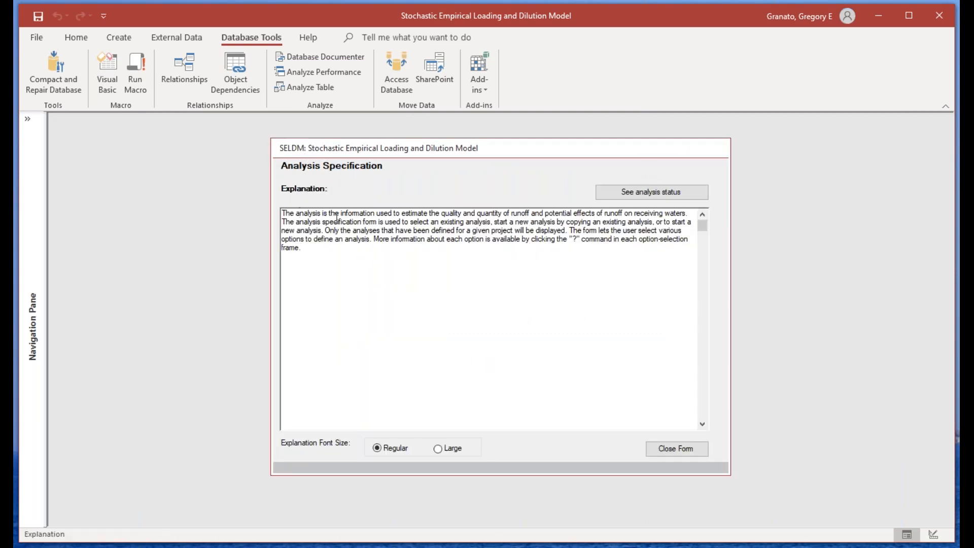
pyautogui.click(650, 196)
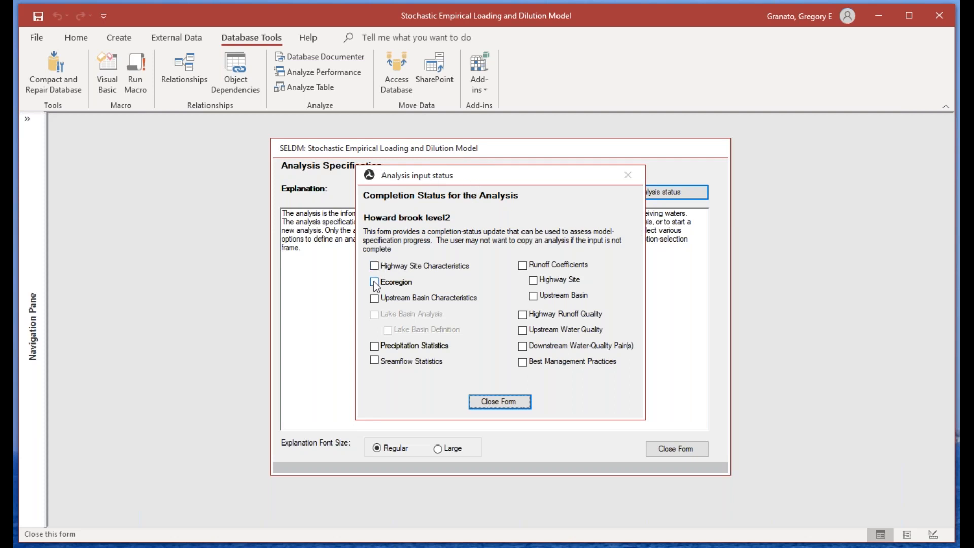
# Step: Finish reading the completion status and explanation, recheck the analysis name and options, and proceed to the highway site characteristics
pyautogui.click(507, 402)
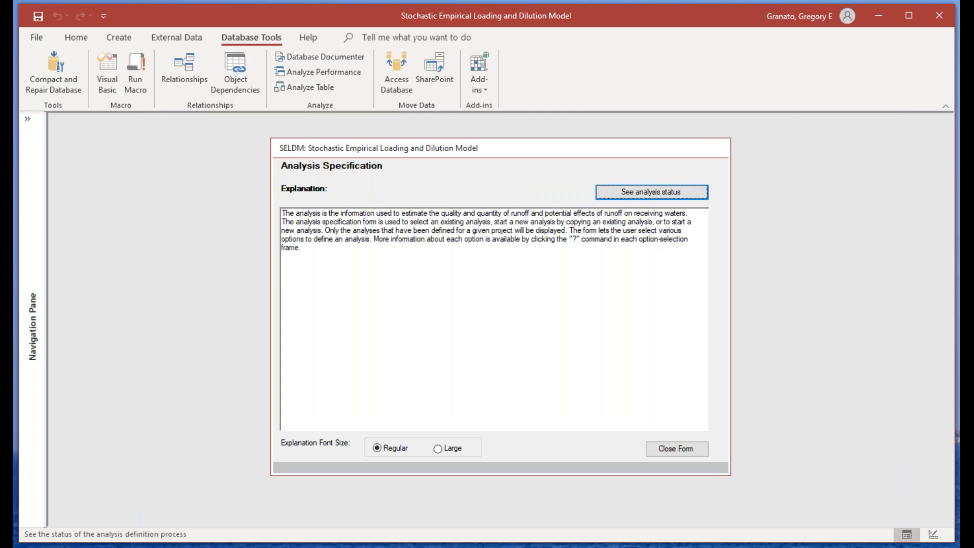
pyautogui.click(696, 451)
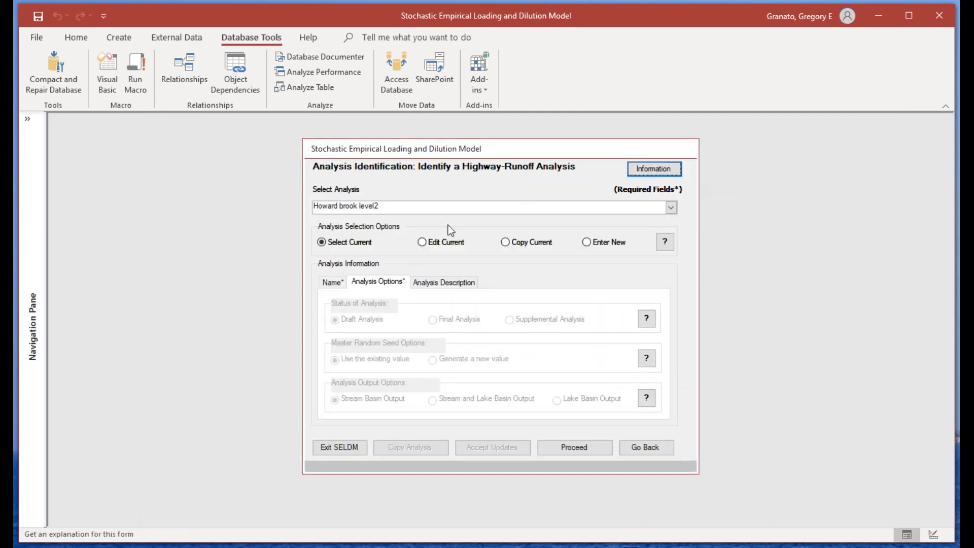
pyautogui.click(329, 282)
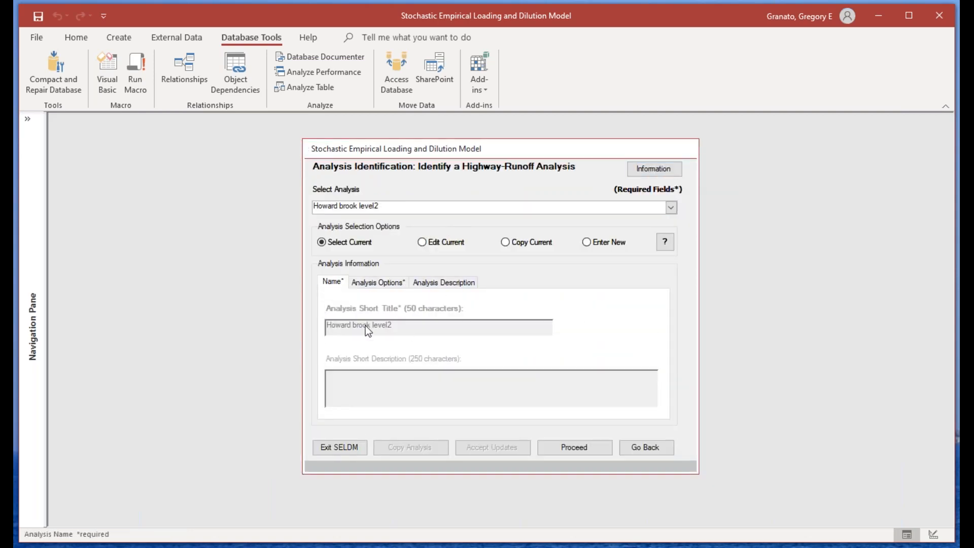
pyautogui.click(382, 283)
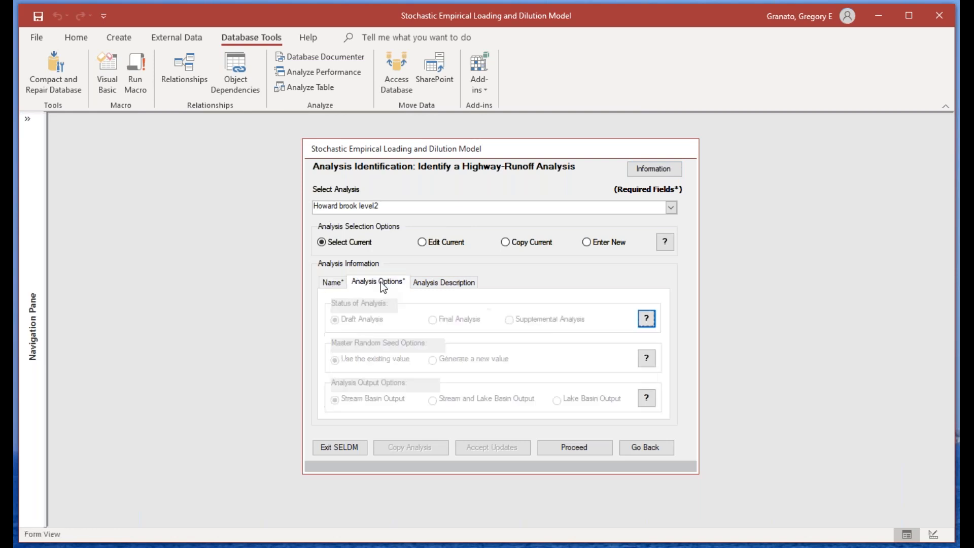
pyautogui.click(328, 284)
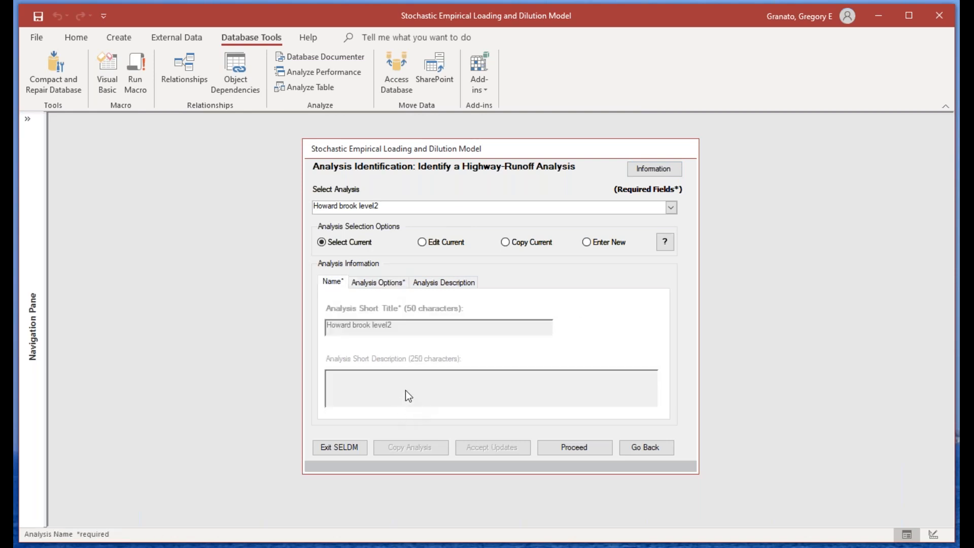
pyautogui.click(584, 449)
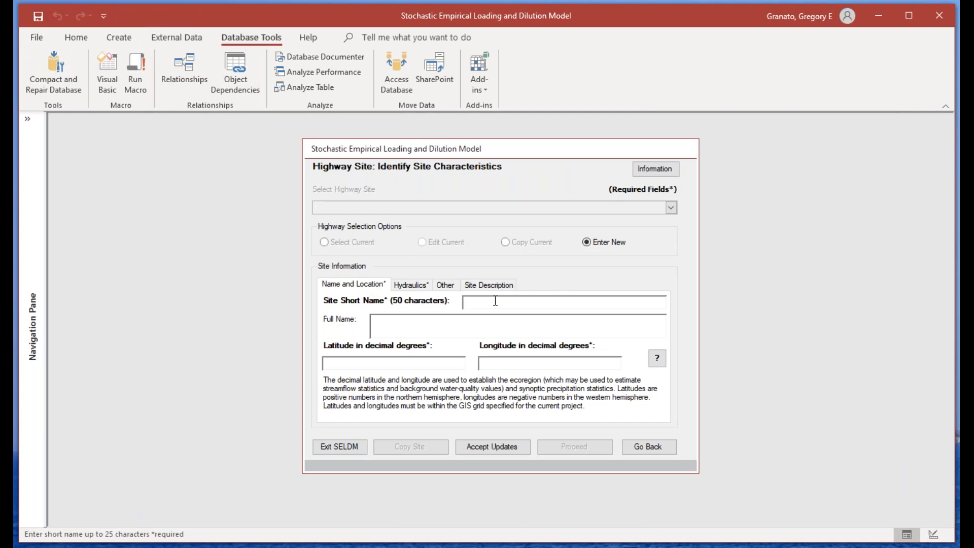
# Step: Name the new highway site "I-290" and enter "I-290 at Howard brook" as its full name
pyautogui.write('I-290')
pyautogui.click(439, 332)
pyautogui.moveTo(485, 305); pyautogui.dragTo(463, 302)
pyautogui.hotkey('ctrl', 'c')
pyautogui.click(431, 321)
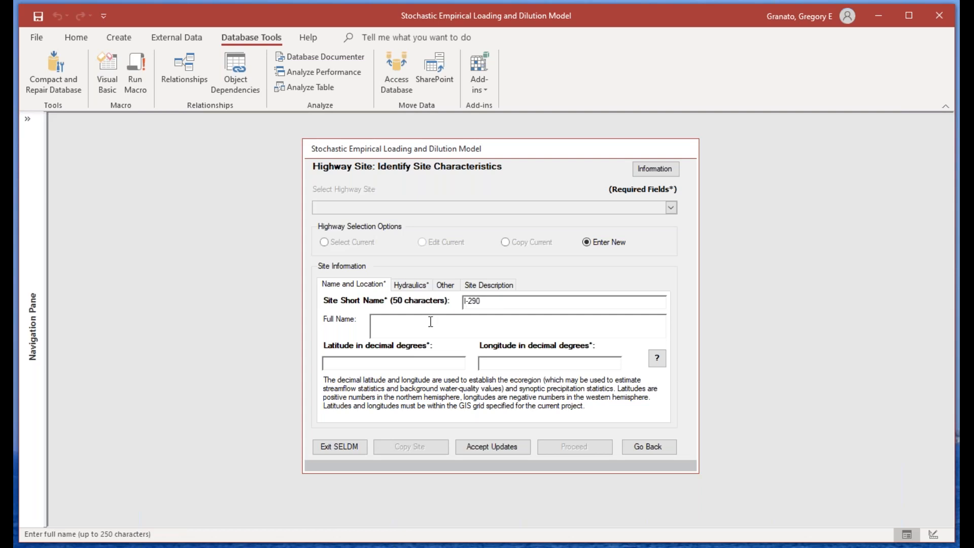
pyautogui.hotkey('ctrl', 'v')
pyautogui.write('at Howard brook')
# Step: Set the highway site's location to latitude 42.3353 and longitude -71.6641 in decimal degrees
pyautogui.click(382, 361)
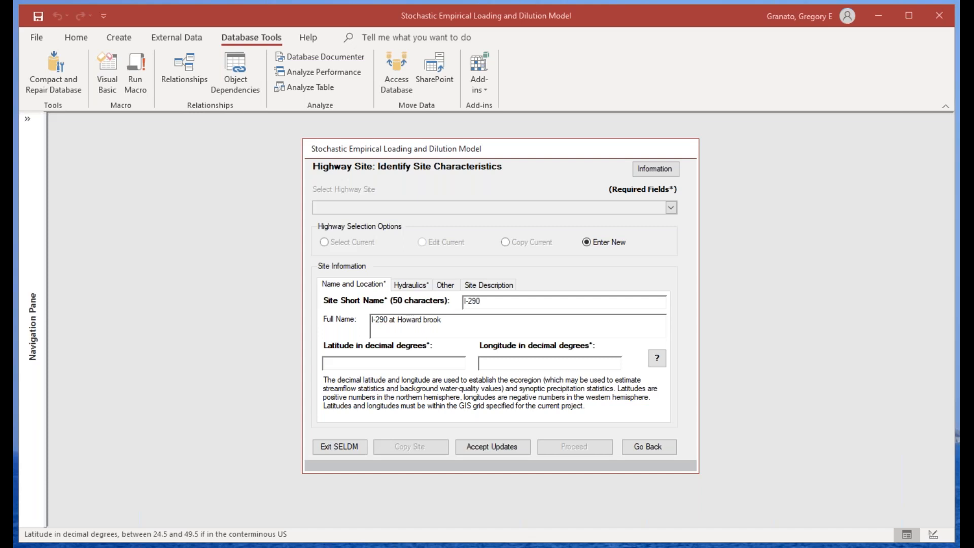
pyautogui.click(378, 364)
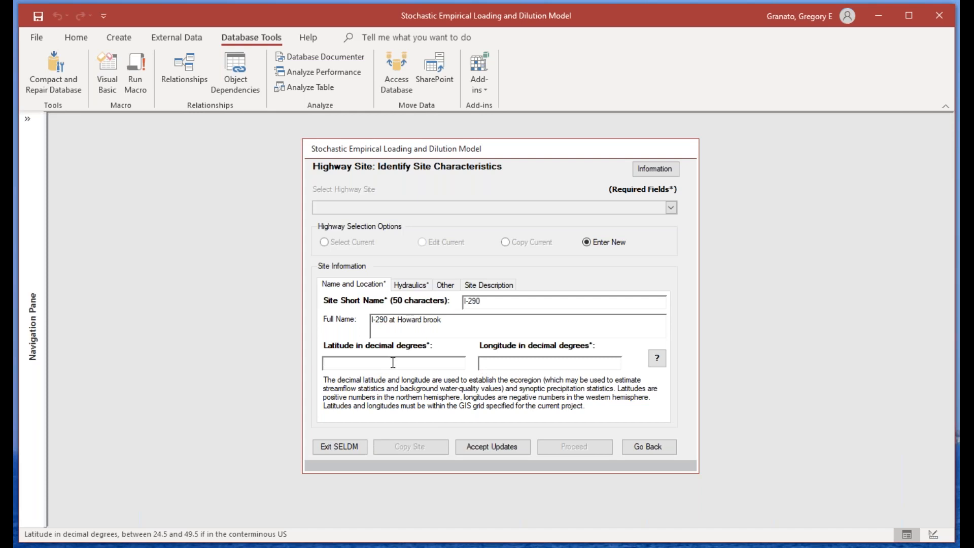
pyautogui.write('42.3353')
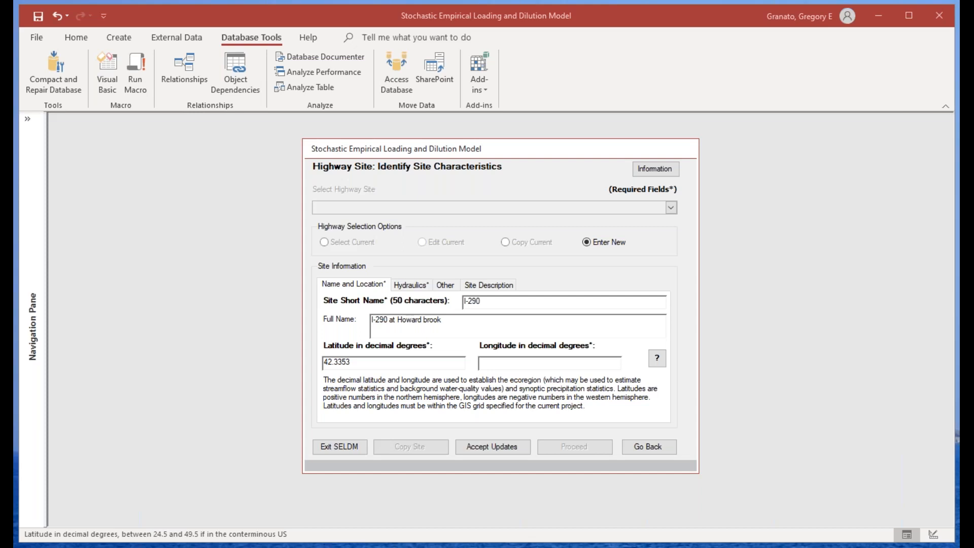
pyautogui.click(492, 364)
pyautogui.write('-71.6641')
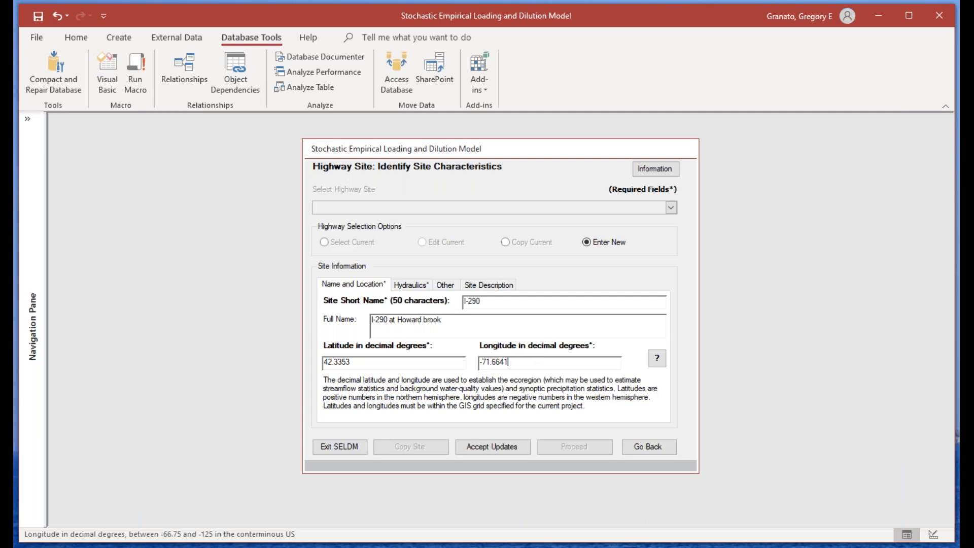
# Step: Set the highway site's drainage area to 6.4 acres and its drainage length to 2767 feet
pyautogui.click(412, 285)
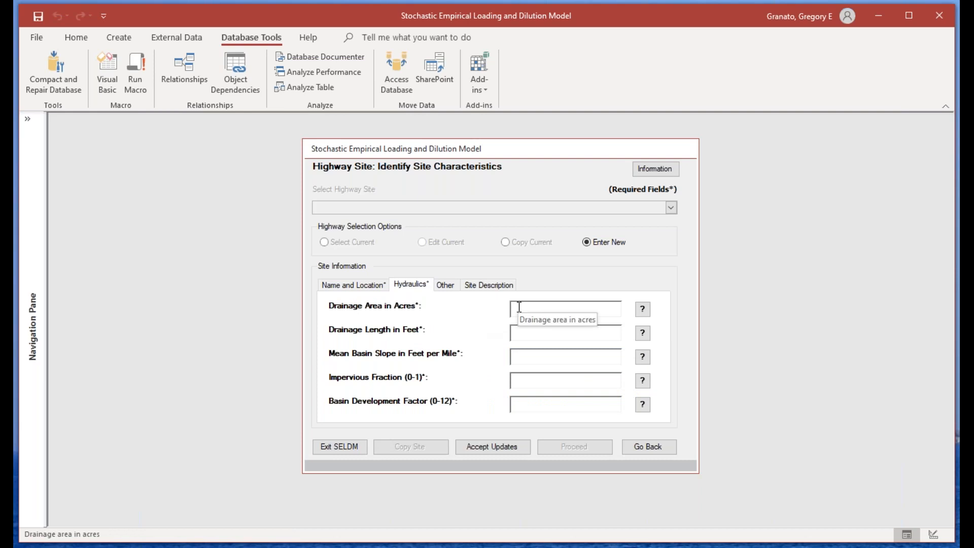
pyautogui.write('6.')
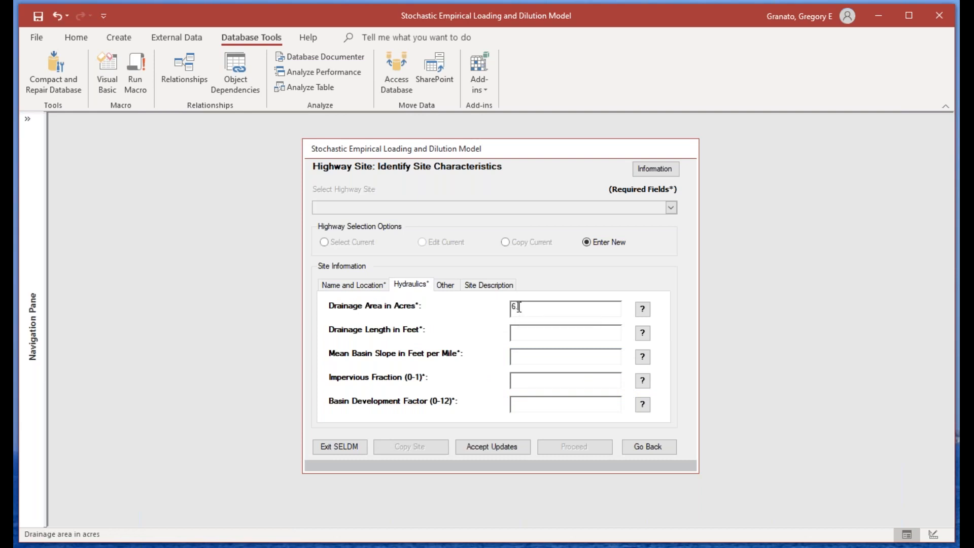
pyautogui.write('4')
pyautogui.click(538, 338)
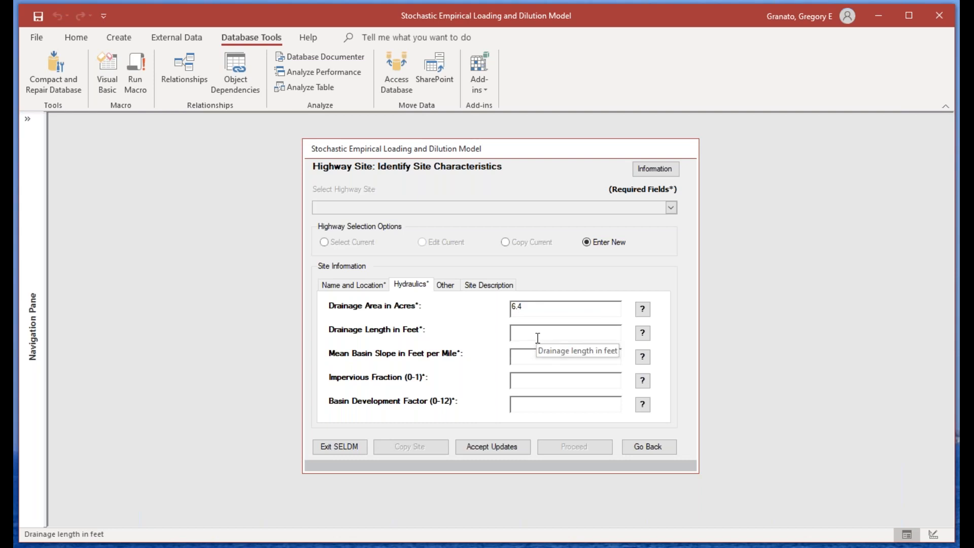
pyautogui.write('278')
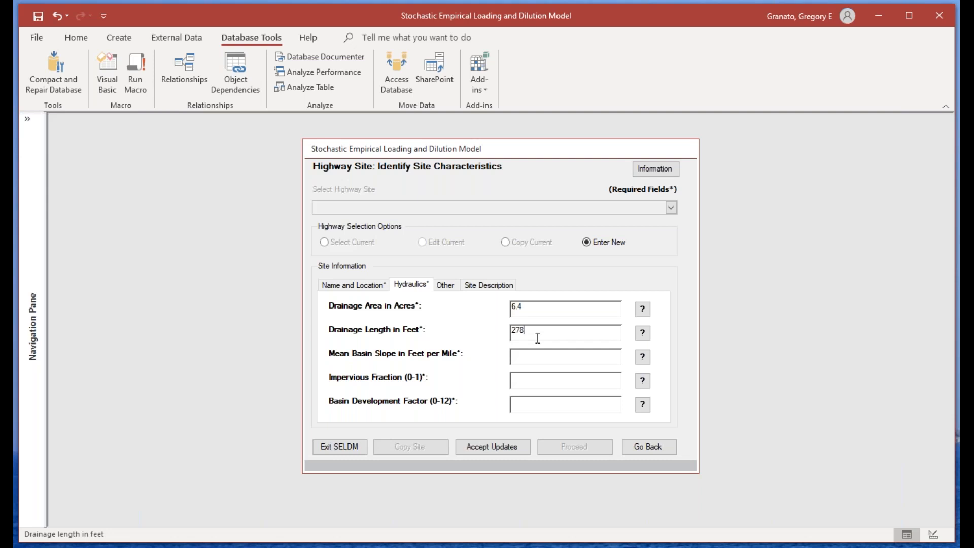
pyautogui.write('67')
pyautogui.click(525, 330)
pyautogui.press('BackSpace')
# Step: Set the mean basin slope to 71 feet per mile, the impervious fraction to 1 and the basin development factor to -1
pyautogui.click(534, 357)
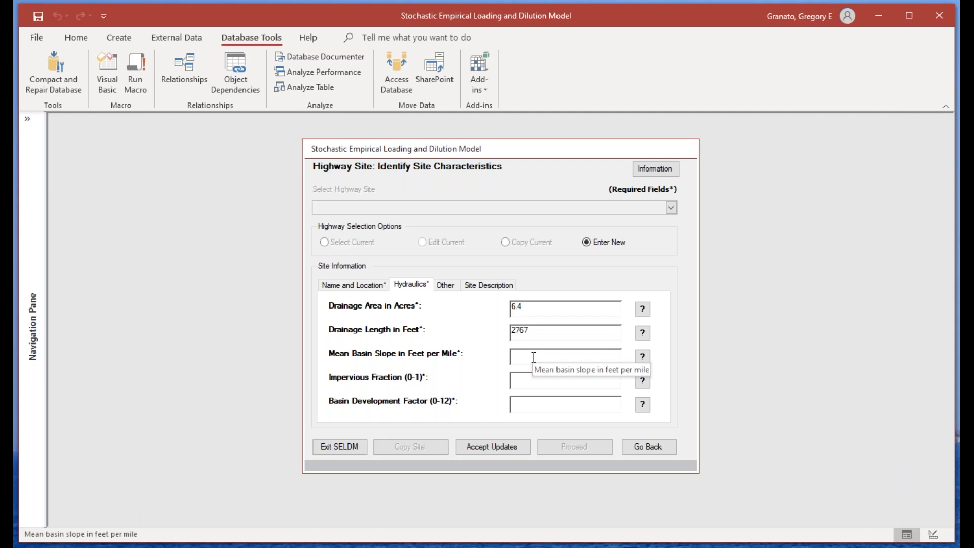
pyautogui.write('71')
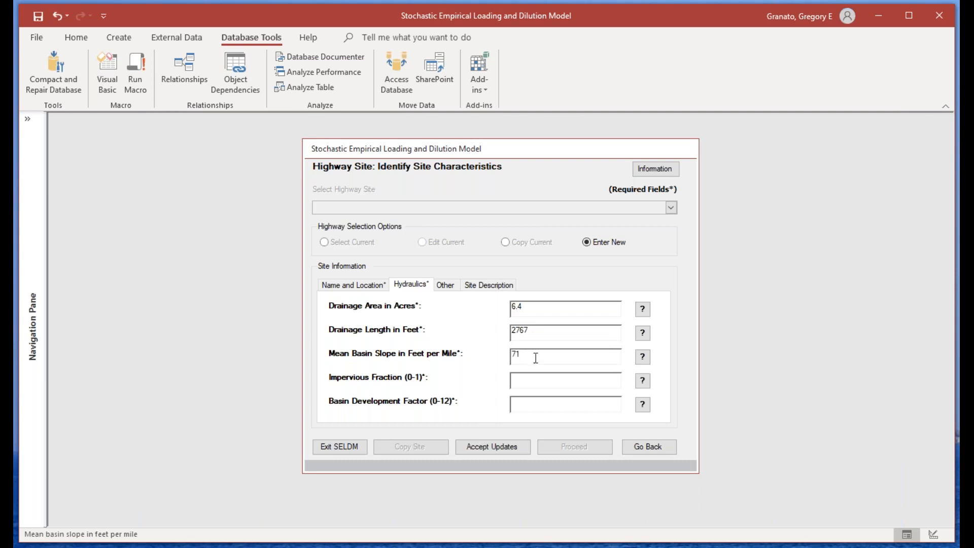
pyautogui.click(529, 385)
pyautogui.write('1')
pyautogui.click(520, 405)
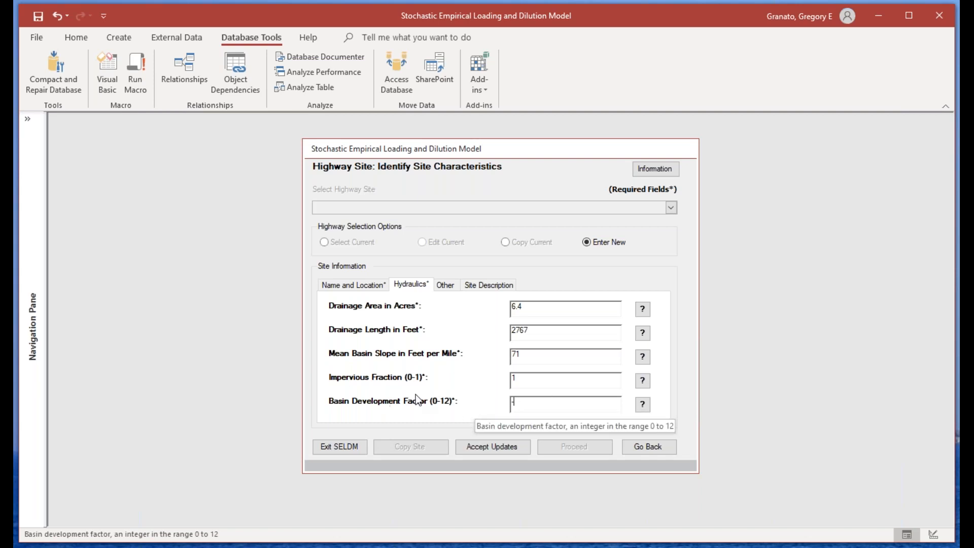
pyautogui.write('1')
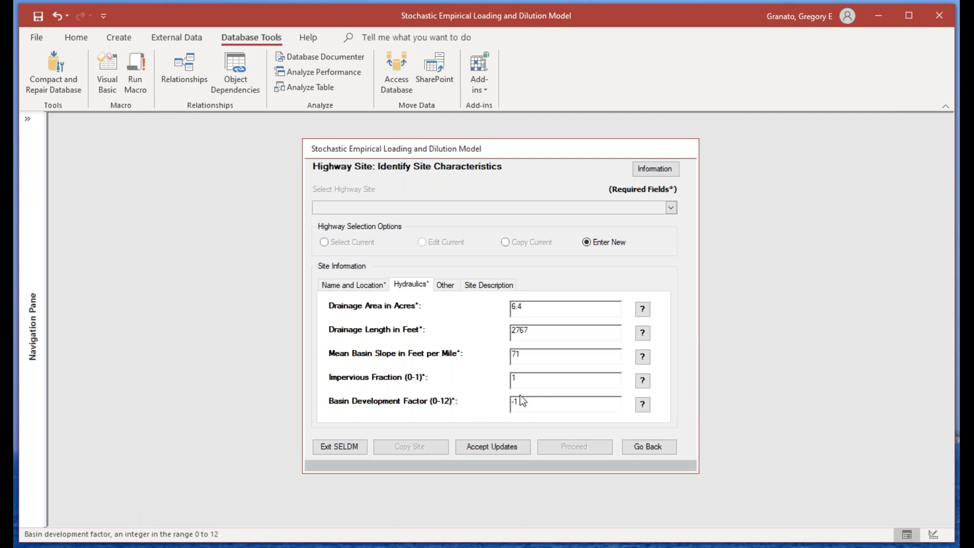
# Step: Review the optional highway-design fields, site description, location and hydraulics, and accept the new highway site record
pyautogui.click(455, 287)
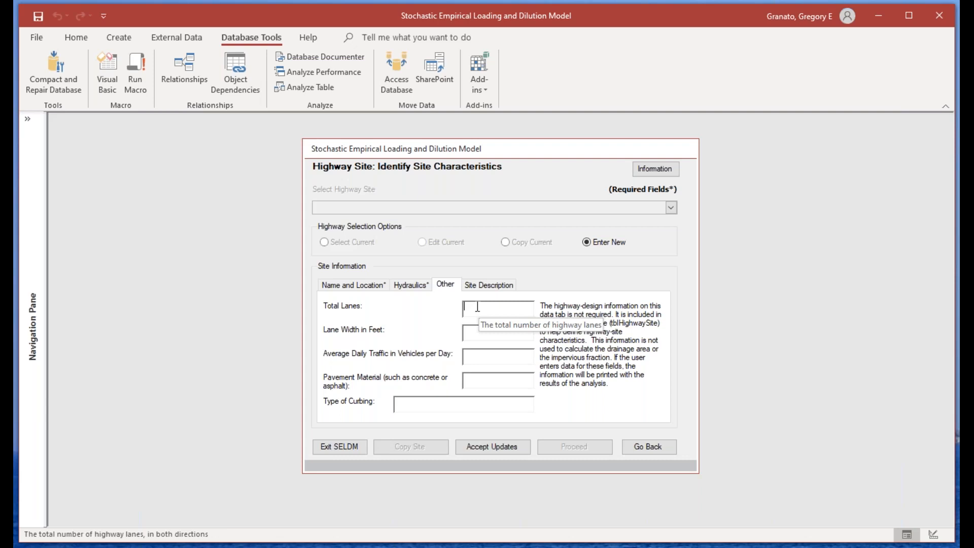
pyautogui.click(482, 285)
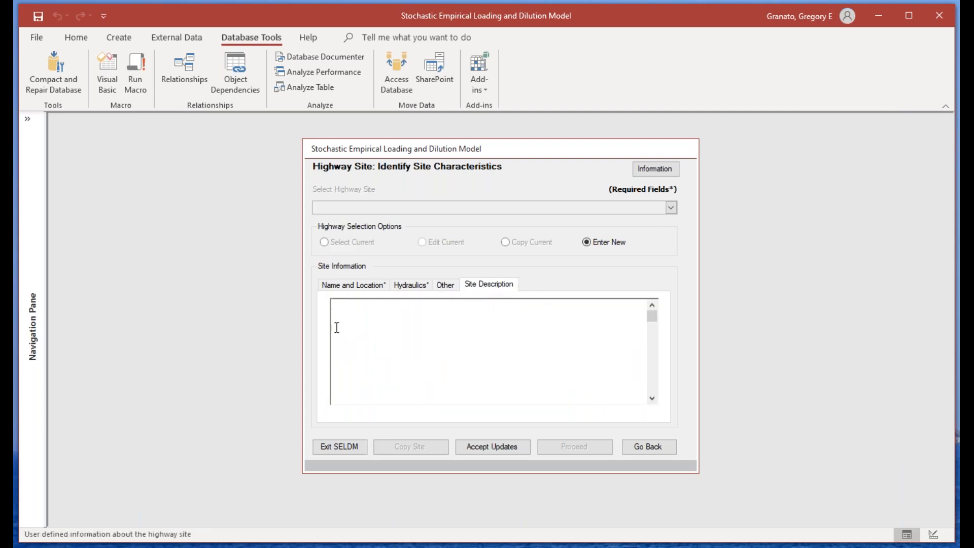
pyautogui.click(361, 289)
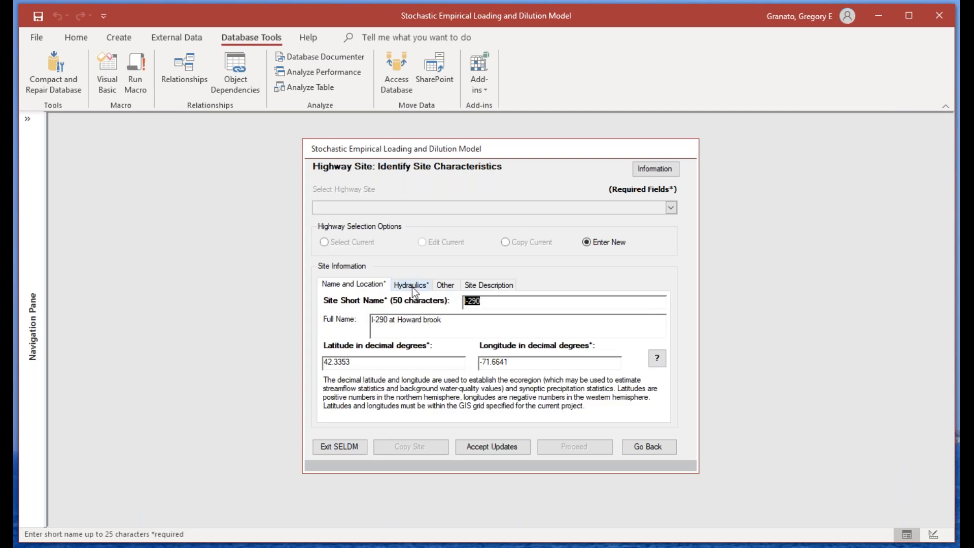
pyautogui.click(412, 287)
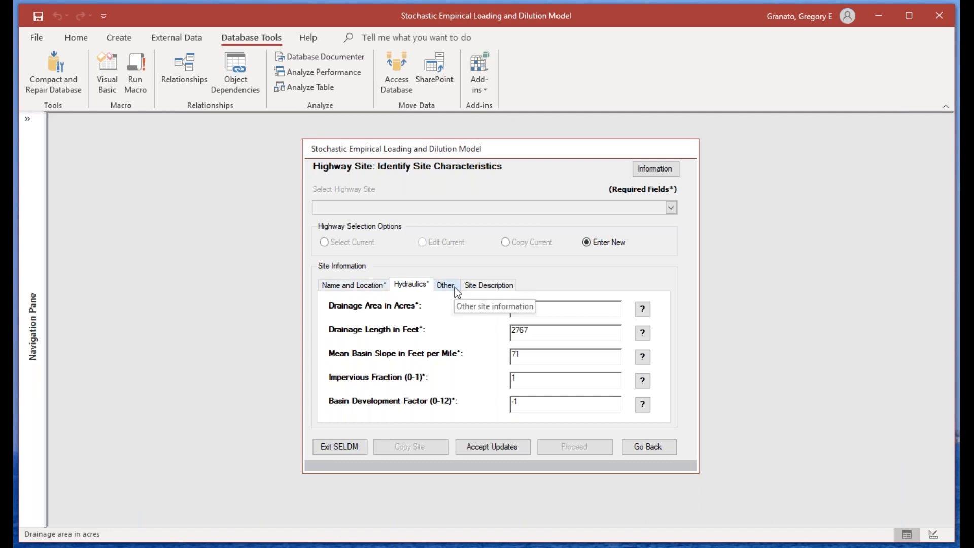
pyautogui.click(504, 447)
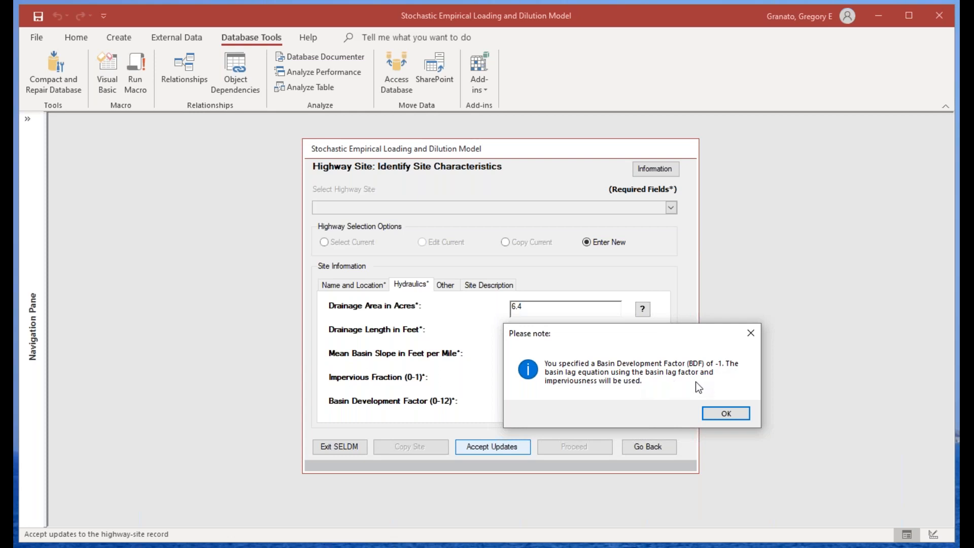
pyautogui.click(726, 413)
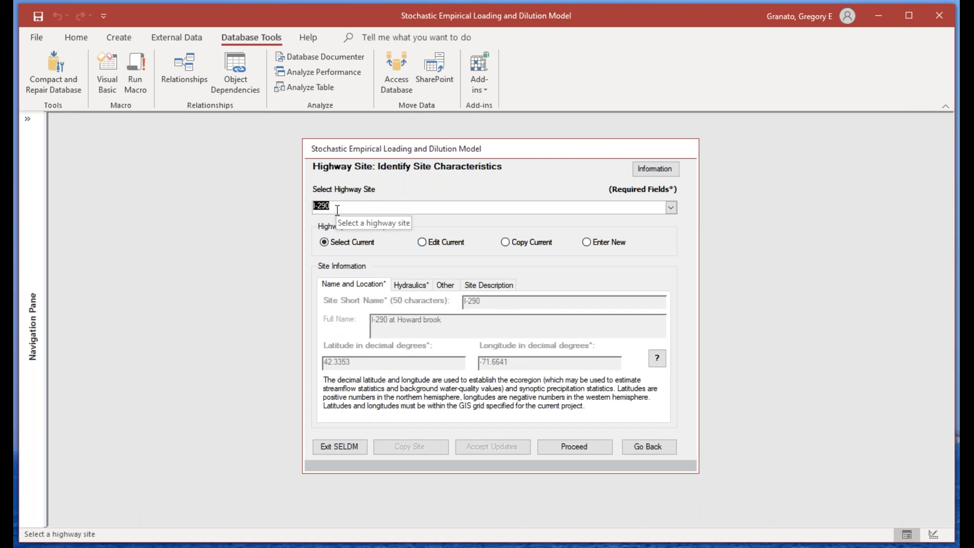
# Step: Start a copy of the I-290 highway site with the short name "I-290 Plus 2 lanes"
pyautogui.click(506, 243)
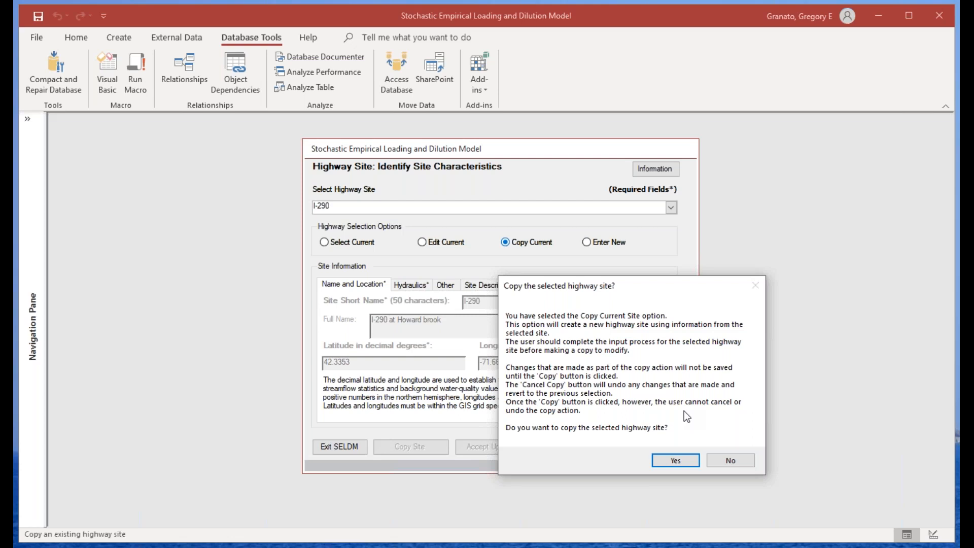
pyautogui.press('Return')
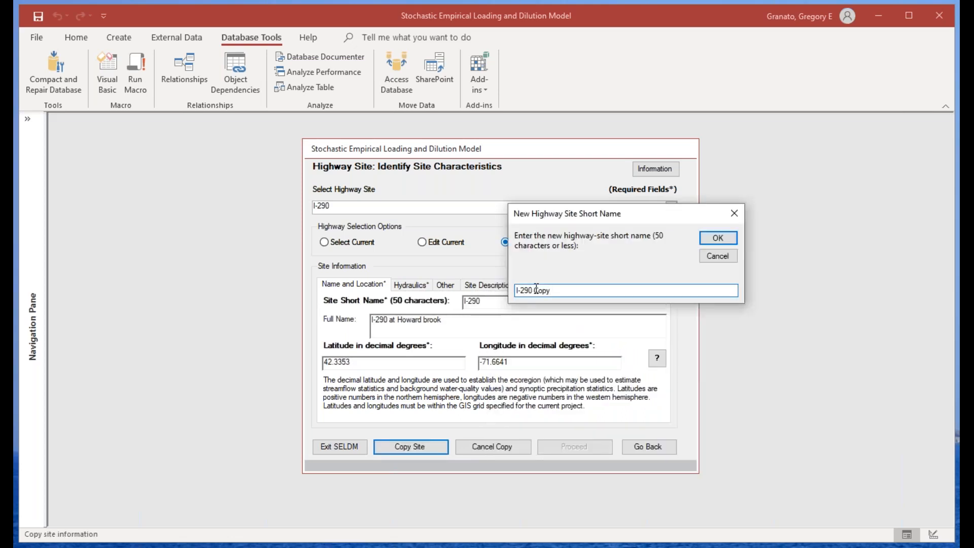
pyautogui.doubleClick(536, 288)
pyautogui.write('Plus 2 lanes')
pyautogui.click(730, 241)
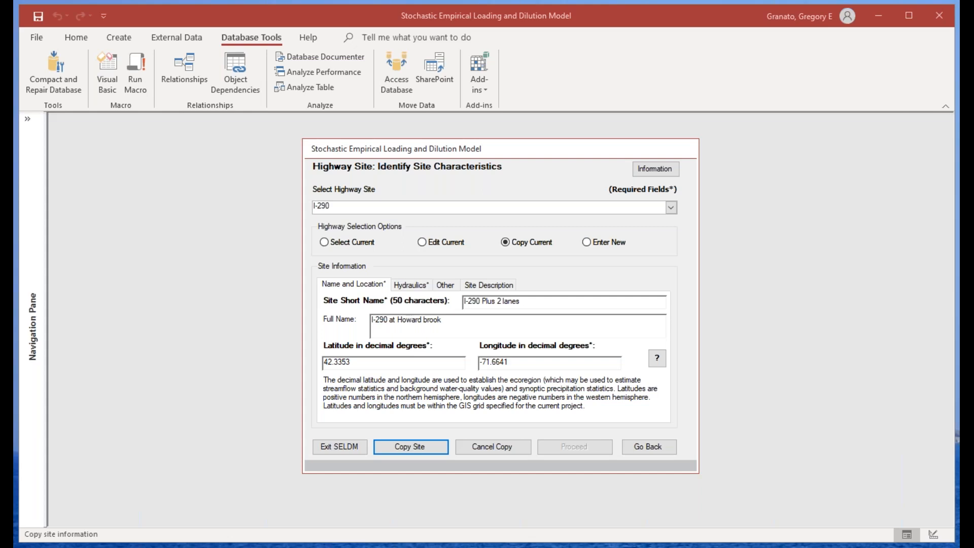
# Step: Set the copied site's drainage area to 8.5 acres and complete the site copy
pyautogui.click(409, 286)
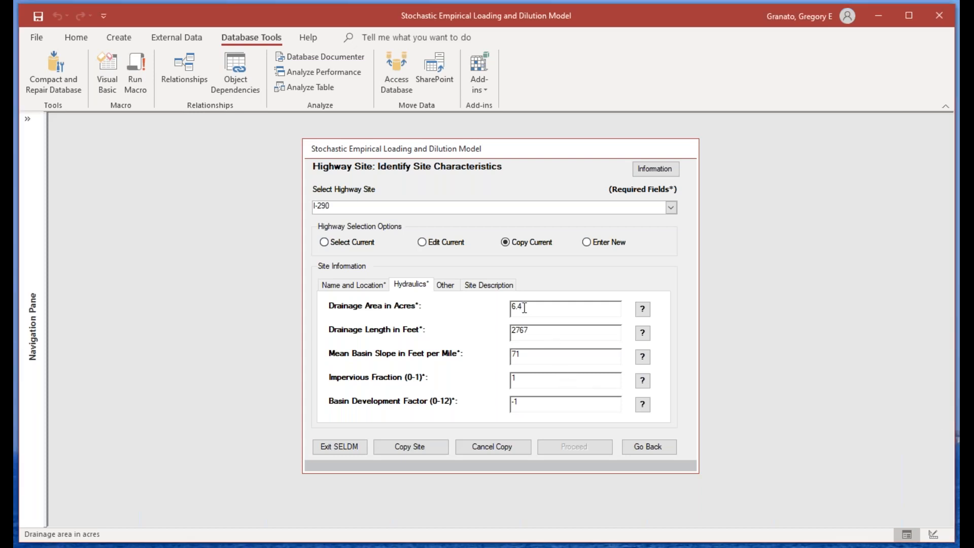
pyautogui.write('8.5')
pyautogui.click(564, 334)
pyautogui.click(402, 451)
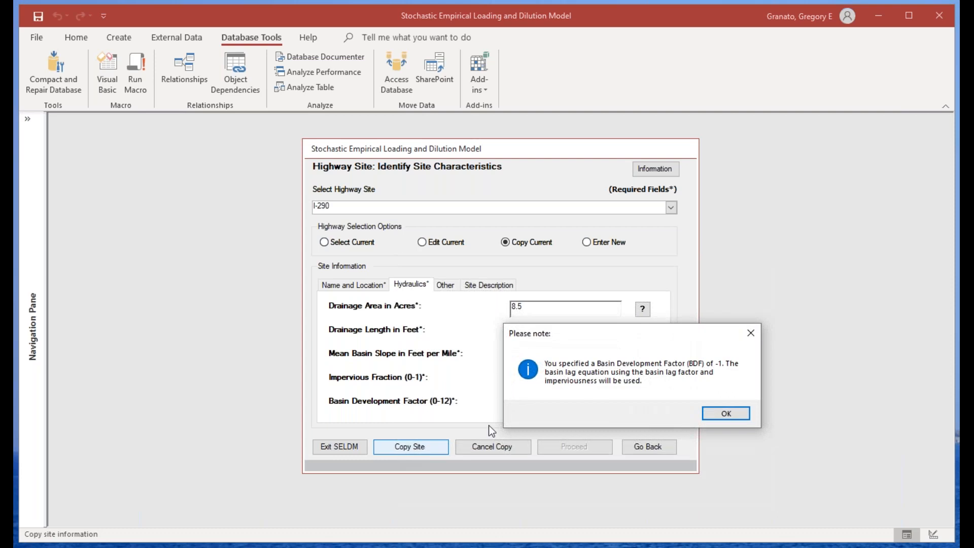
pyautogui.click(719, 411)
# Step: Select the original I-290 highway site for the analysis and proceed to the GIS grid review
pyautogui.click(671, 207)
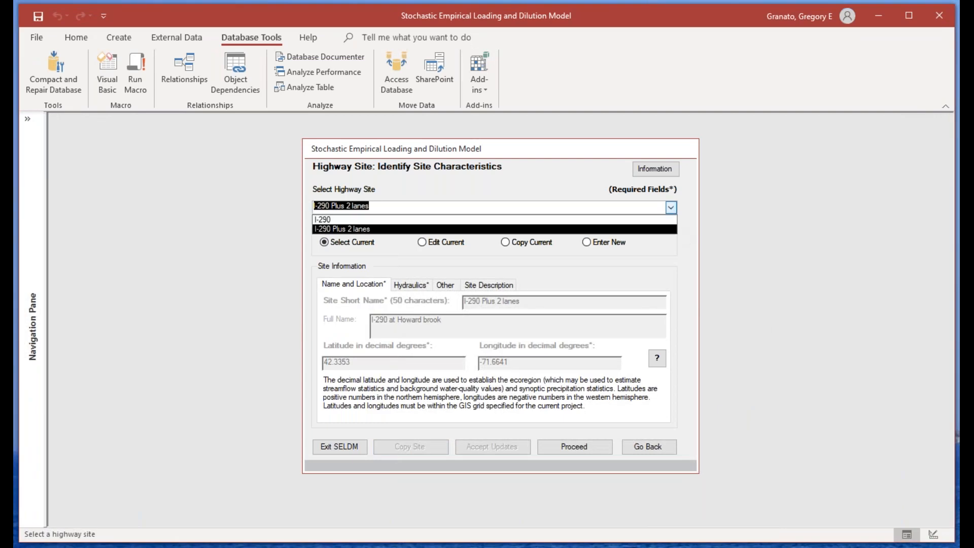
pyautogui.click(340, 220)
pyautogui.click(587, 446)
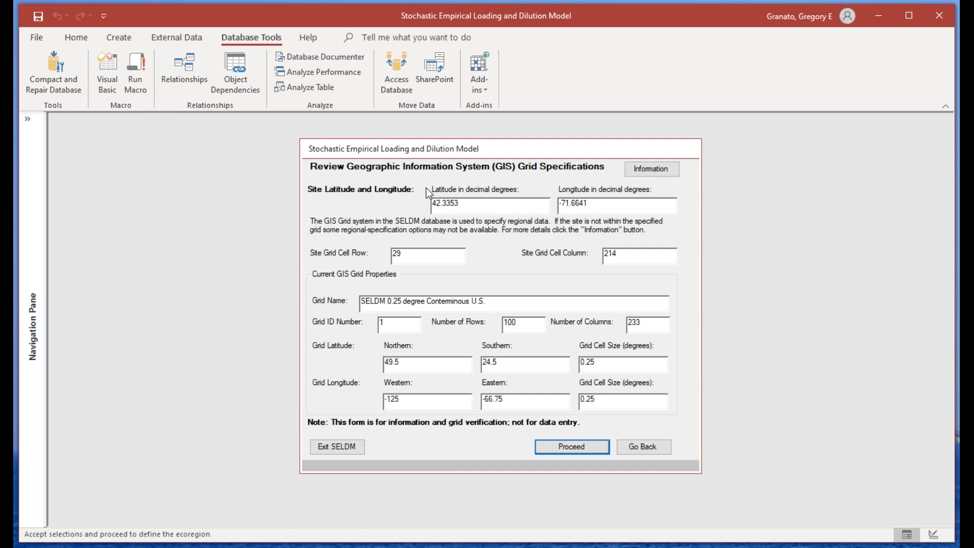
# Step: Accept the GIS grid specifications and set the ecoregion from the highway site's latitude and longitude
pyautogui.click(574, 449)
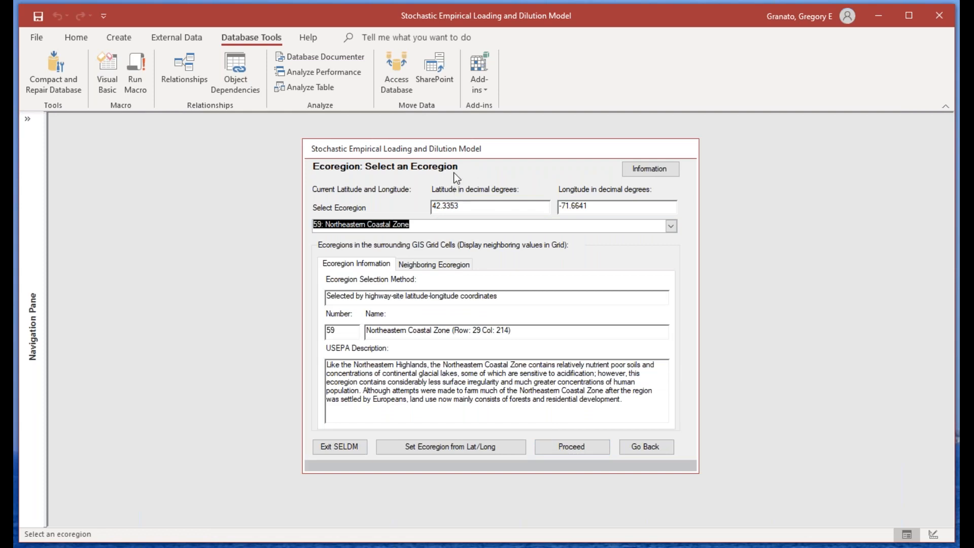
pyautogui.click(671, 227)
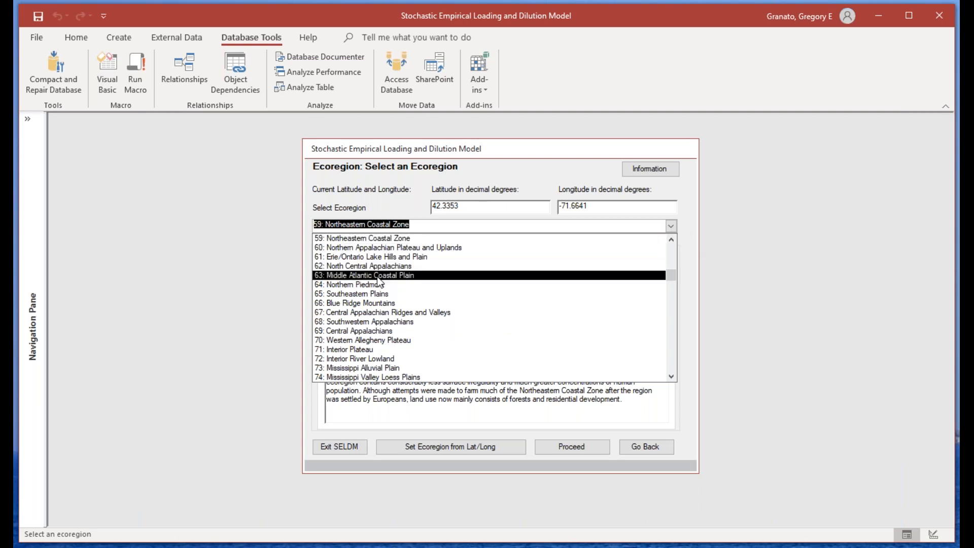
pyautogui.press('Escape')
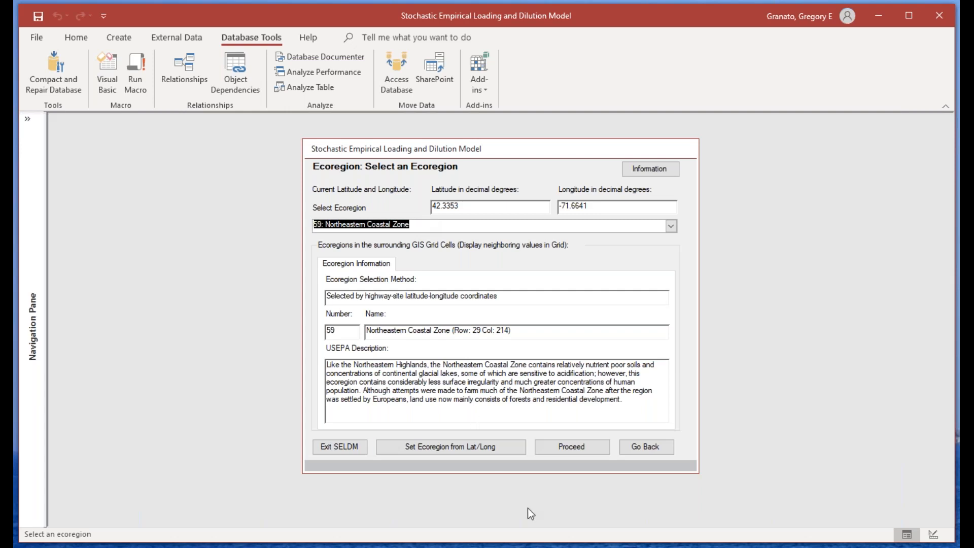
pyautogui.click(449, 298)
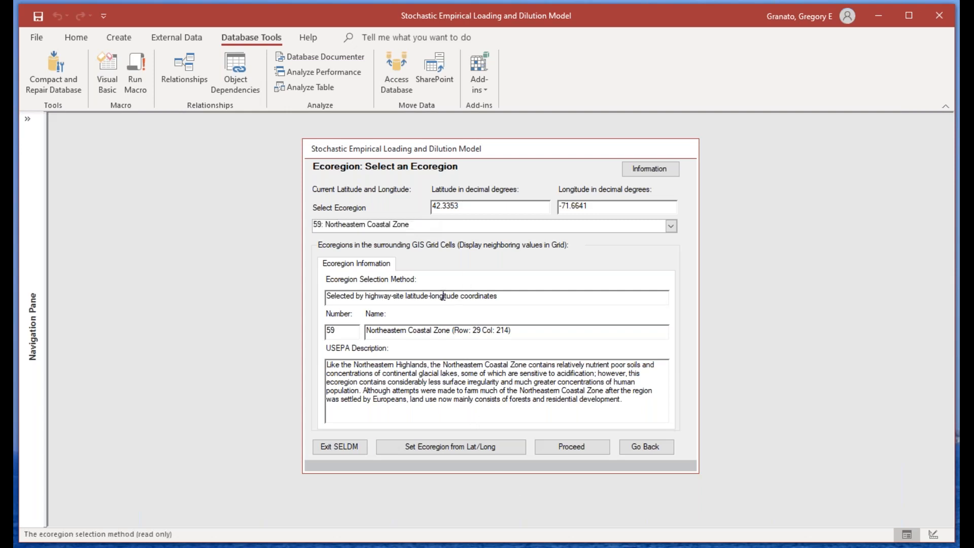
pyautogui.click(439, 449)
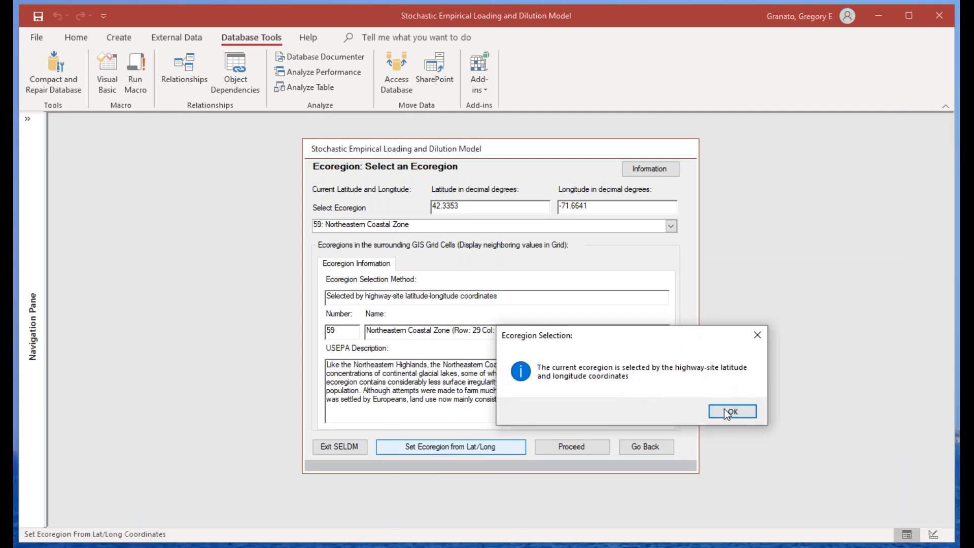
pyautogui.click(721, 416)
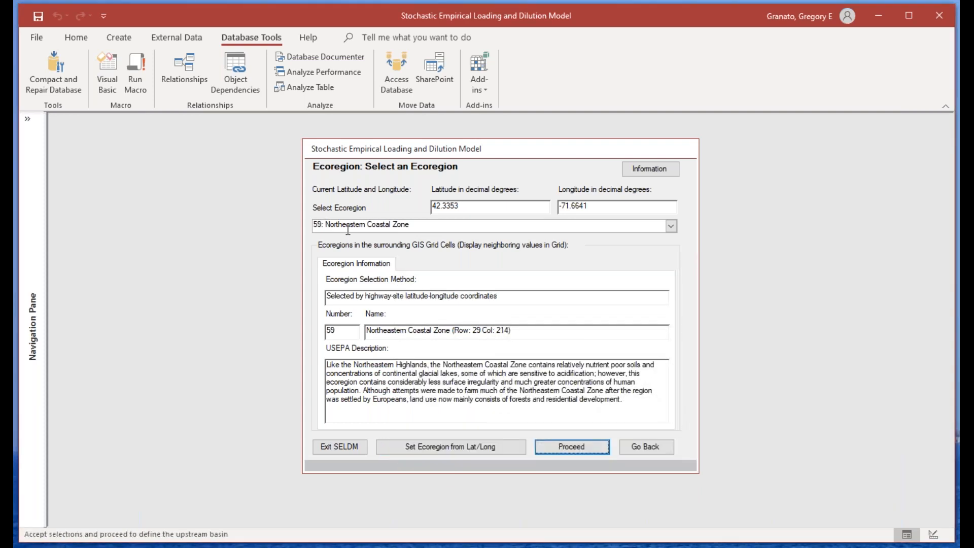
# Step: Check the site coordinates and ecoregion information, and proceed to the upstream basin with ecoregion 59, Northeastern Coastal Zone
pyautogui.moveTo(490, 210); pyautogui.dragTo(408, 203)
pyautogui.moveTo(609, 206); pyautogui.dragTo(560, 208)
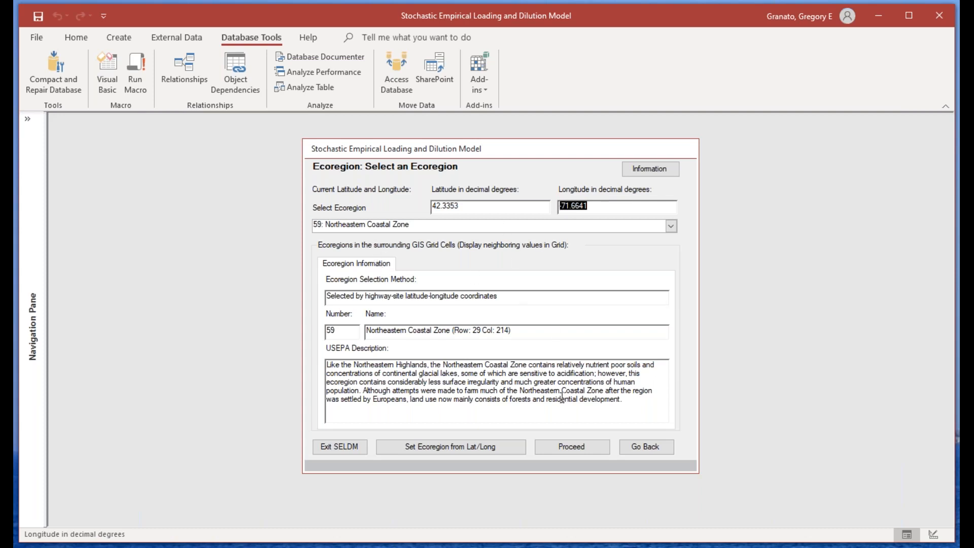
pyautogui.click(387, 268)
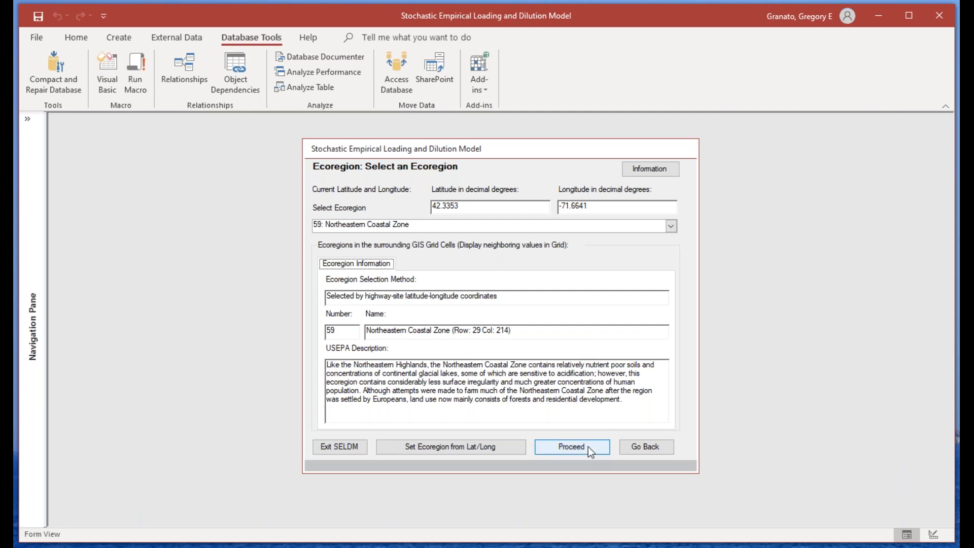
pyautogui.click(574, 449)
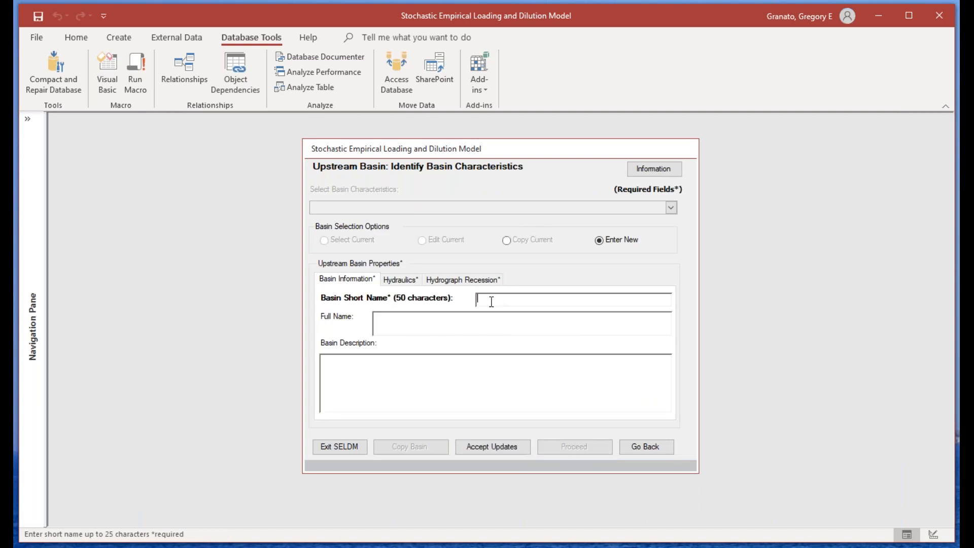
# Step: Enter "Howard brook at I-290" as the short name of the new upstream basin
pyautogui.write('Howard brook at I-290')
# Step: Set the upstream basin's drainage area to 1.34 square miles and its drainage length to 12619 feet
pyautogui.click(410, 282)
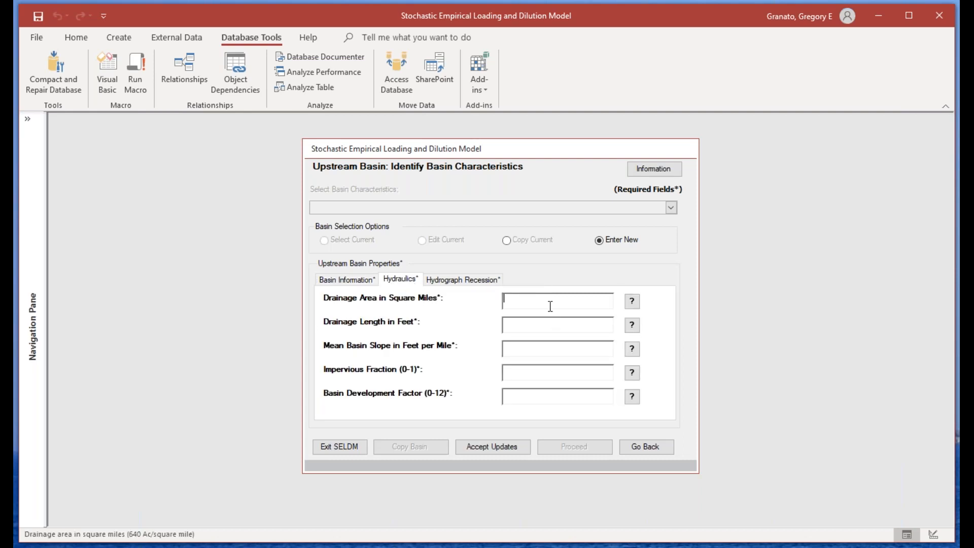
pyautogui.write('1.34')
pyautogui.click(522, 325)
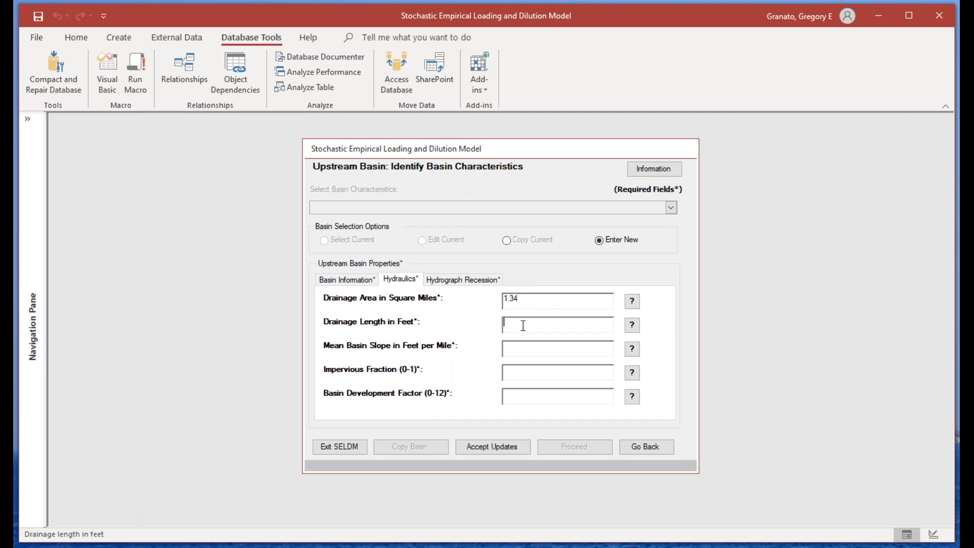
pyautogui.write('12619')
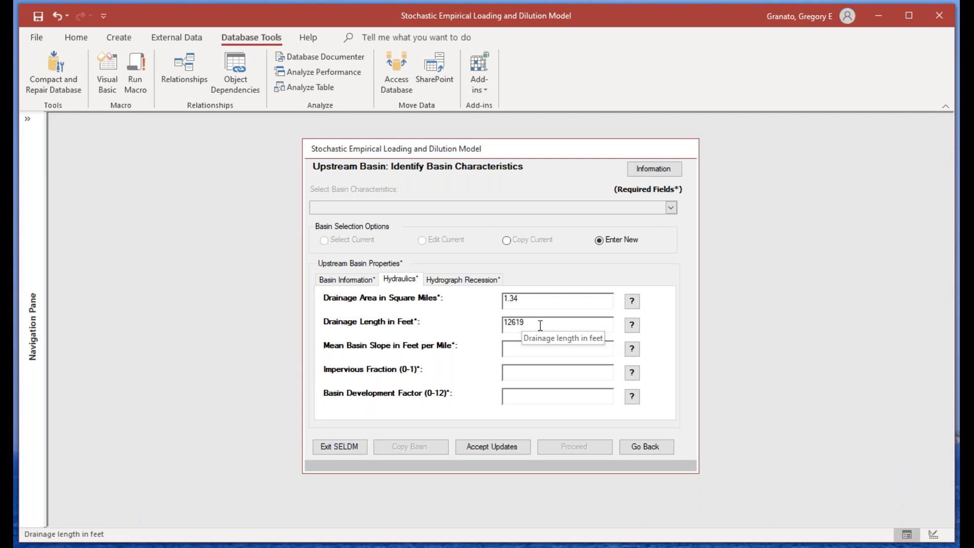
# Step: Set the mean basin slope to 150 feet per mile, impervious fraction to 0.041 and basin development factor to -1
pyautogui.click(523, 348)
pyautogui.write('150')
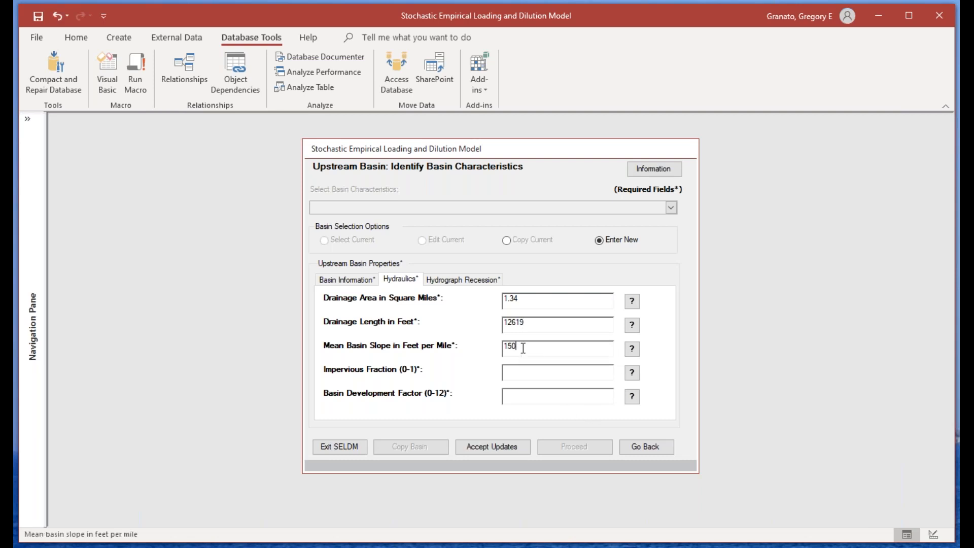
pyautogui.click(522, 377)
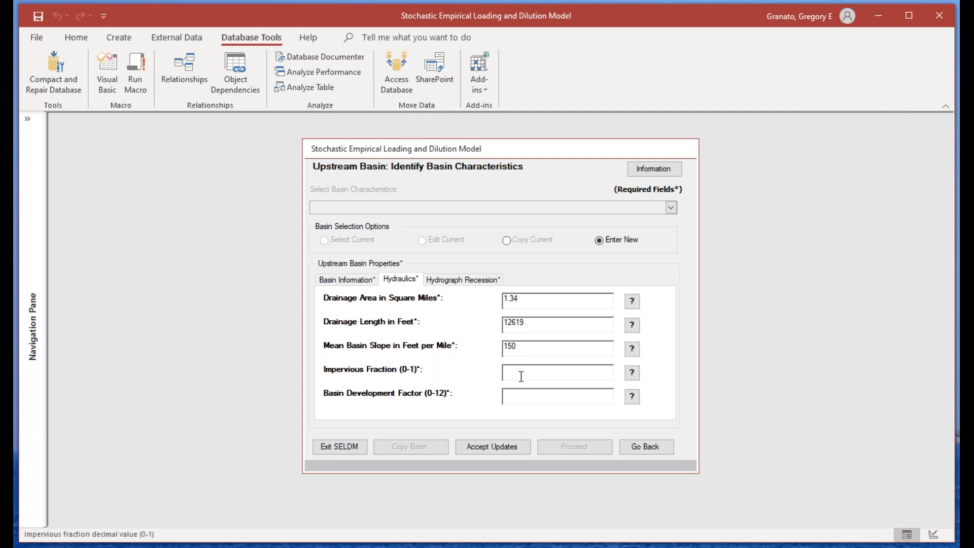
pyautogui.write('0.041')
pyautogui.click(530, 397)
pyautogui.write('-1')
pyautogui.click(560, 371)
# Step: Read the explanation of how the mean basin slope is defined, and close it
pyautogui.click(631, 350)
pyautogui.click(301, 215)
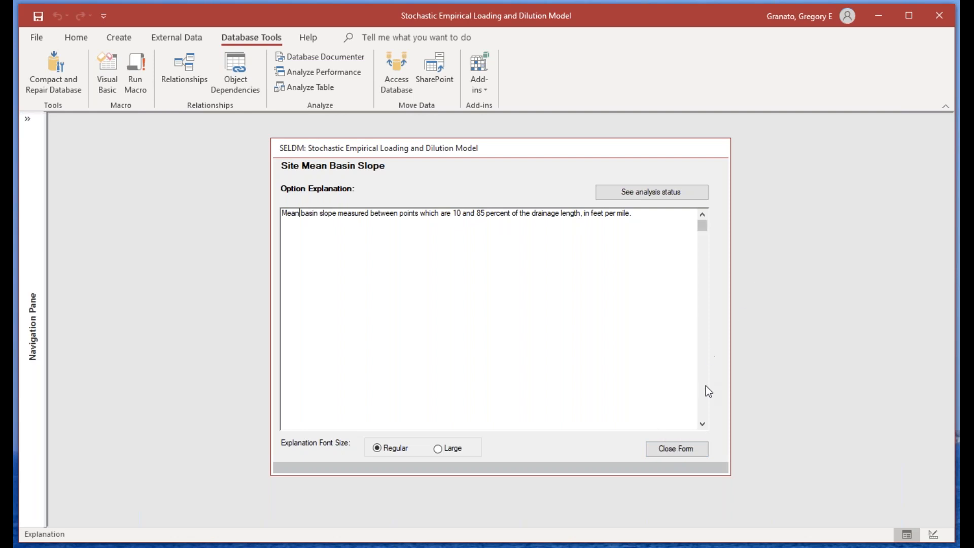
pyautogui.click(689, 449)
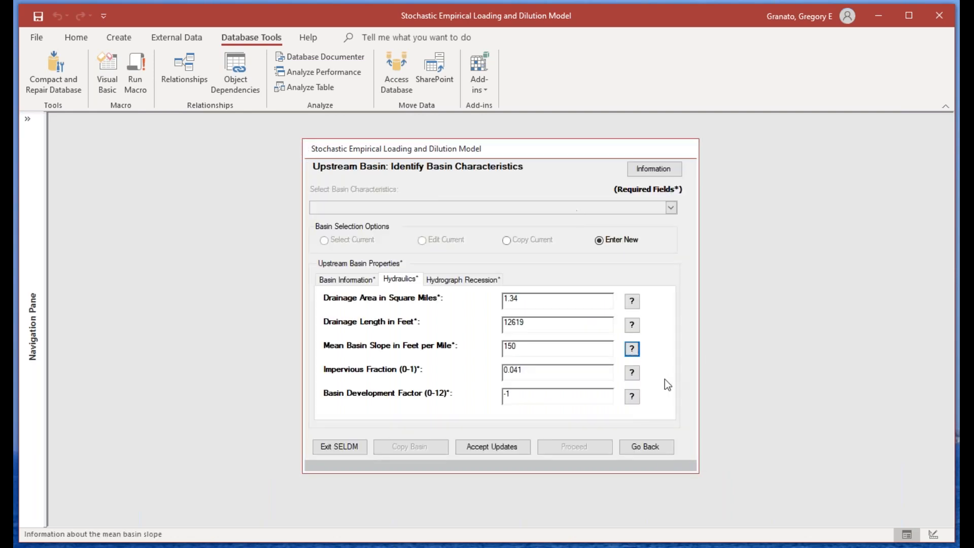
# Step: Review the basin's hydrograph recession, name and hydraulics, and accept the new upstream basin record
pyautogui.click(441, 279)
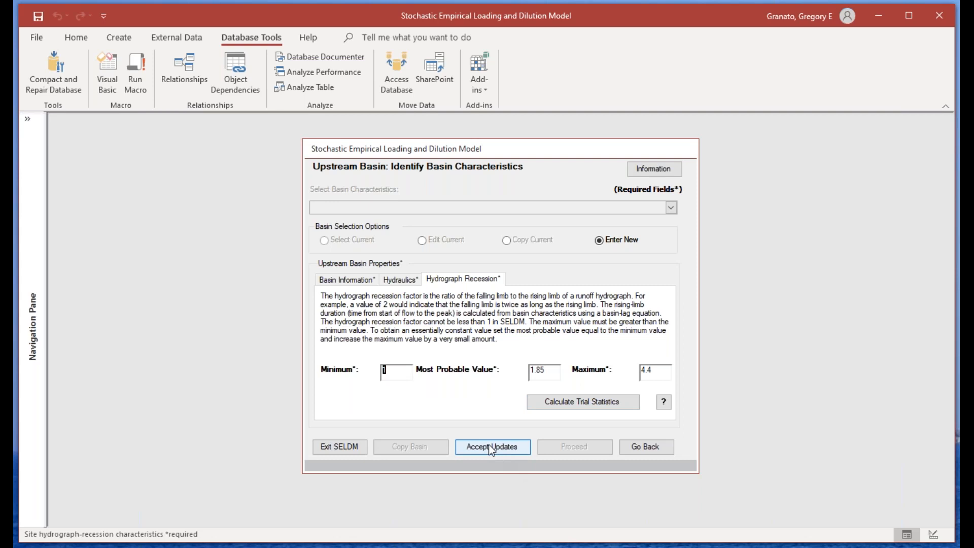
pyautogui.click(346, 279)
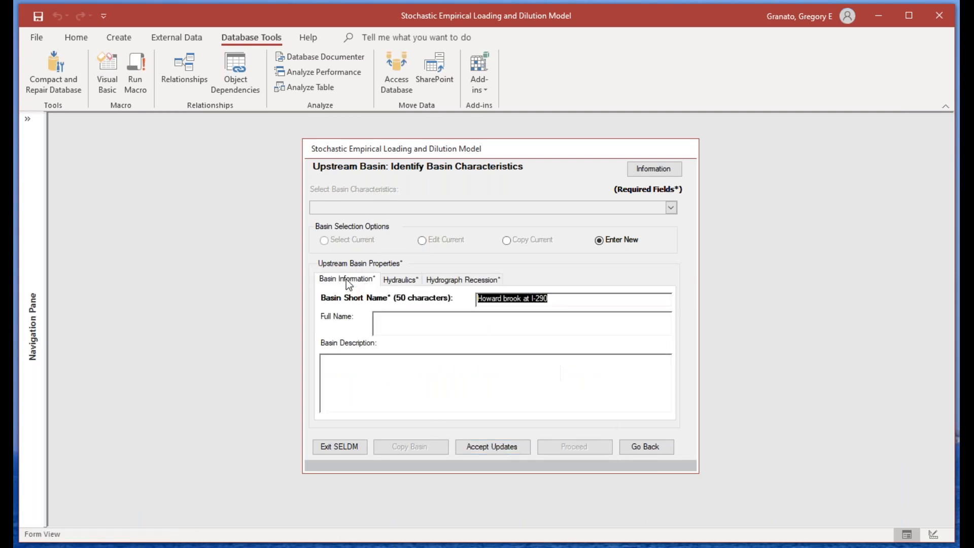
pyautogui.click(405, 279)
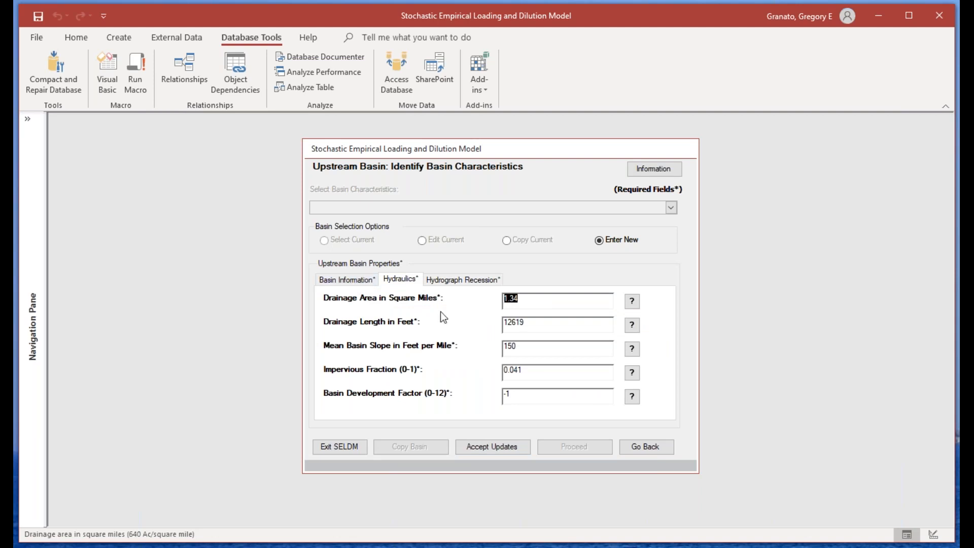
pyautogui.click(507, 450)
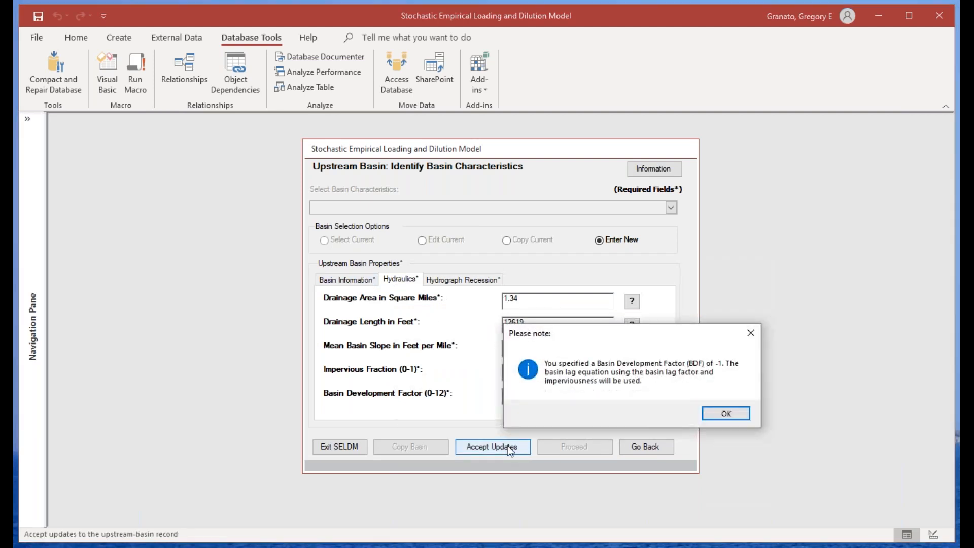
pyautogui.click(724, 415)
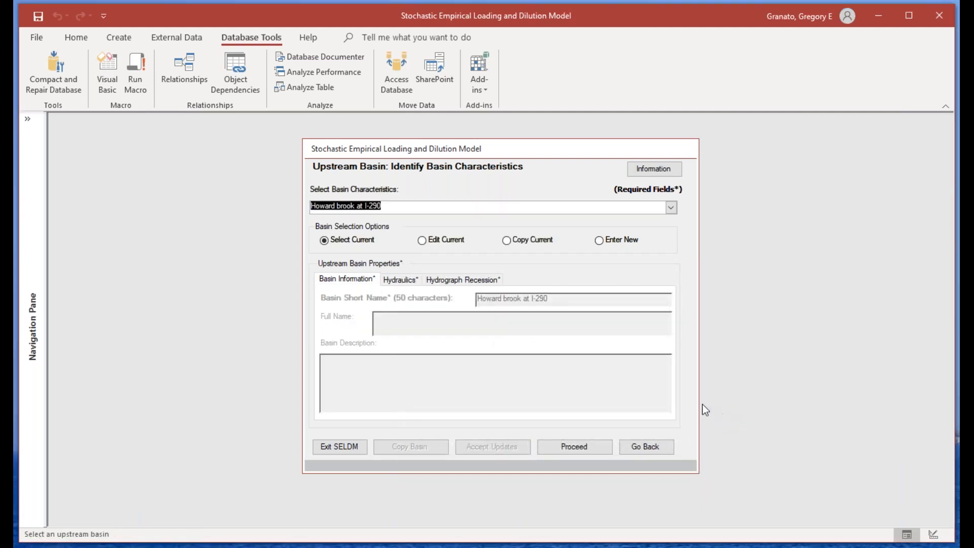
# Step: Proceed to the precipitation statistics, generate the ecoregion average from the FHWA 2010 dataset, and accept the new definition
pyautogui.click(560, 443)
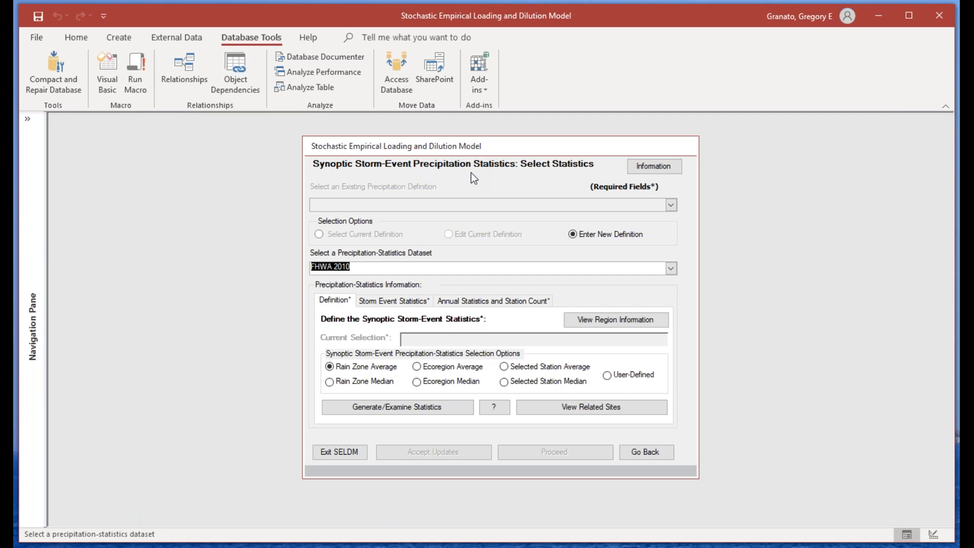
pyautogui.click(417, 367)
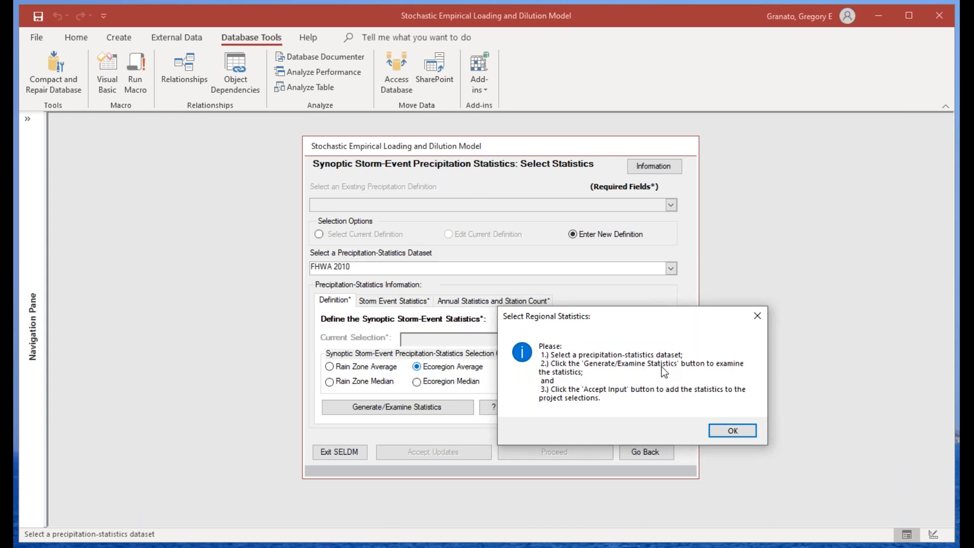
pyautogui.click(733, 431)
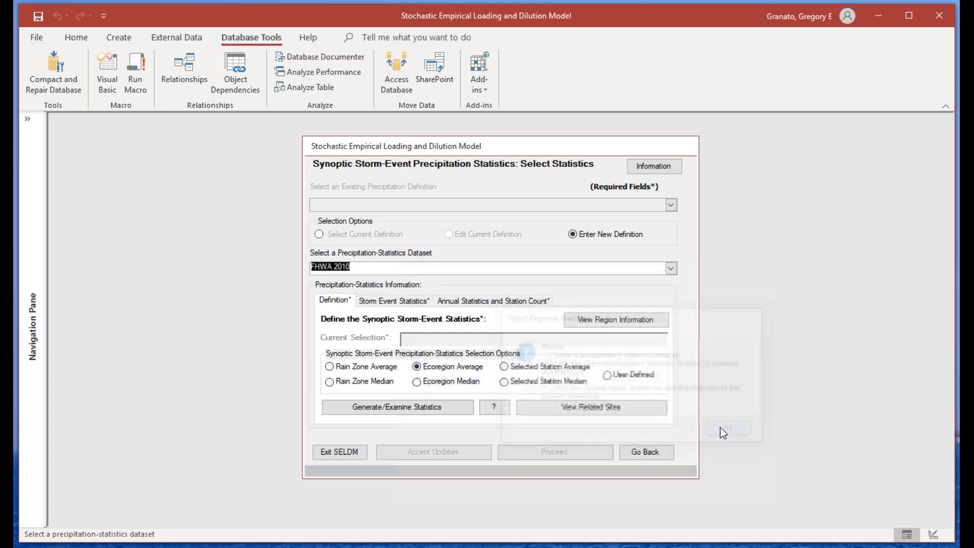
pyautogui.click(350, 268)
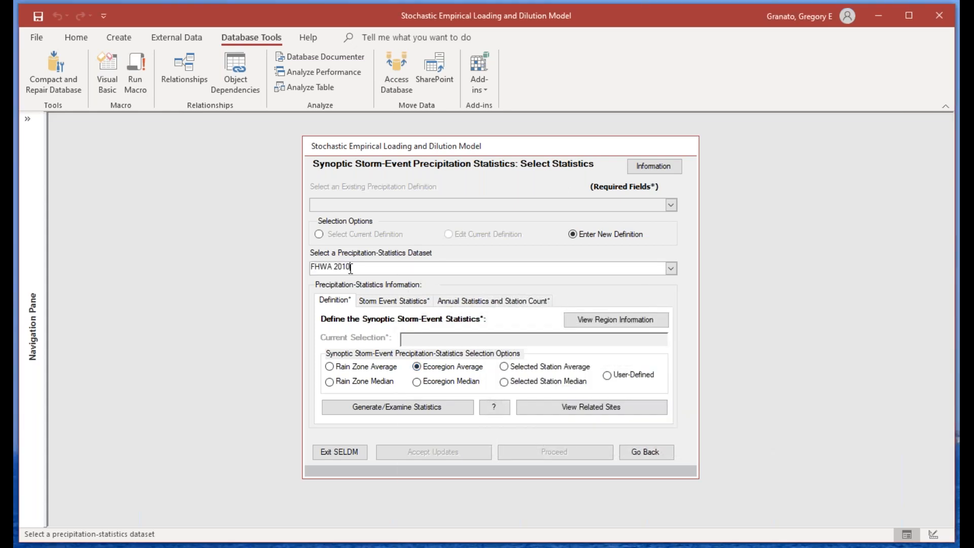
pyautogui.click(401, 407)
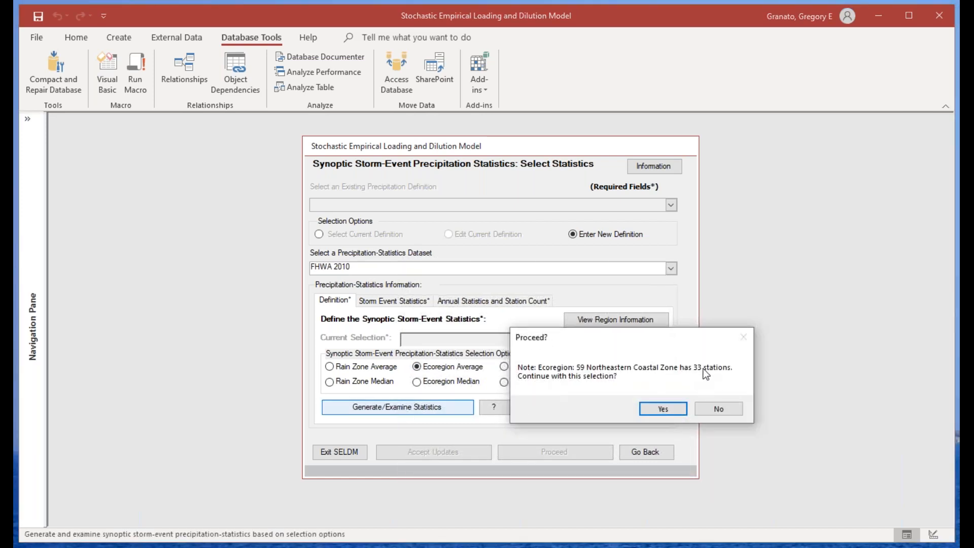
pyautogui.click(663, 410)
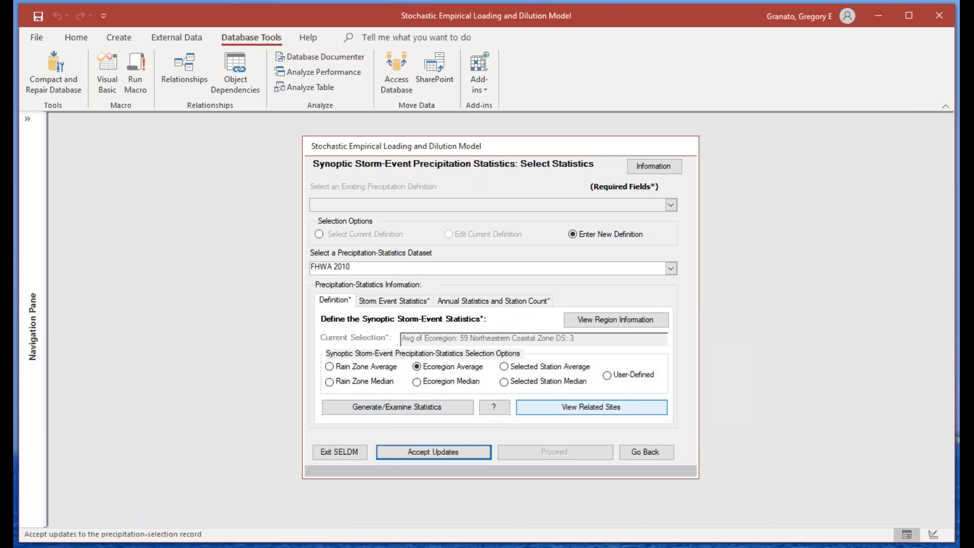
pyautogui.click(446, 452)
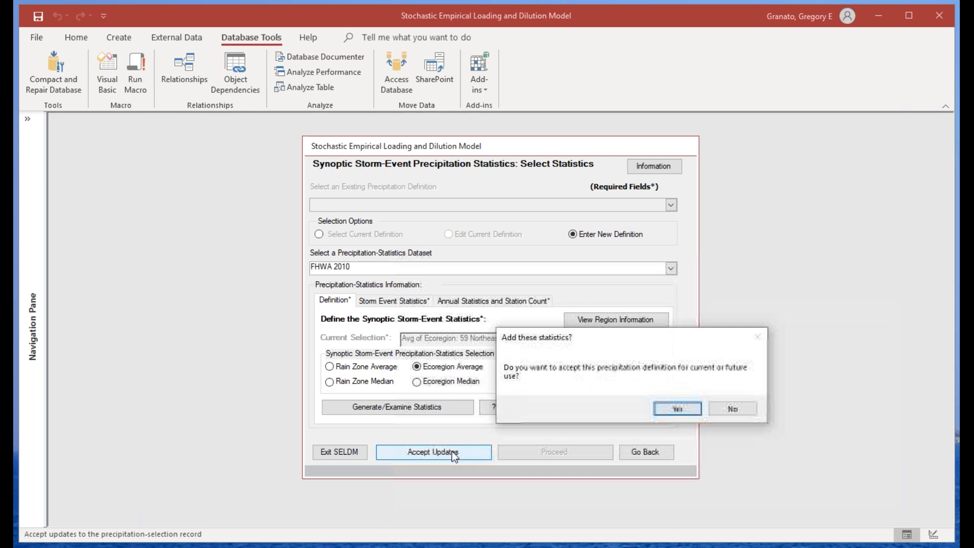
pyautogui.click(693, 409)
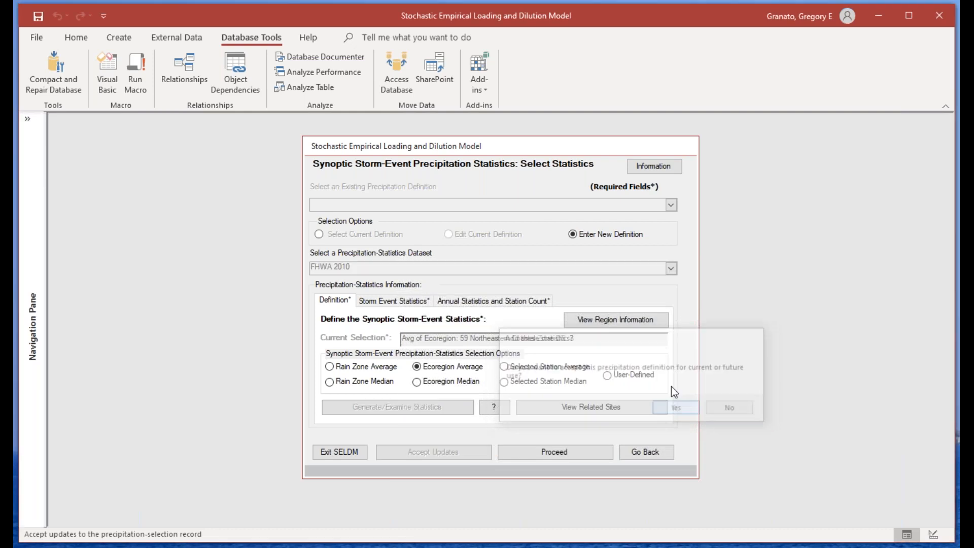
# Step: Review the precipitation definition's storm-event and annual statistics, and view the list of related precipitation sites
pyautogui.click(406, 300)
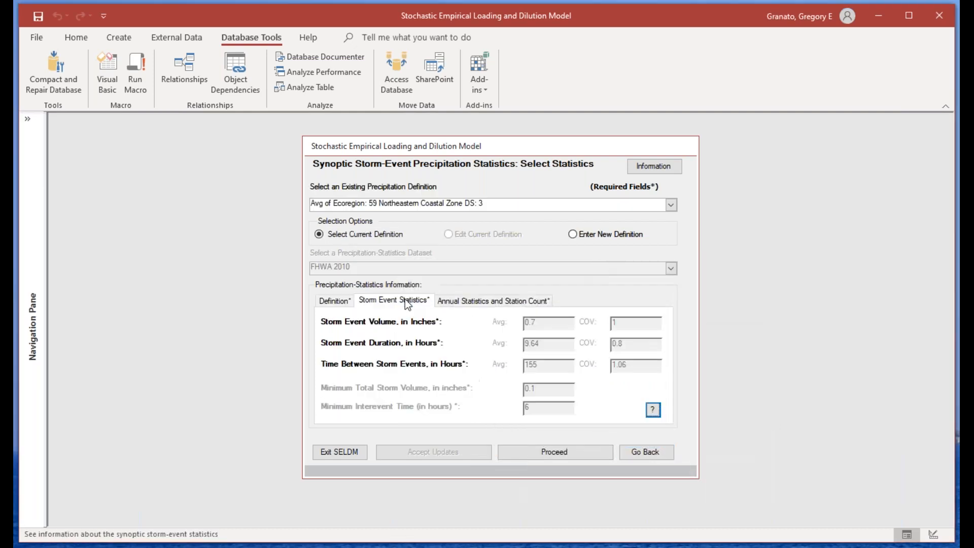
pyautogui.click(481, 300)
pyautogui.click(330, 303)
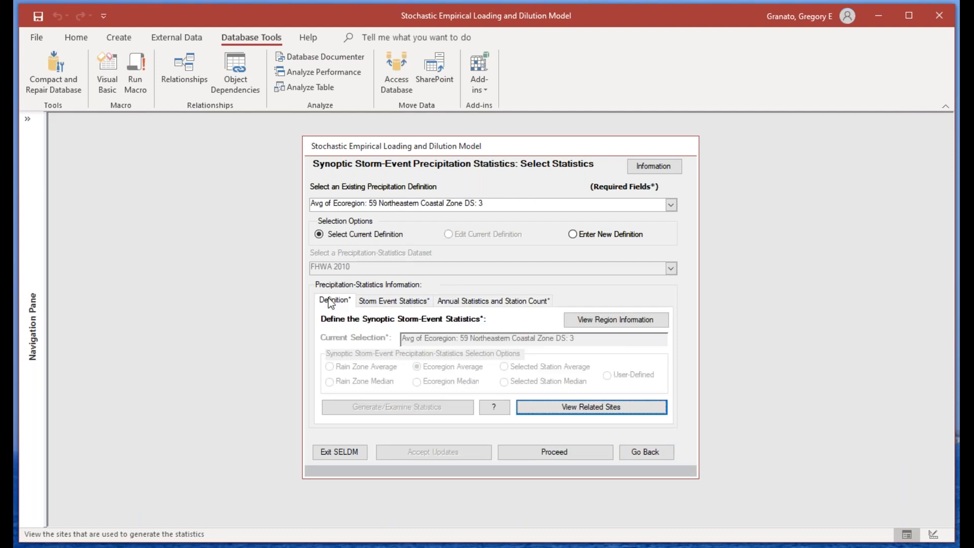
pyautogui.click(579, 409)
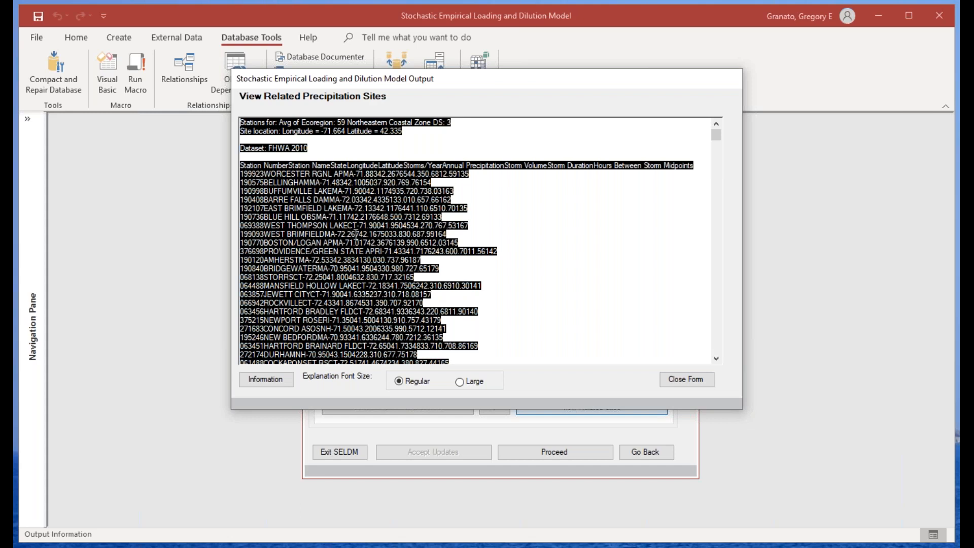
pyautogui.hotkey('alt', 'Tab')
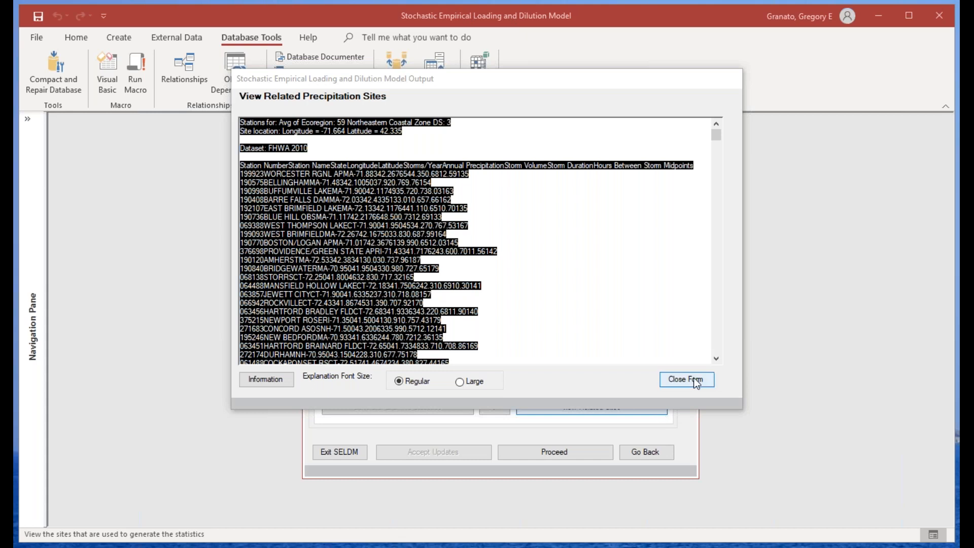
pyautogui.click(602, 321)
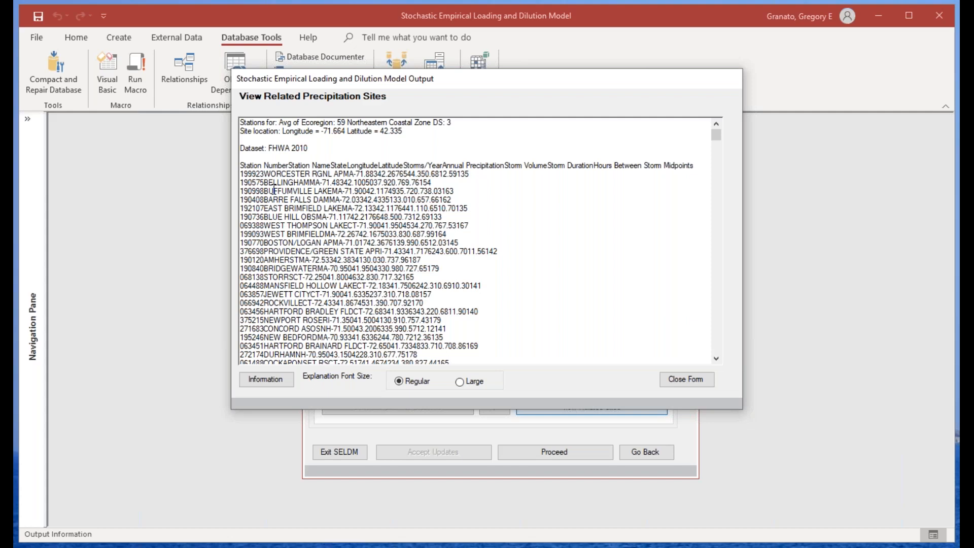
# Step: Close the related-sites list, start a new precipitation definition using the Selected Station Average from FHWA 2010, and open its station selection
pyautogui.click(688, 380)
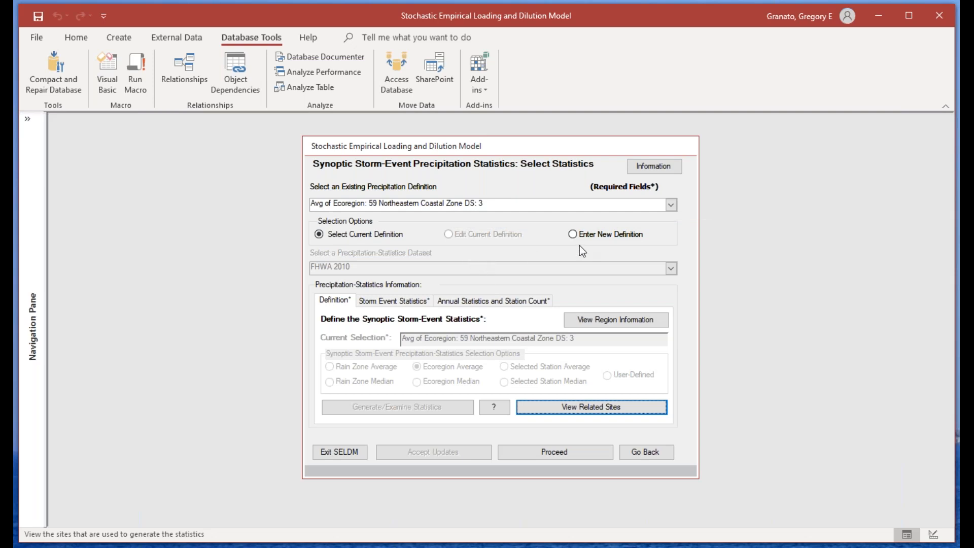
pyautogui.click(573, 234)
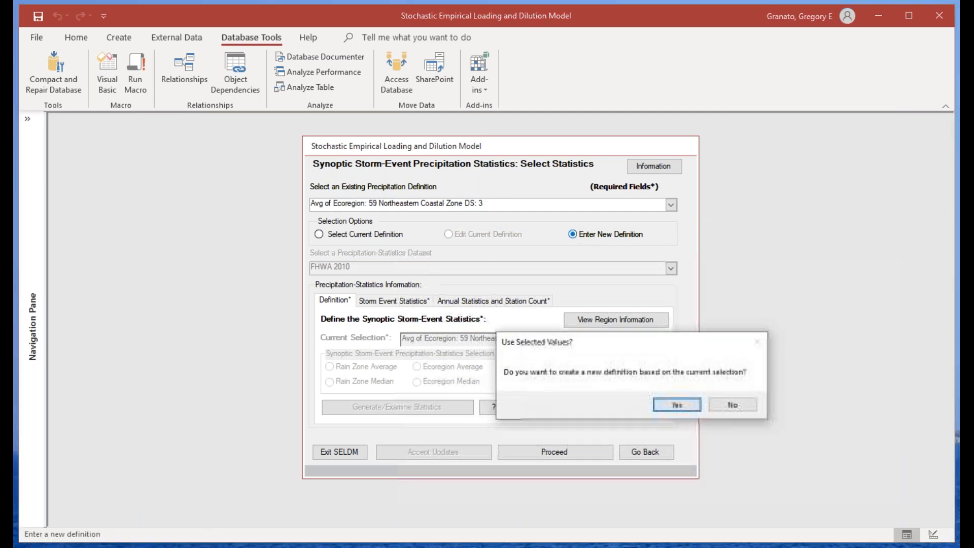
pyautogui.click(678, 405)
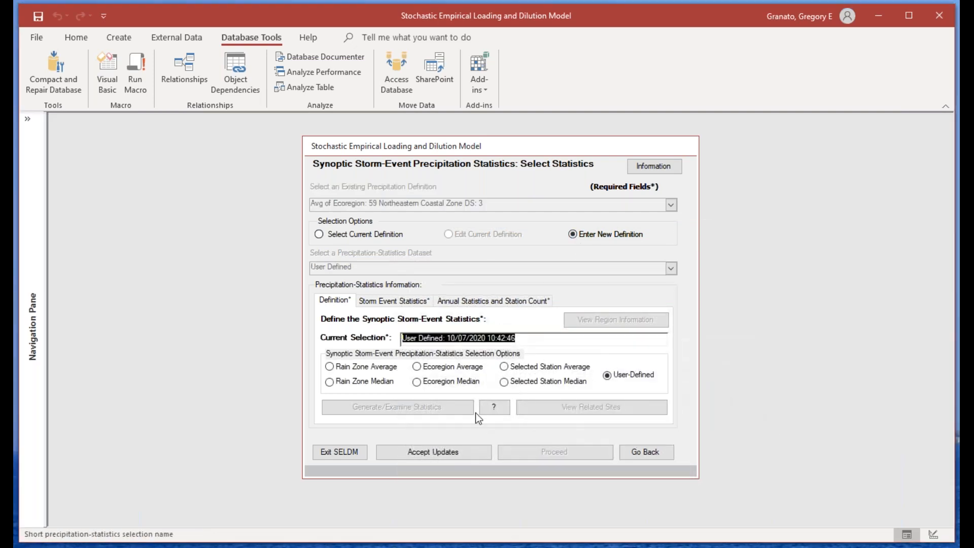
pyautogui.click(504, 367)
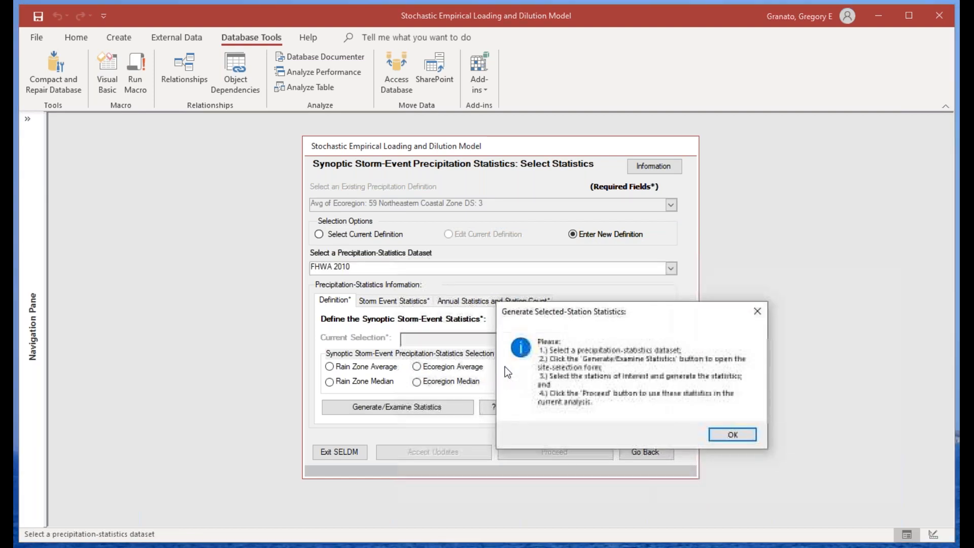
pyautogui.click(733, 433)
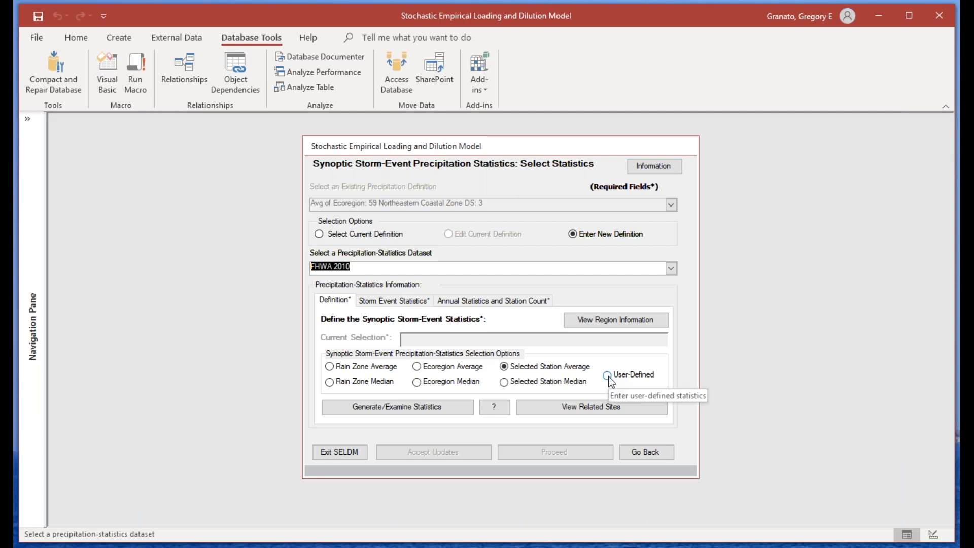
pyautogui.click(398, 408)
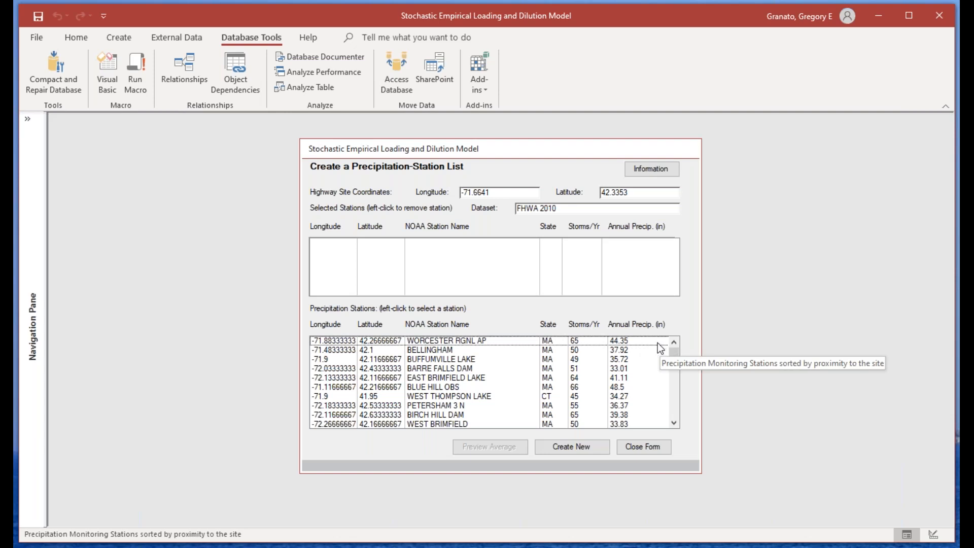
# Step: Add the Bellingham, Buffumville Lake and Barre Falls Dam stations to the selected precipitation stations
pyautogui.click(662, 349)
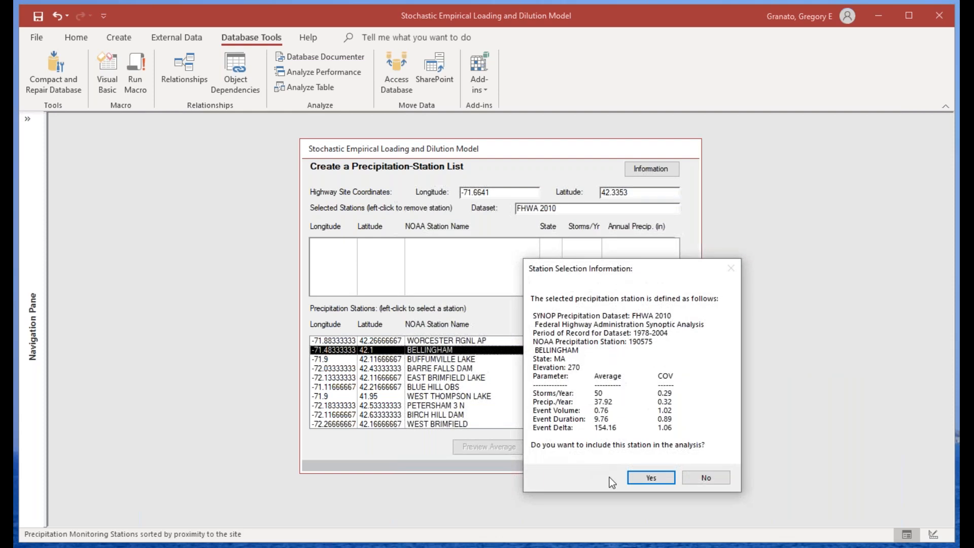
pyautogui.click(645, 477)
pyautogui.click(463, 360)
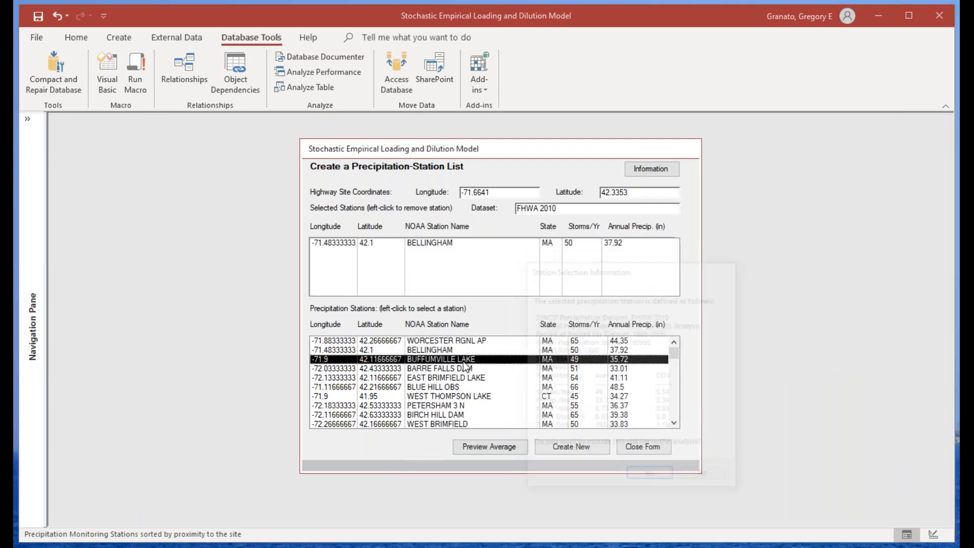
pyautogui.click(649, 474)
pyautogui.click(482, 368)
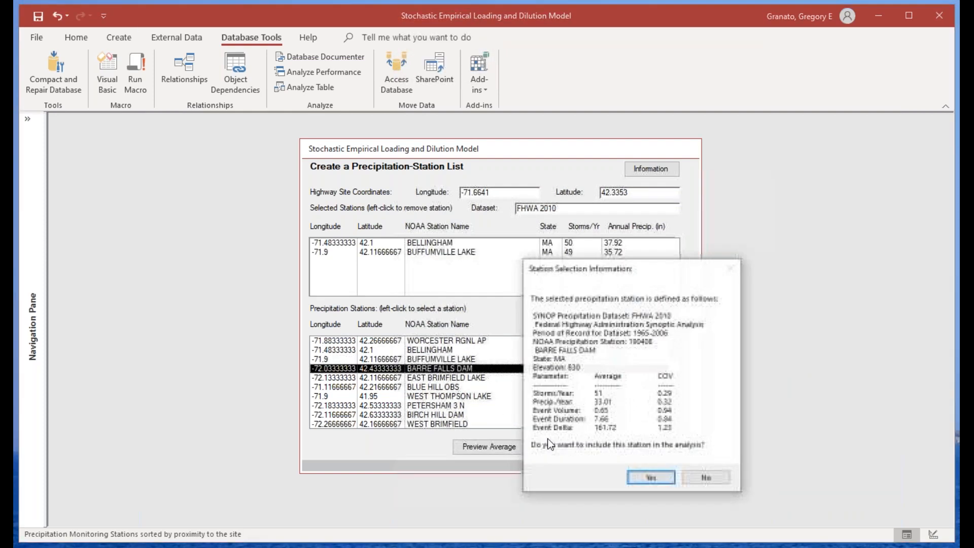
pyautogui.click(644, 476)
# Step: Add the East Brimfield Lake station to the selected stations, and remove it again
pyautogui.click(452, 378)
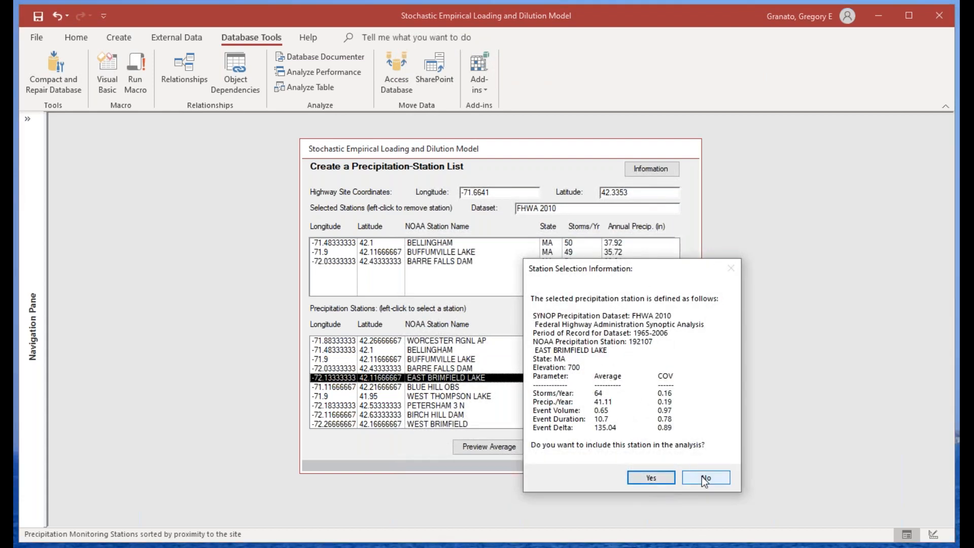
pyautogui.click(701, 476)
pyautogui.click(463, 380)
pyautogui.click(641, 472)
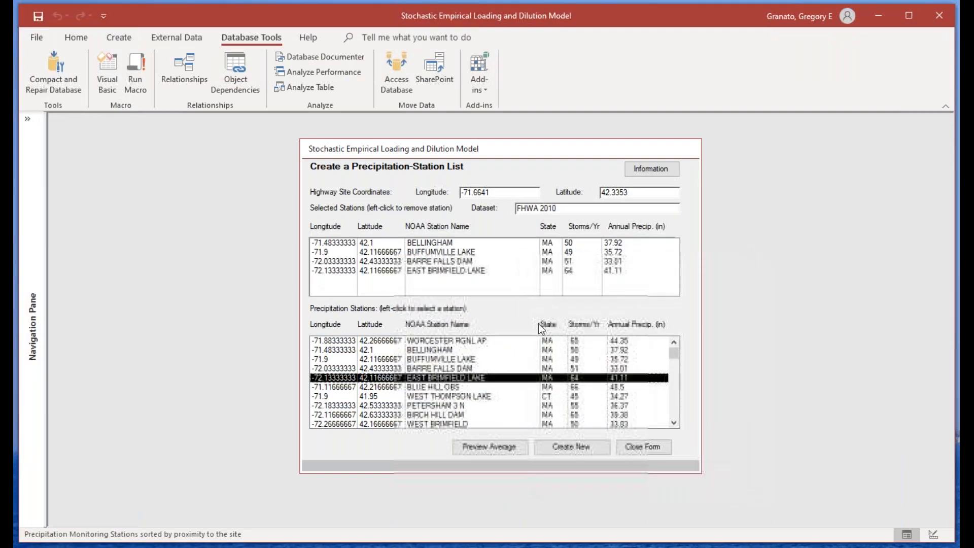
pyautogui.click(434, 270)
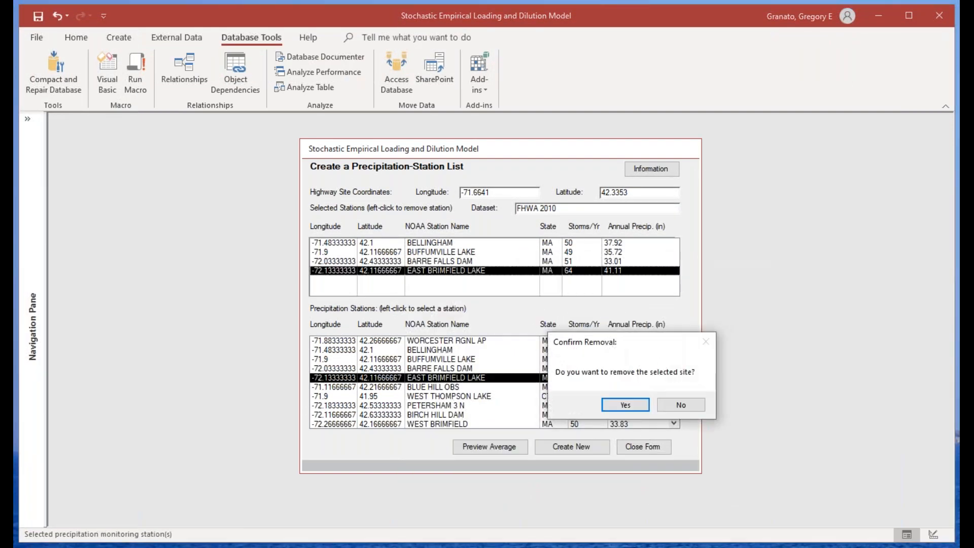
pyautogui.click(637, 406)
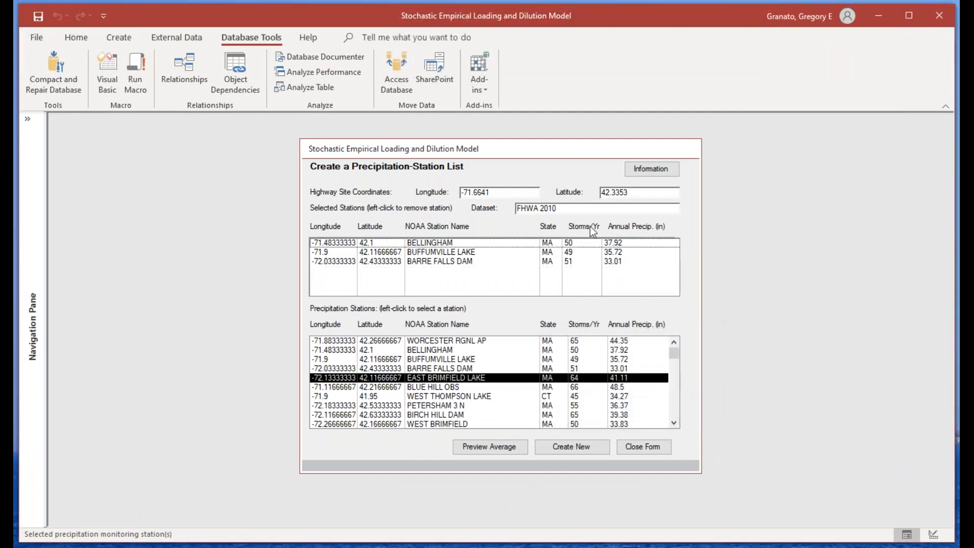
# Step: Preview the average of the selected stations, and confirm creating new precipitation statistics from them
pyautogui.click(508, 451)
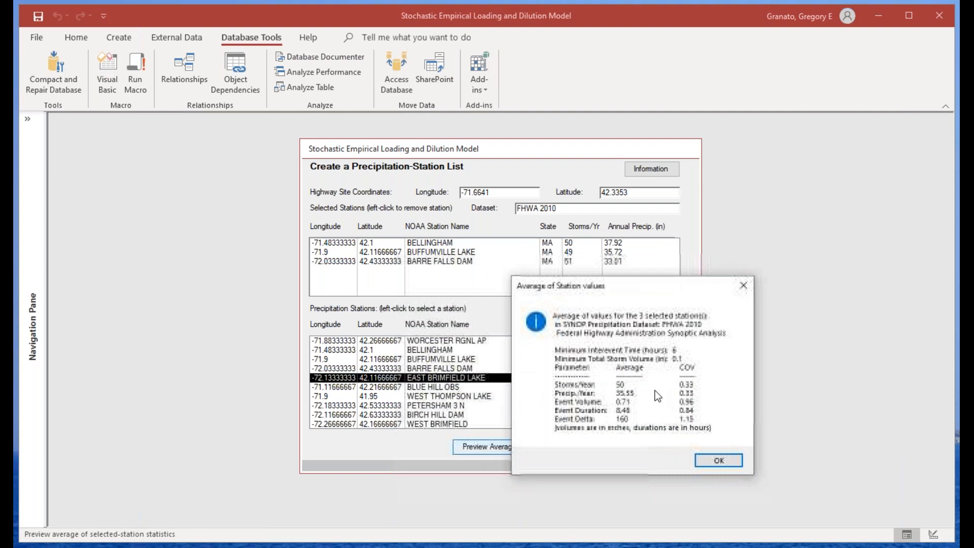
pyautogui.click(715, 460)
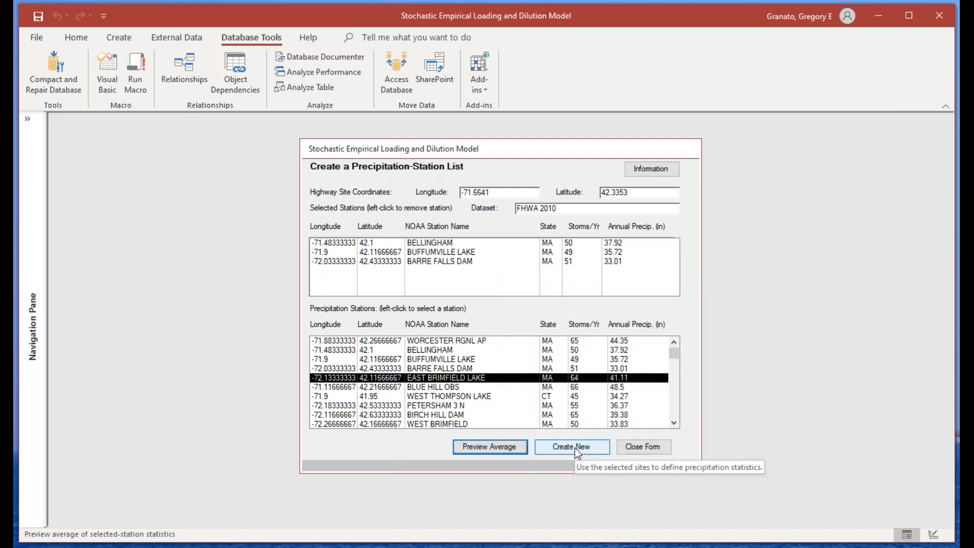
pyautogui.click(574, 449)
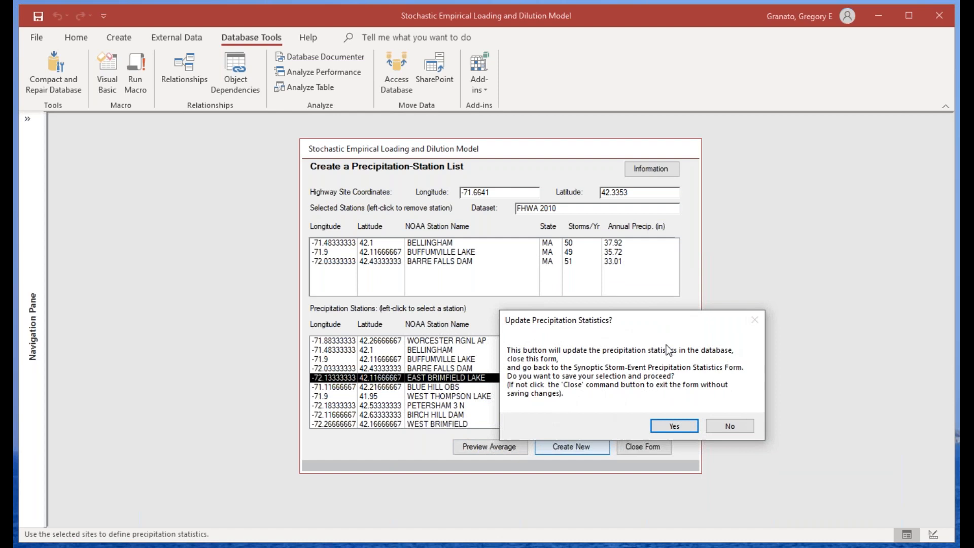
pyautogui.click(675, 426)
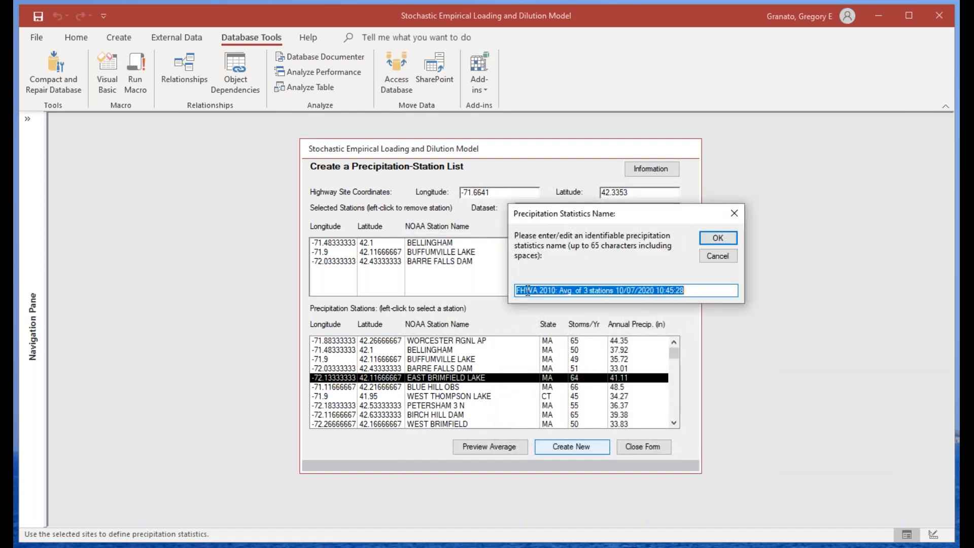
# Step: Name the precipitation statistics "FHWA 2010: Avg. of 3 nearby stations no WOR" and save them
pyautogui.click(528, 289)
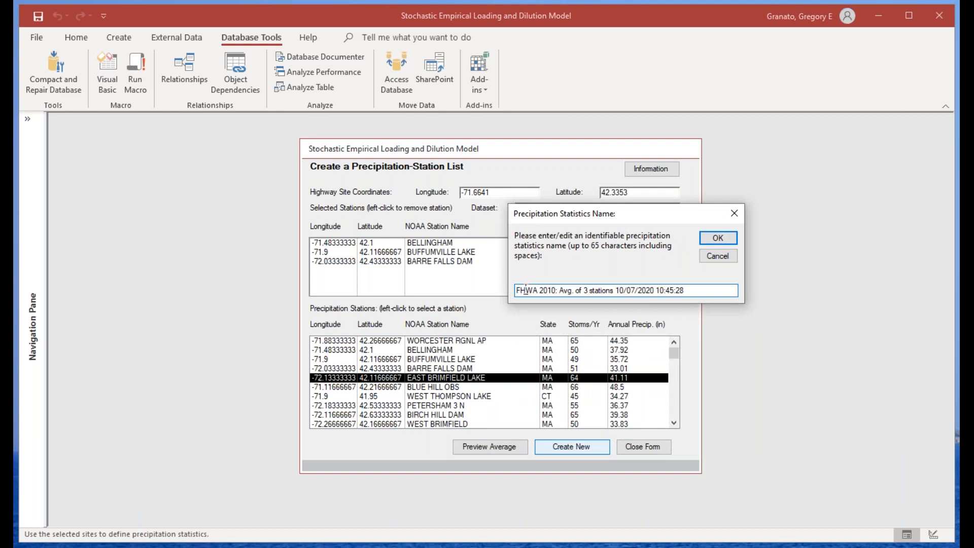
pyautogui.moveTo(559, 290); pyautogui.dragTo(617, 290)
pyautogui.moveTo(689, 289); pyautogui.dragTo(616, 291)
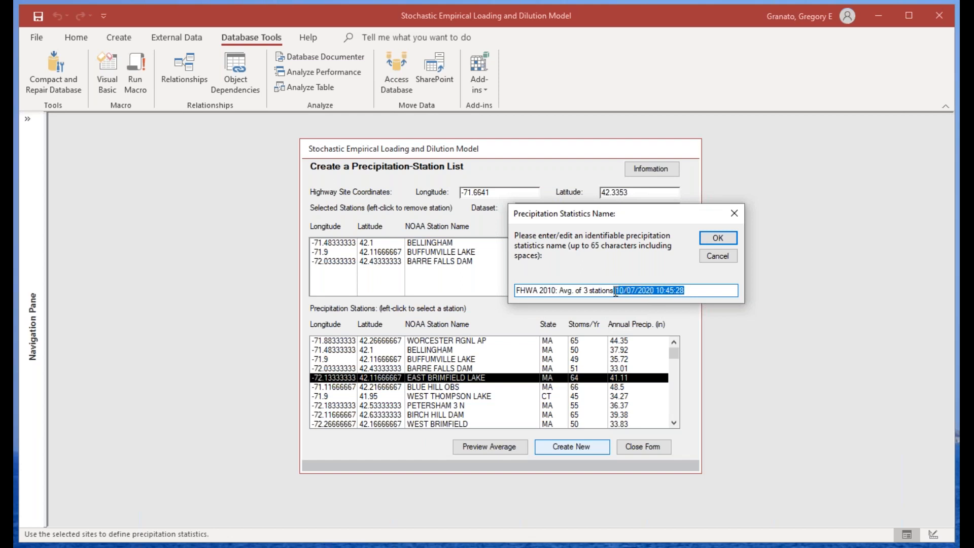
pyautogui.press('BackSpace')
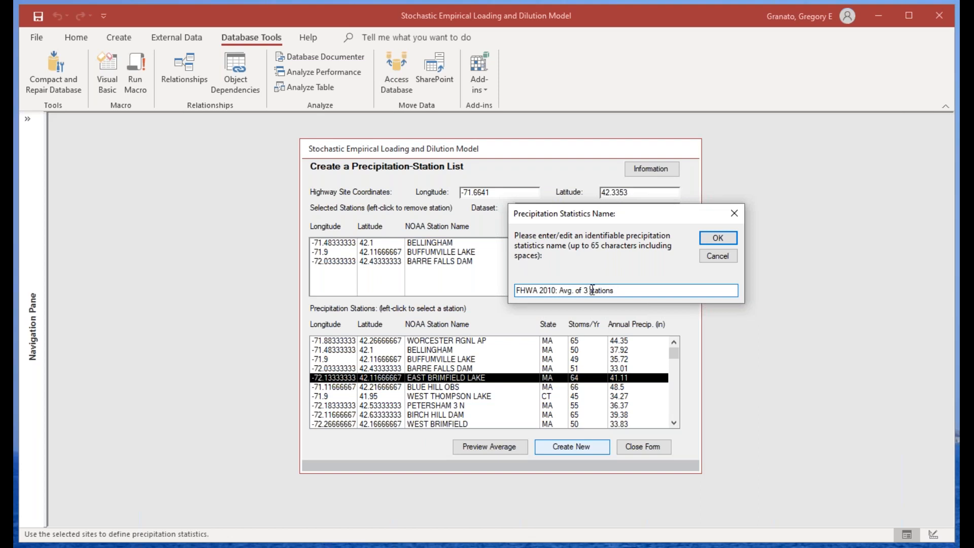
pyautogui.write('nearby')
pyautogui.click(655, 290)
pyautogui.write('no WOR')
pyautogui.click(729, 241)
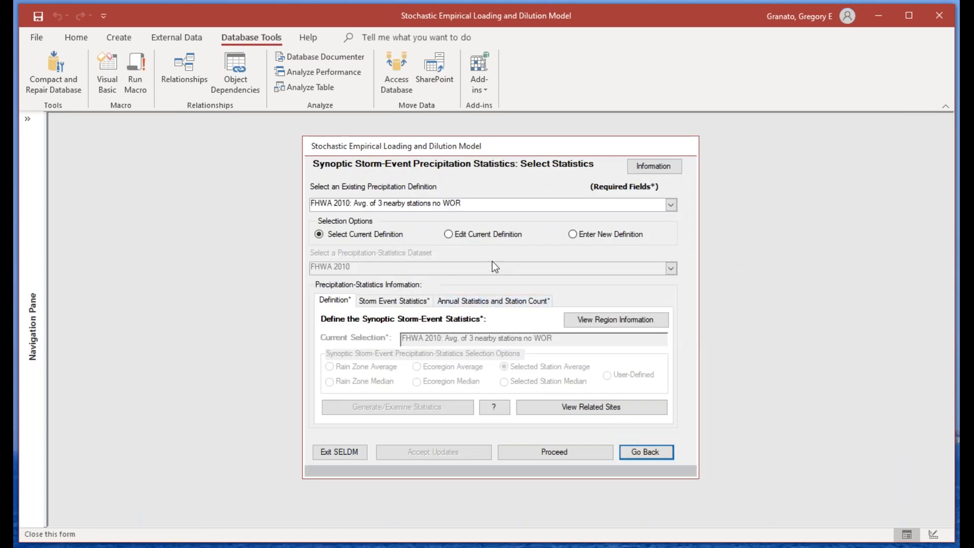
# Step: Switch the precipitation definition to the Northeastern Coastal Zone ecoregion average and back to the average of 3 nearby stations
pyautogui.click(671, 205)
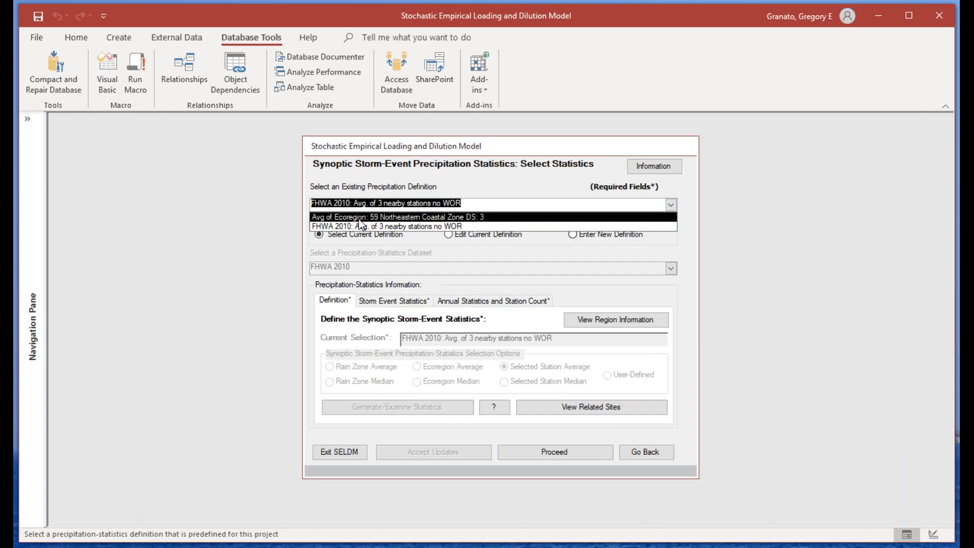
pyautogui.click(359, 217)
pyautogui.click(671, 205)
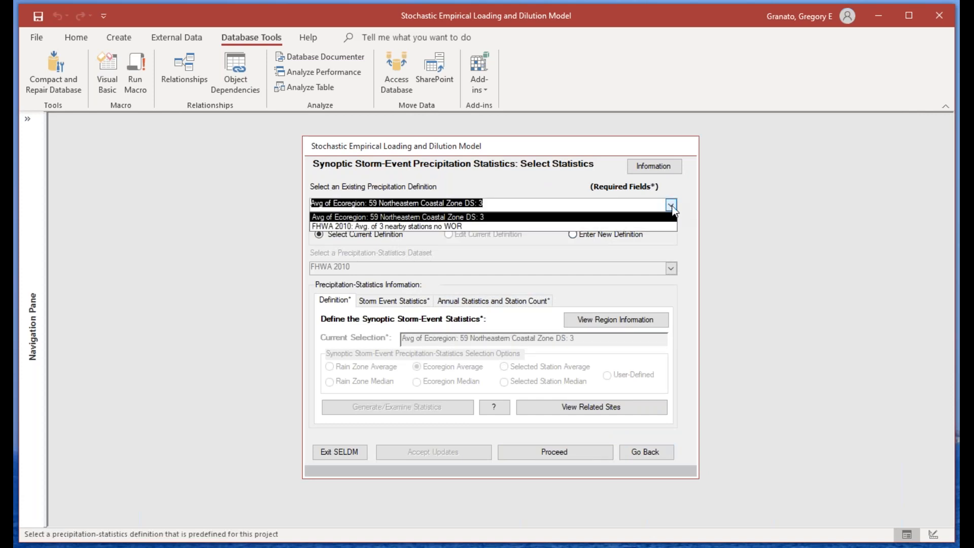
pyautogui.click(409, 226)
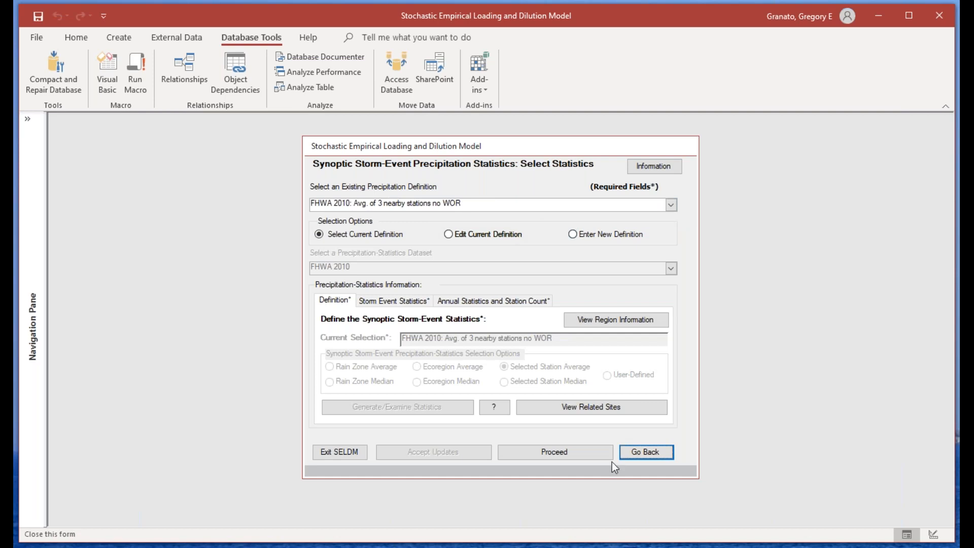
# Step: View the related precipitation sites of the three-station definition, highlight the station table, and close the list
pyautogui.click(592, 406)
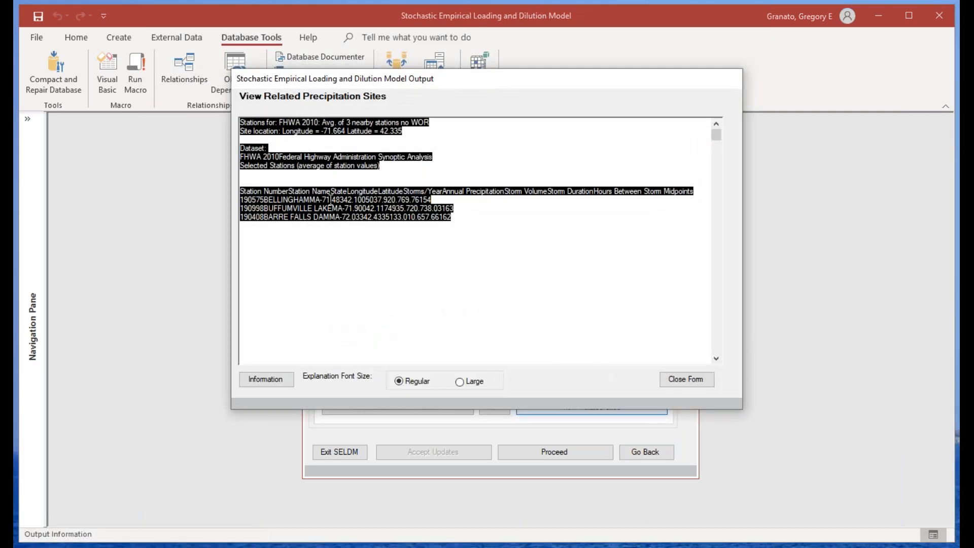
pyautogui.click(330, 200)
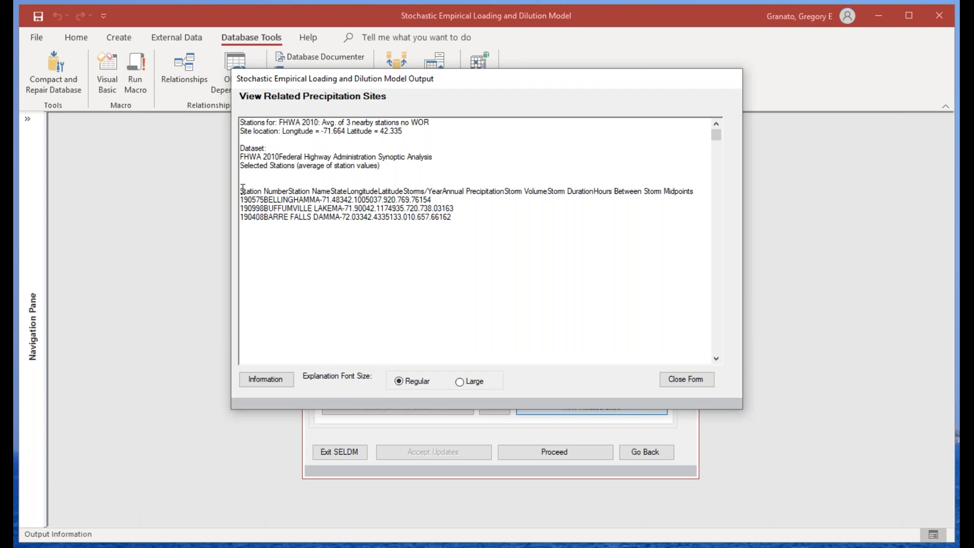
pyautogui.moveTo(241, 192); pyautogui.dragTo(478, 218)
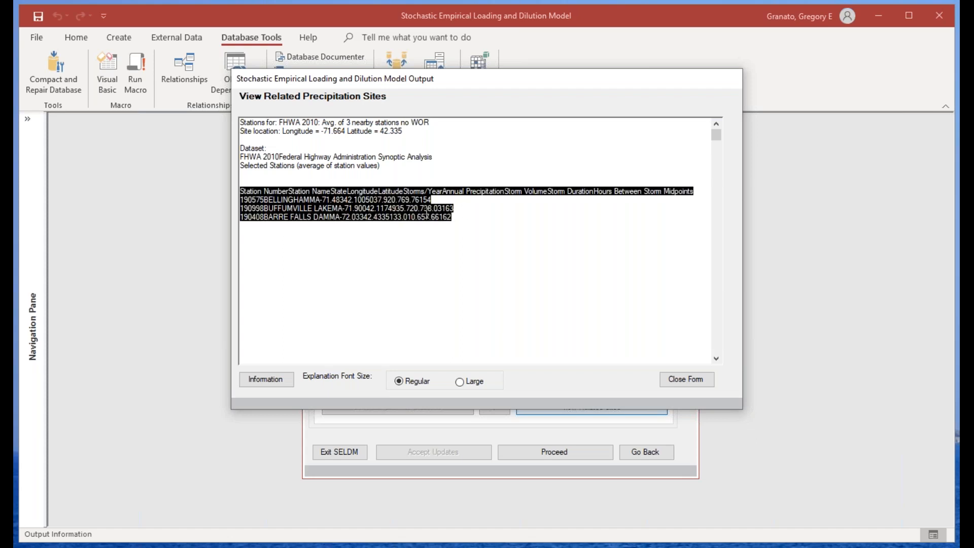
pyautogui.hotkey('alt', 'Tab')
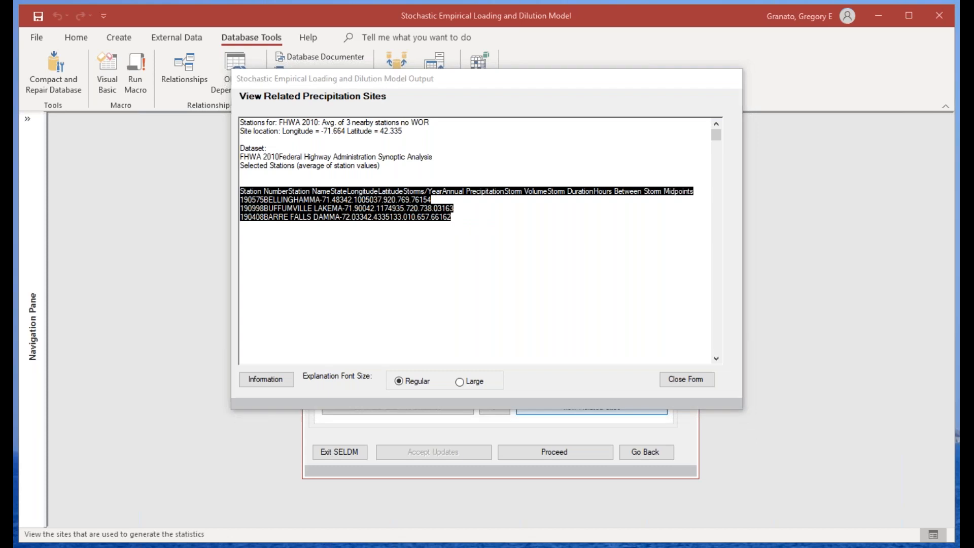
pyautogui.click(702, 382)
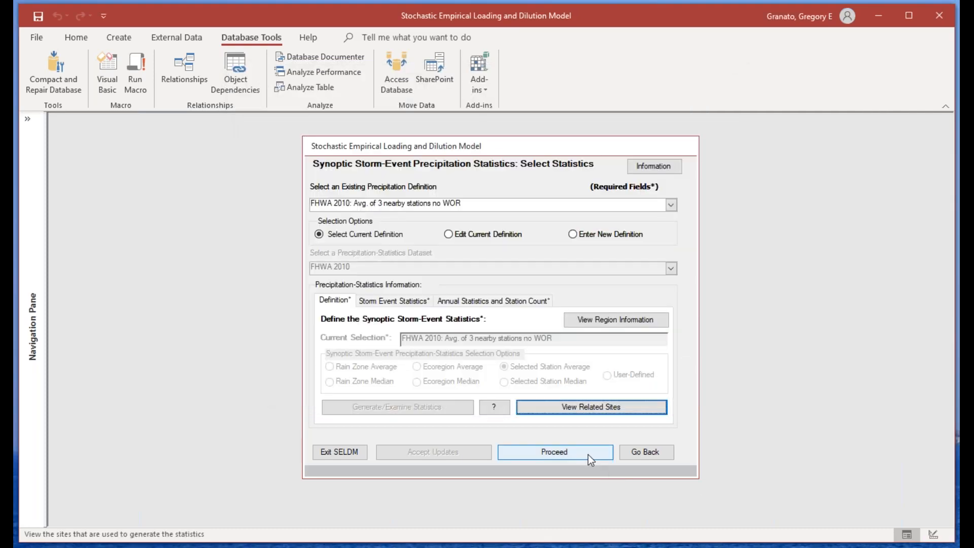
# Step: Proceed to the streamflow statistics, generate the ecoregion average from the FHWA 2010 dataset, and accept the new definition
pyautogui.click(588, 452)
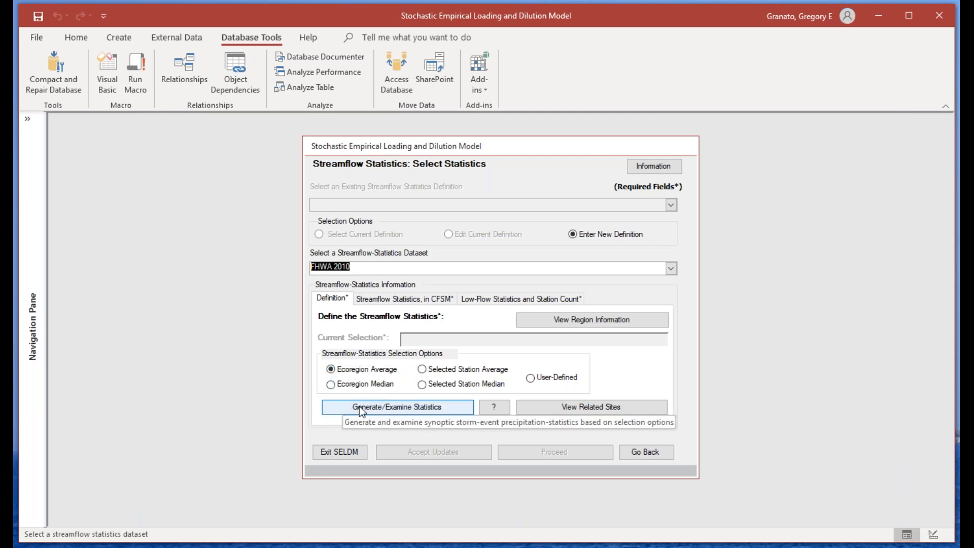
pyautogui.click(403, 411)
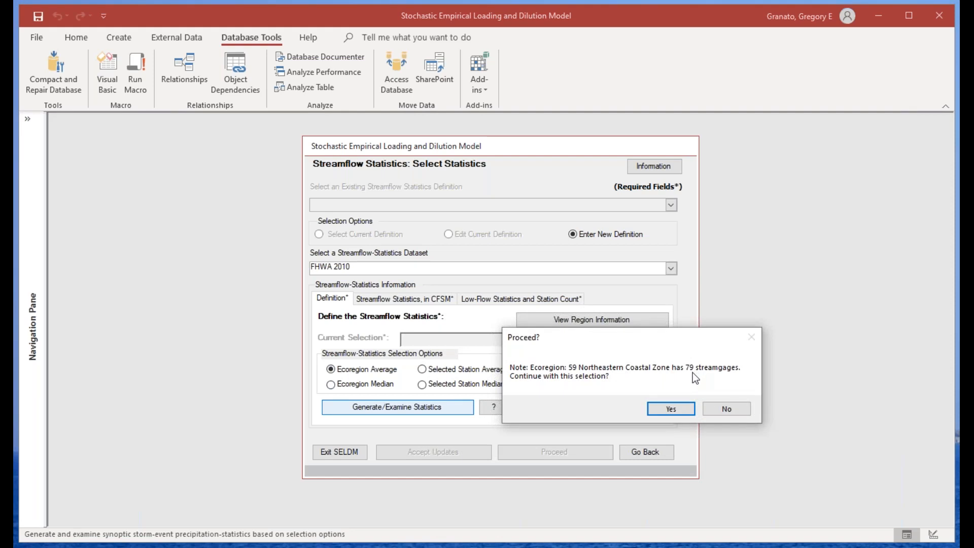
pyautogui.click(675, 409)
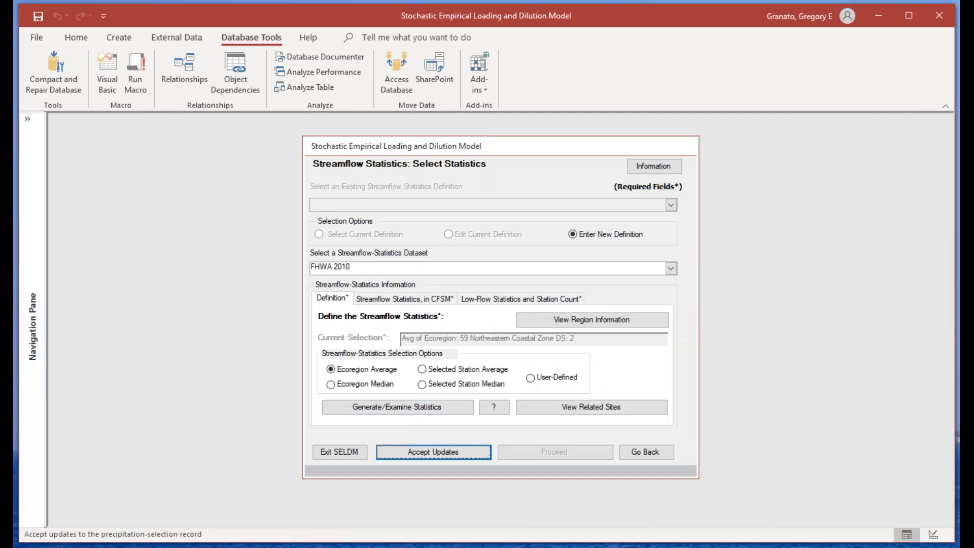
pyautogui.click(435, 453)
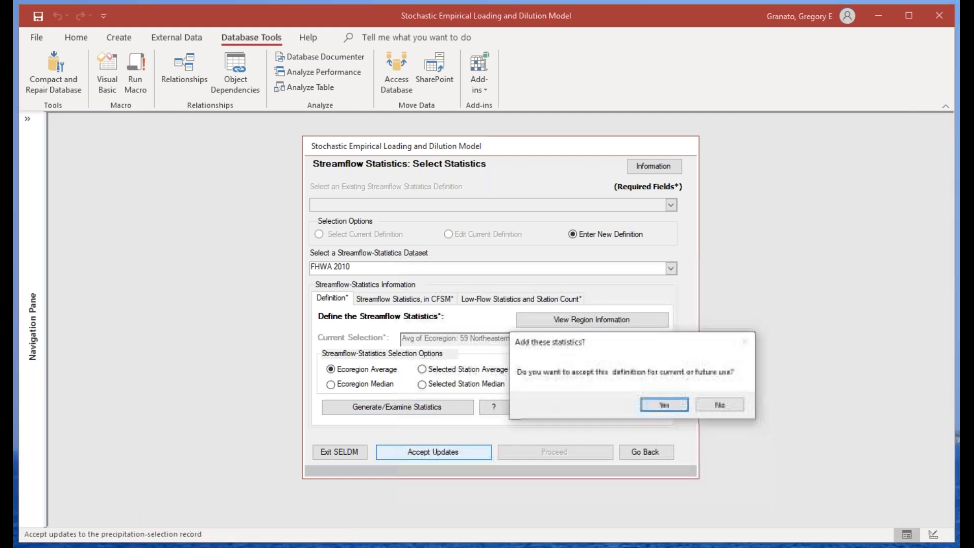
pyautogui.click(655, 404)
# Step: Review the ecoregion average's streamflow statistics in CFSM and its list of related streamgages, and close the list
pyautogui.click(399, 298)
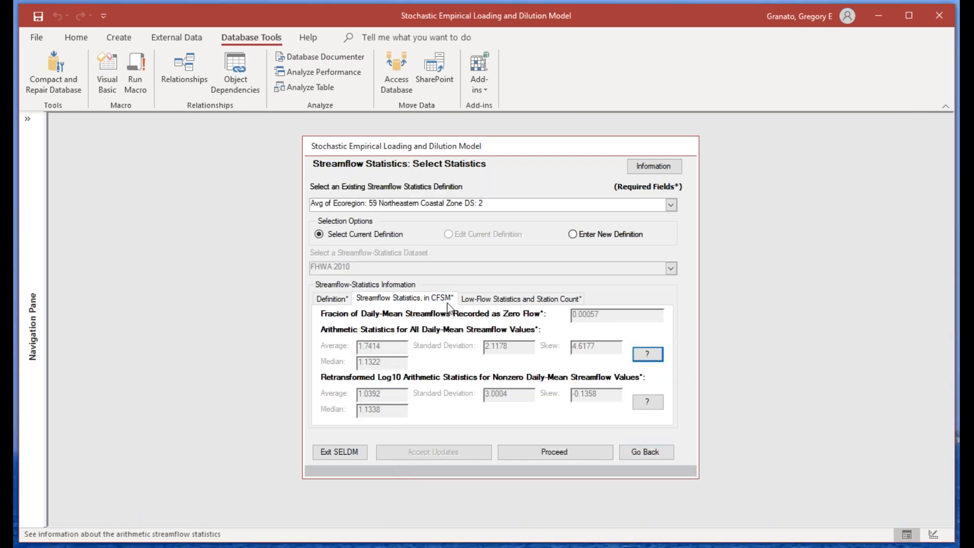
pyautogui.click(318, 299)
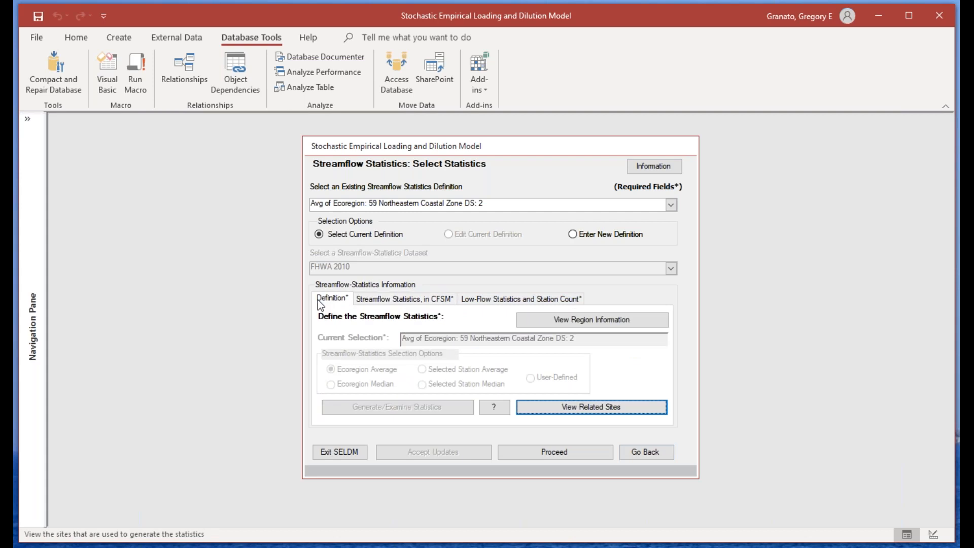
pyautogui.click(586, 407)
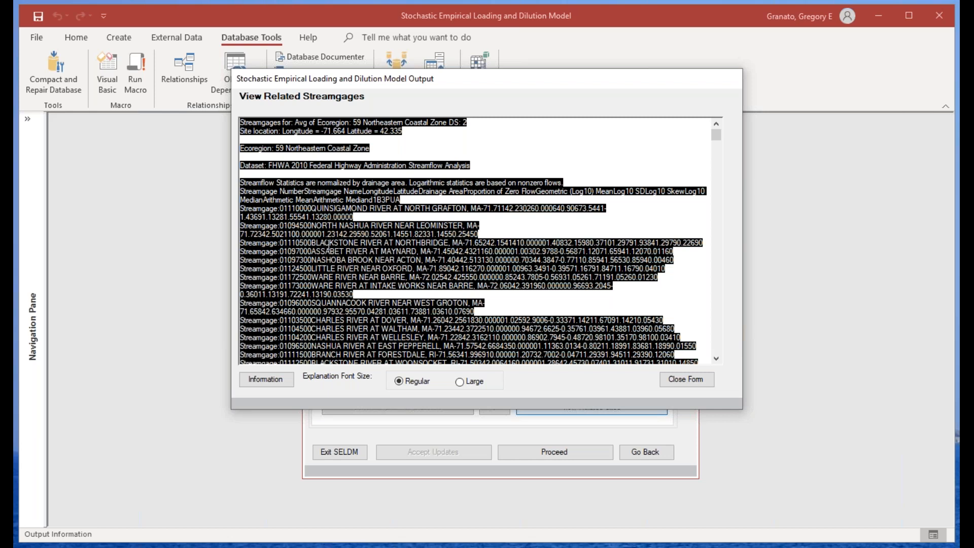
pyautogui.click(341, 258)
pyautogui.click(687, 379)
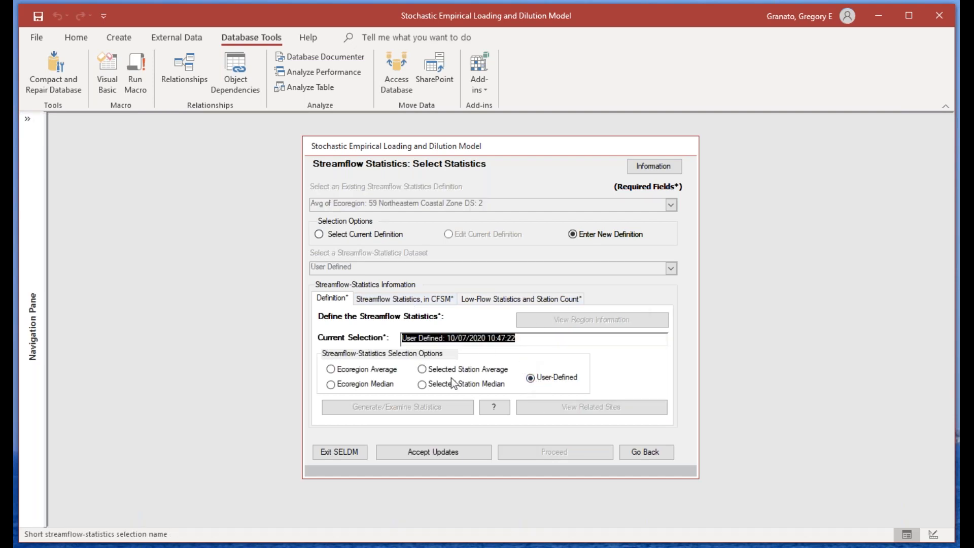
# Step: Base the new streamflow definition on a selected station average from the FHWA 2010 dataset and open its streamgage list
pyautogui.click(422, 369)
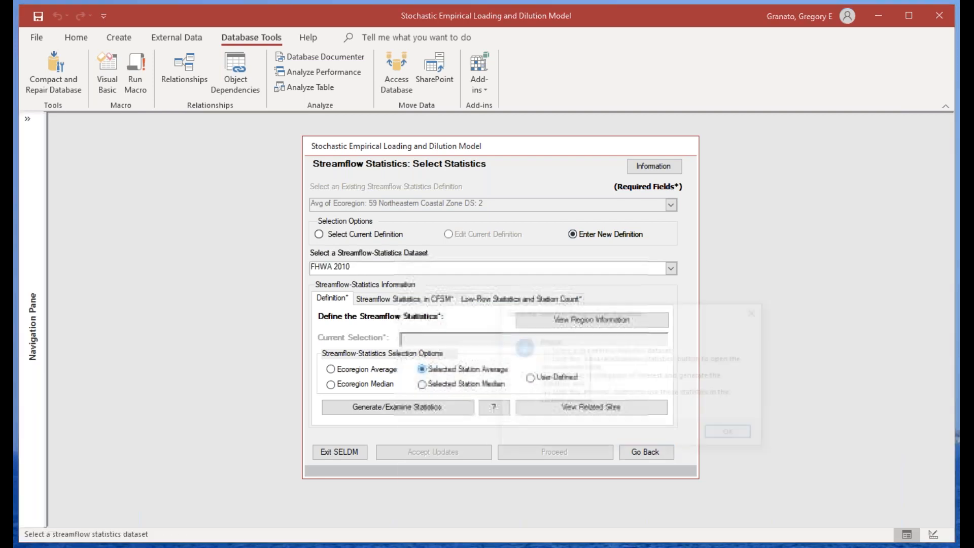
pyautogui.click(733, 434)
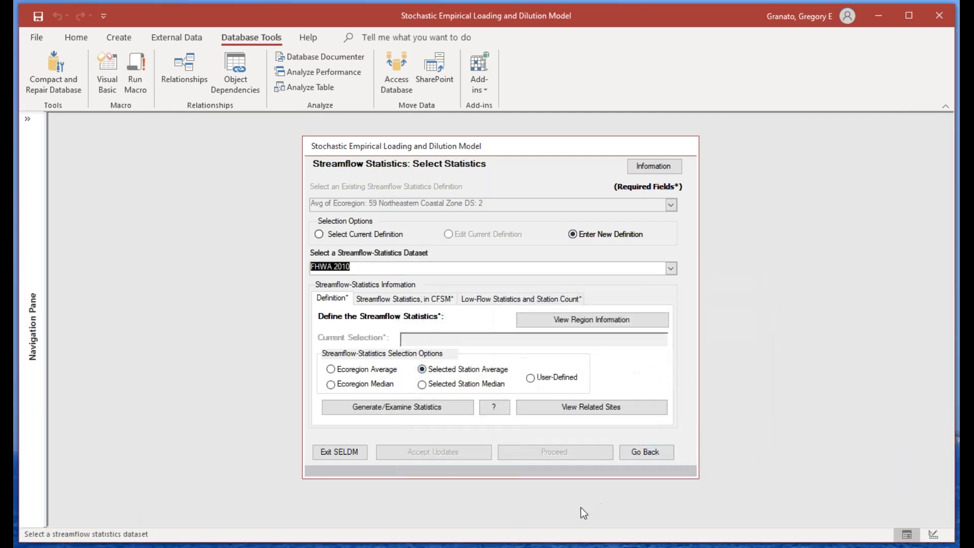
pyautogui.click(415, 407)
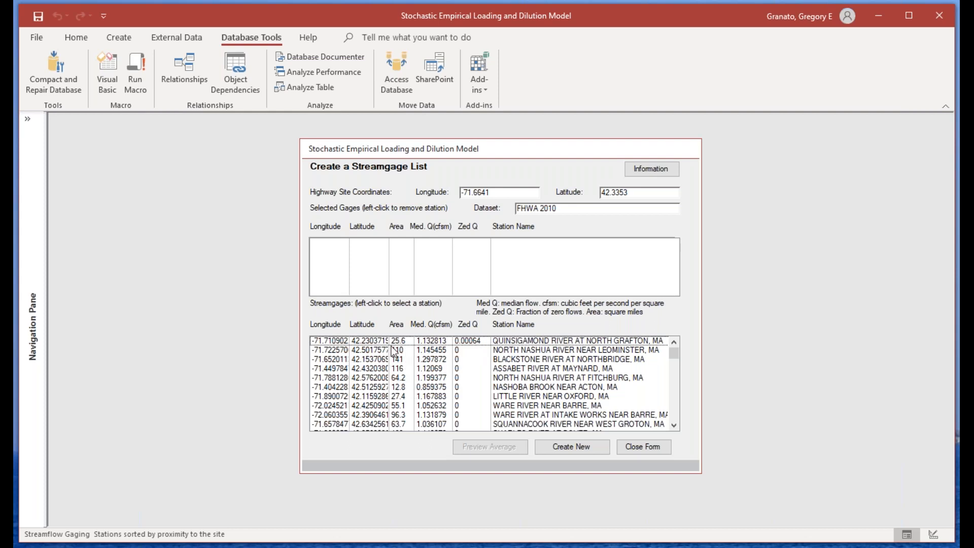
# Step: Include the gages Quinsigamond River at North Grafton, Nashoba Brook near Acton, and Little River near Oxford in the analysis
pyautogui.click(325, 342)
pyautogui.click(664, 481)
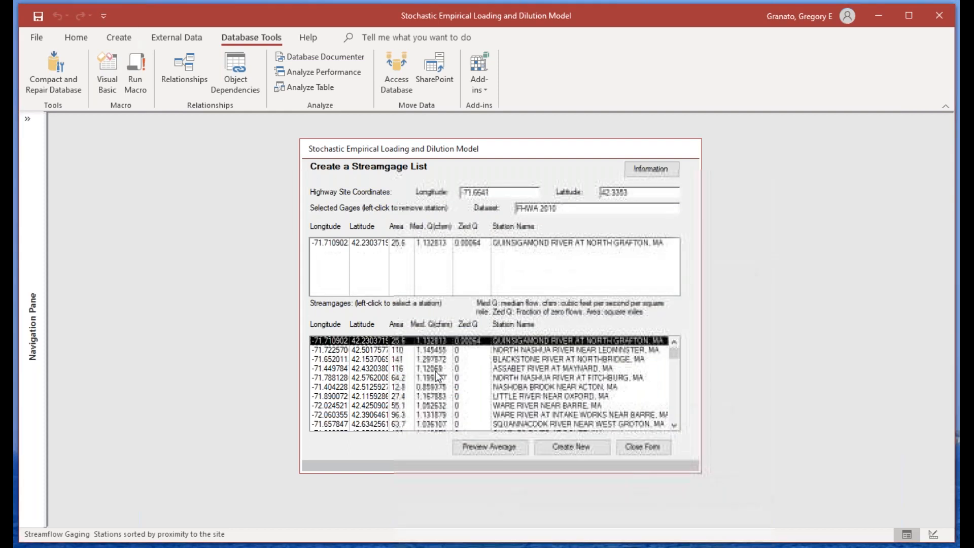
pyautogui.click(354, 387)
pyautogui.press('Return')
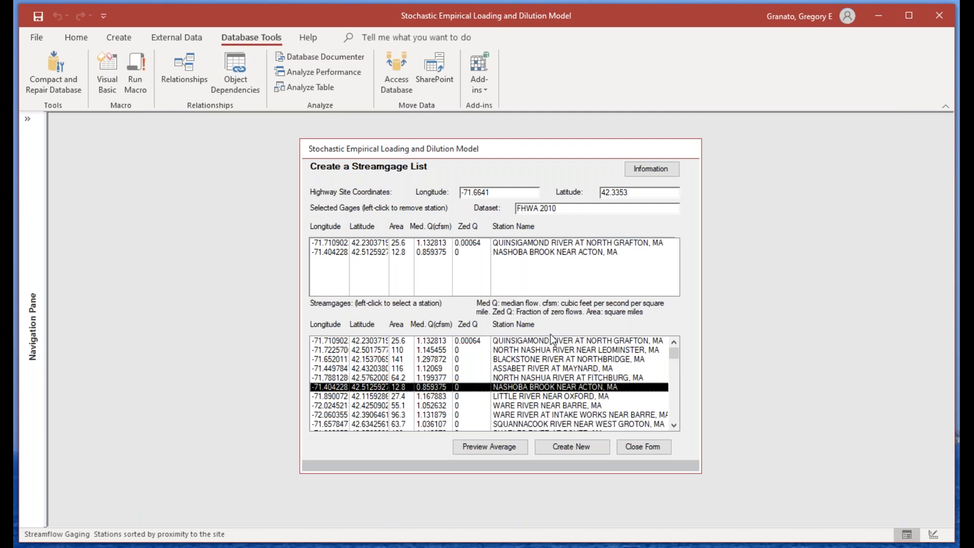
pyautogui.click(550, 394)
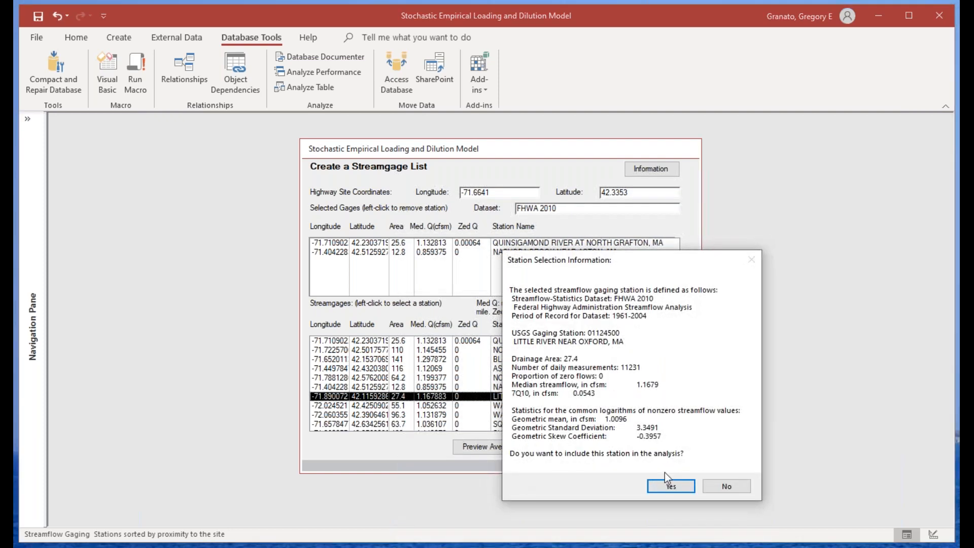
pyautogui.click(671, 487)
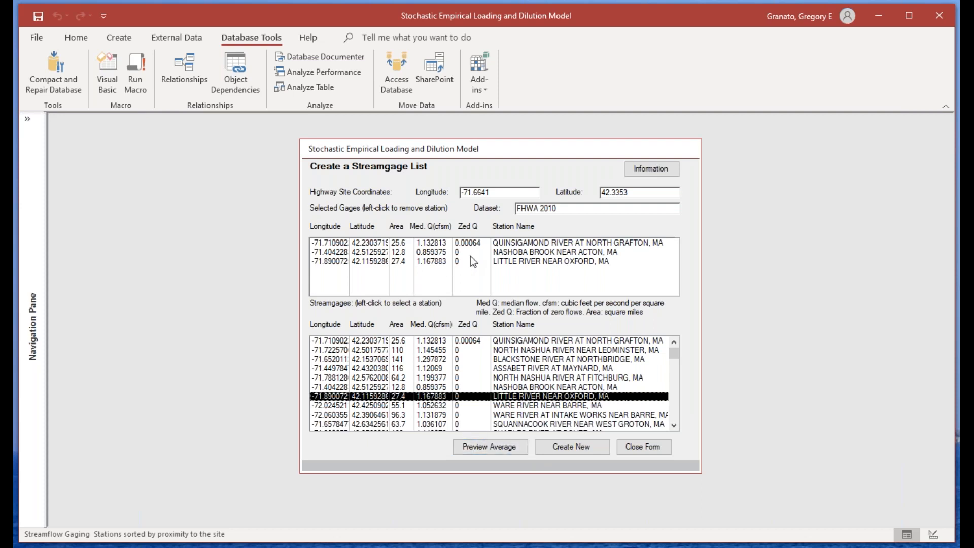
# Step: Preview the average of the selected gages and save it as a new definition named "FHWA 2010: Avg. of 3 smaller stations"
pyautogui.click(504, 448)
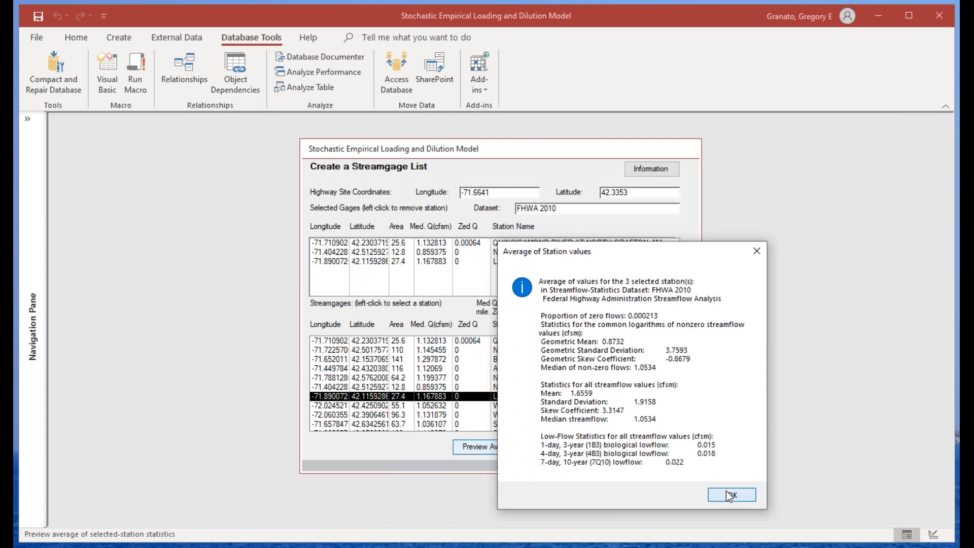
pyautogui.click(726, 494)
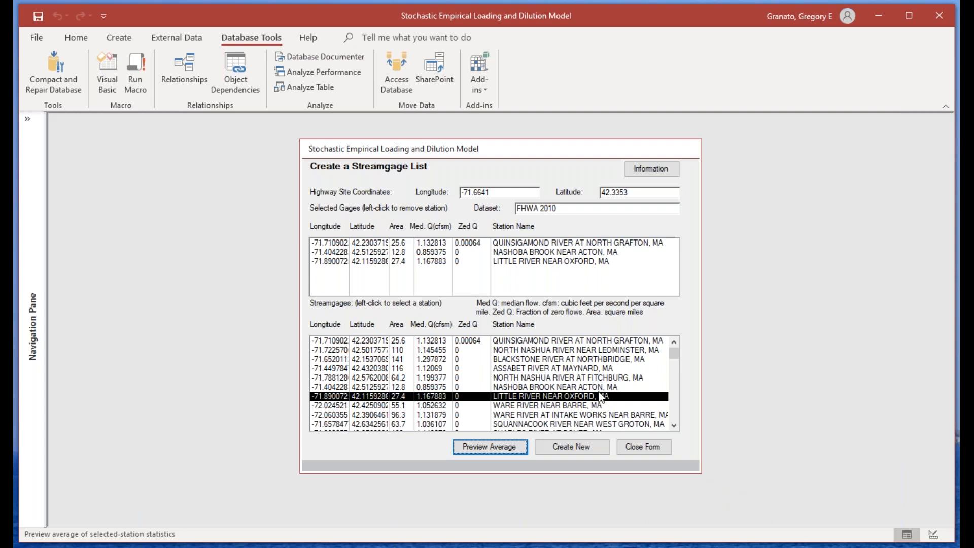
pyautogui.click(559, 446)
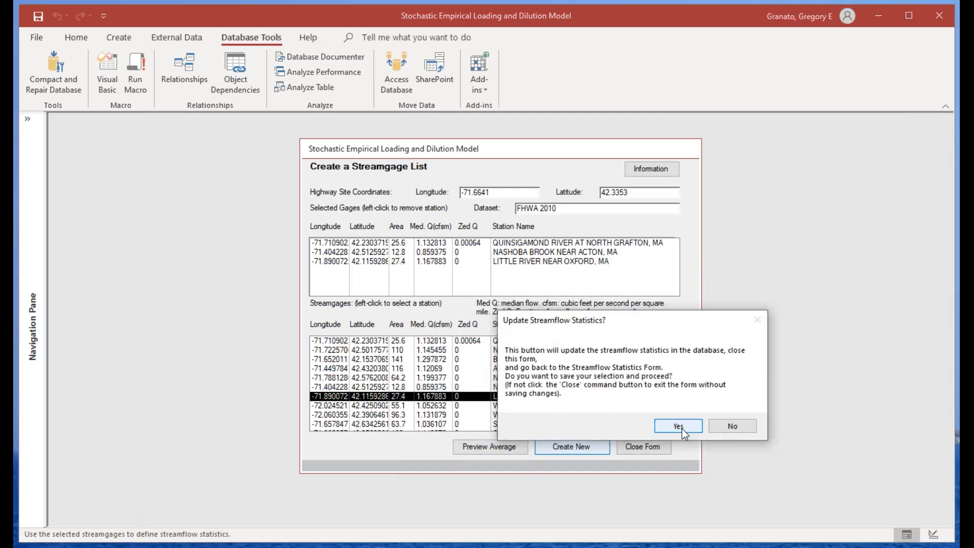
pyautogui.click(681, 428)
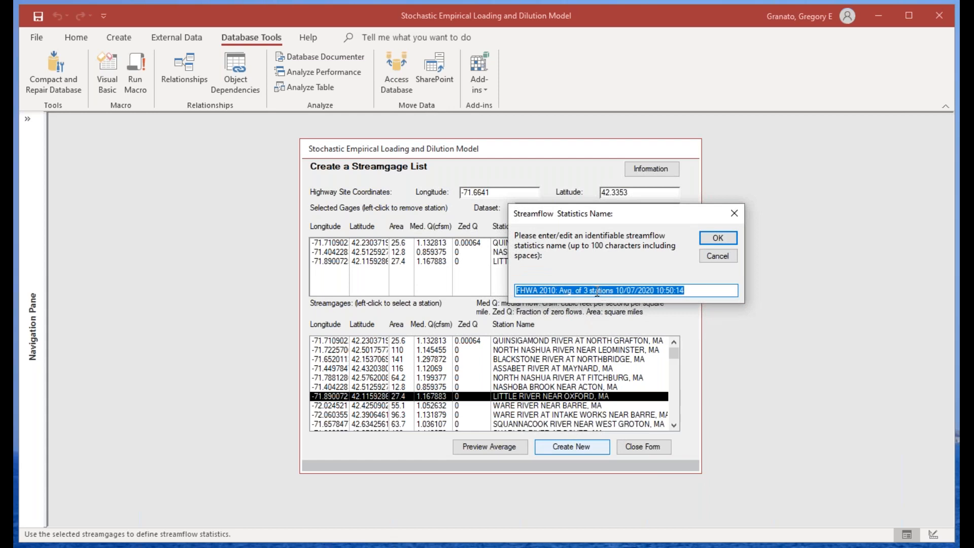
pyautogui.click(591, 291)
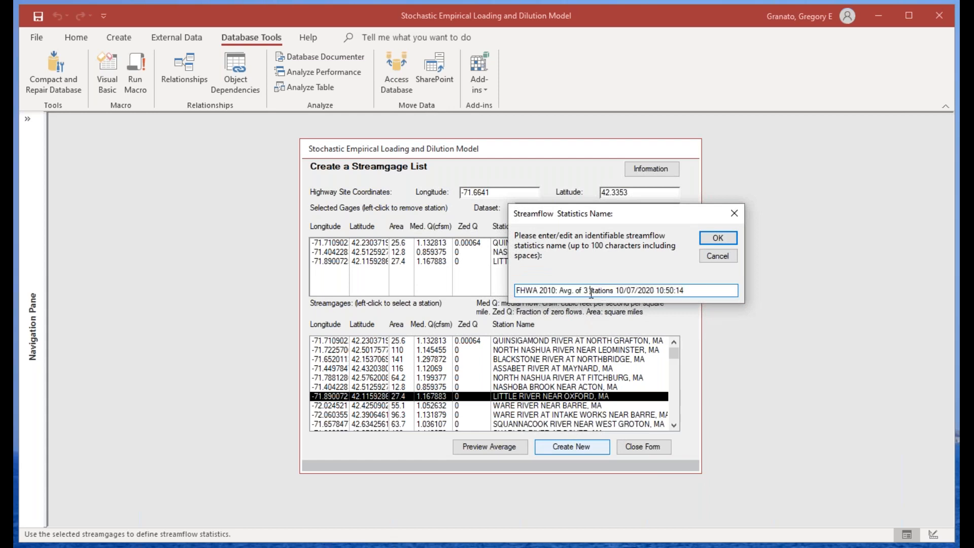
pyautogui.write('smaller')
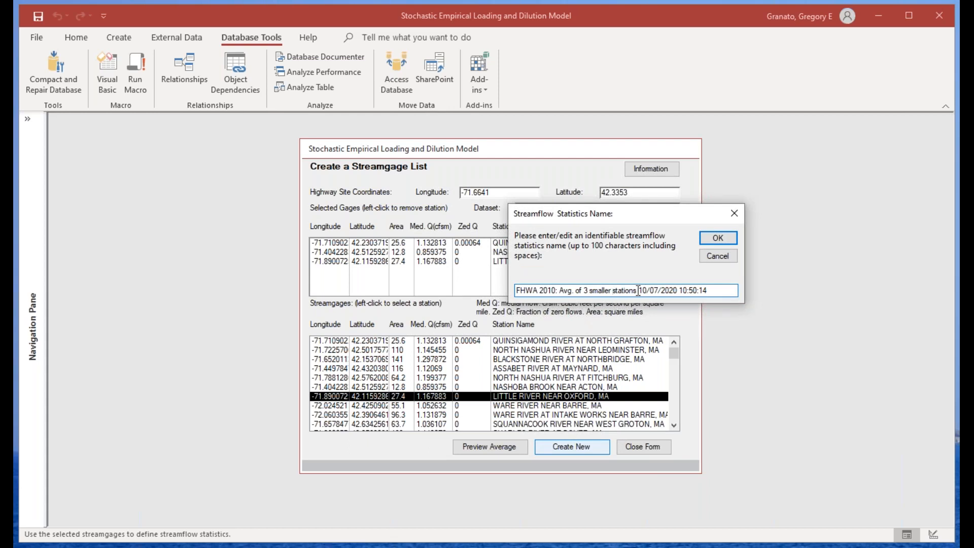
pyautogui.moveTo(637, 290); pyautogui.dragTo(734, 298)
pyautogui.press('BackSpace')
pyautogui.click(712, 240)
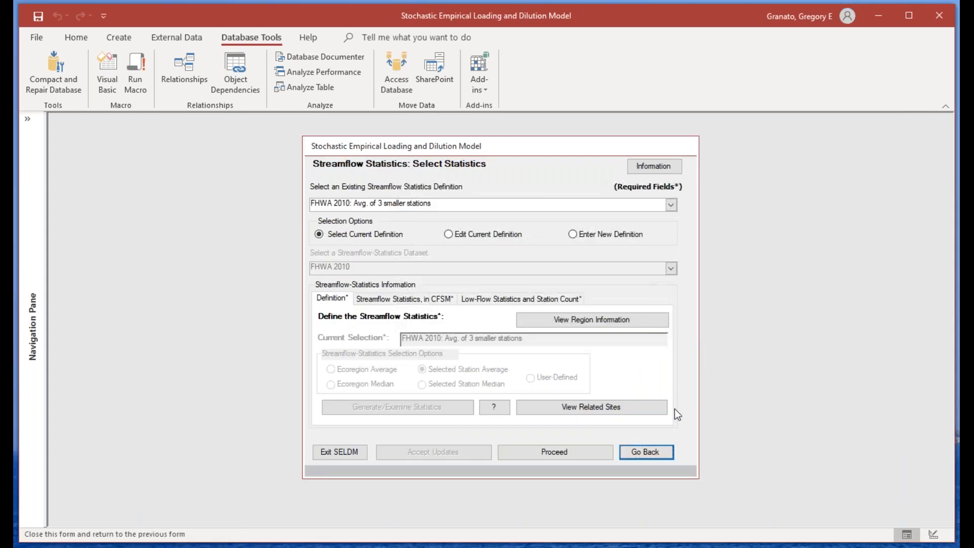
# Step: Select the "FHWA 2010: Avg. of 3 smaller stations" definition and proceed to the volumetric runoff coefficient statistics
pyautogui.click(670, 204)
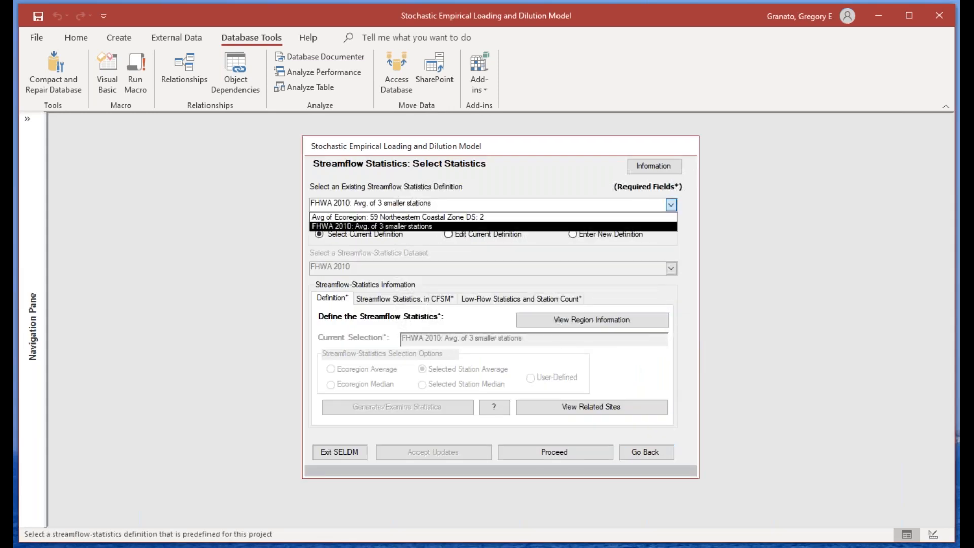
pyautogui.click(330, 225)
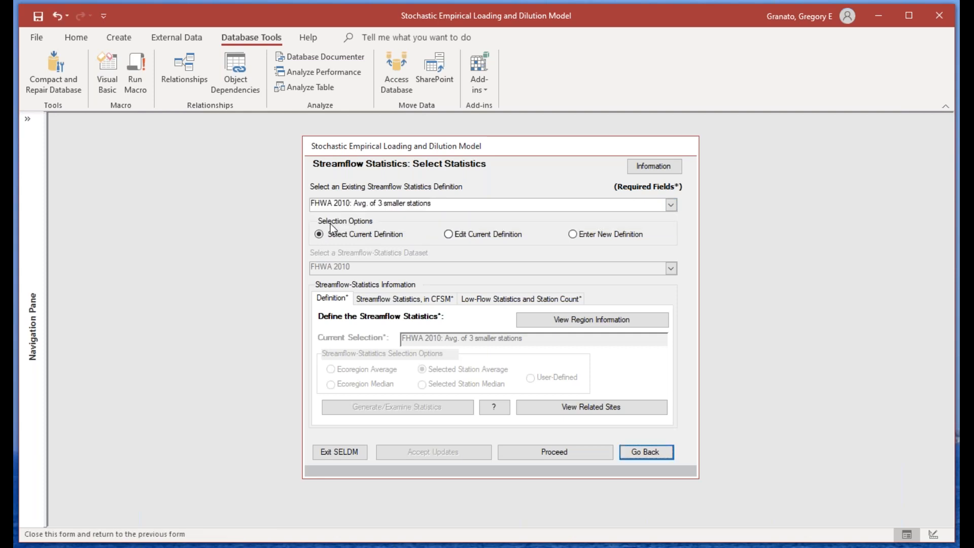
pyautogui.click(434, 202)
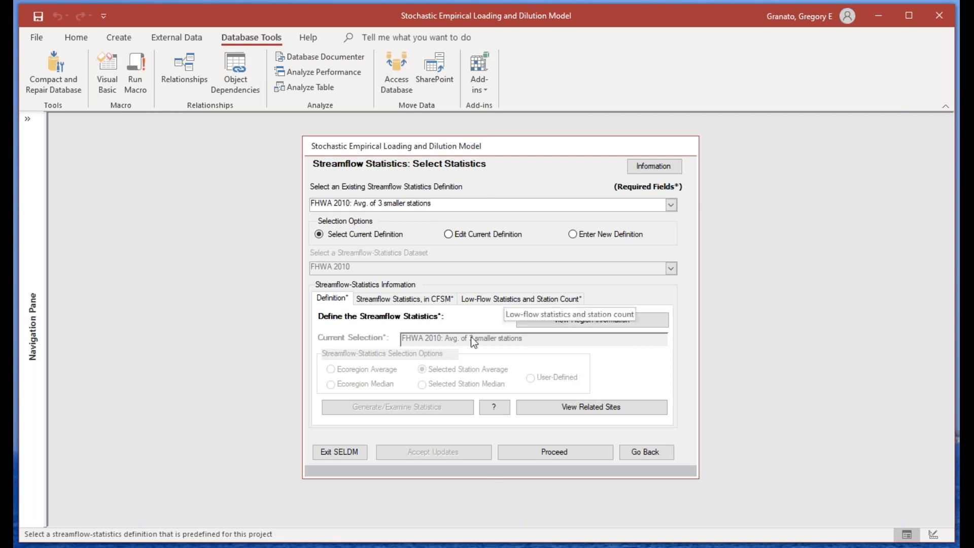
pyautogui.click(538, 450)
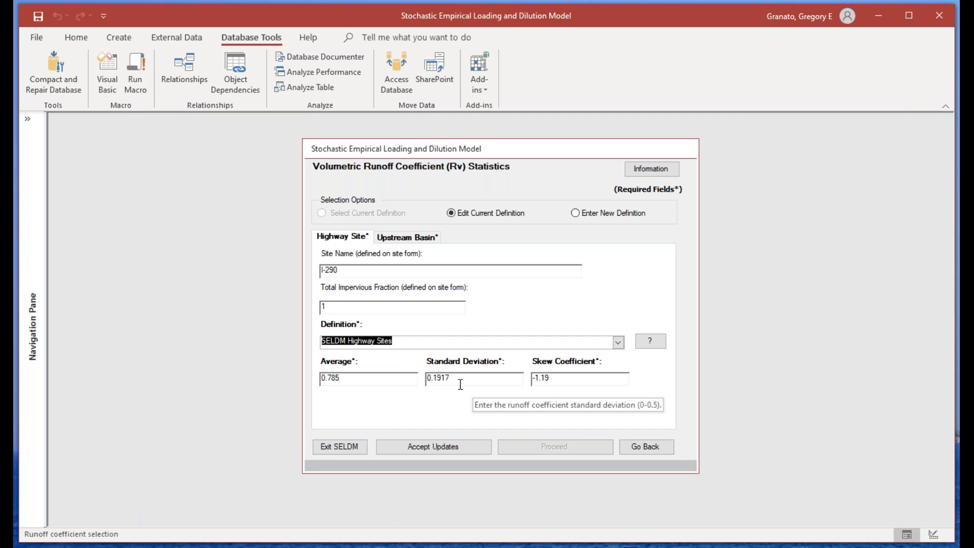
# Step: Check the impervious fractions and runoff coefficient statistics of the highway site and the upstream basin
pyautogui.click(335, 310)
pyautogui.moveTo(335, 310); pyautogui.dragTo(313, 308)
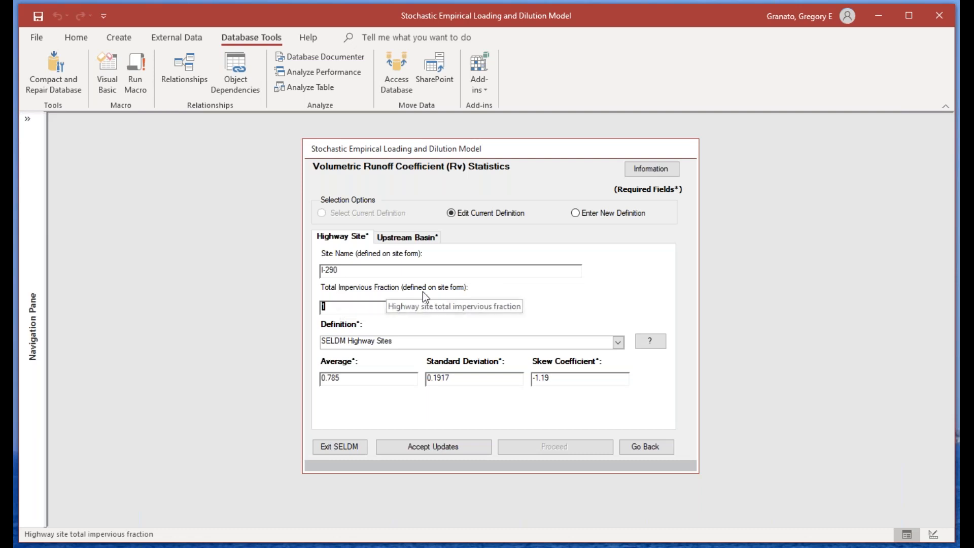
pyautogui.click(410, 239)
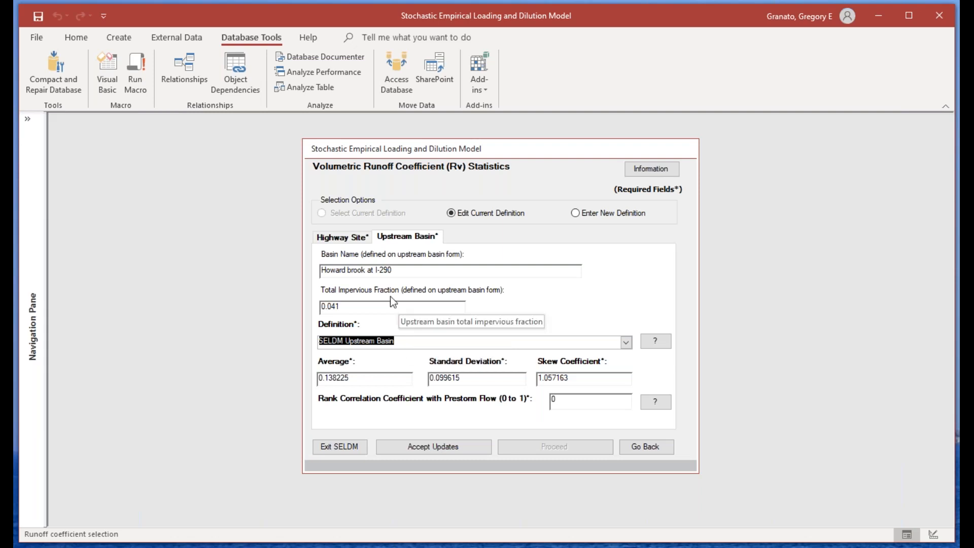
pyautogui.click(333, 239)
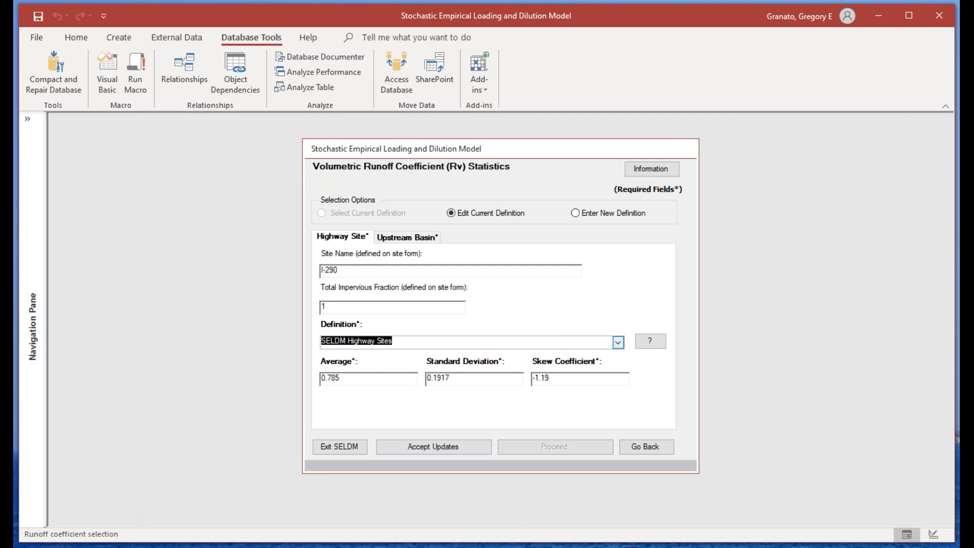
# Step: Choose SELDM Highway Sites as the highway site's runoff coefficient definition and accept its calculated statistics
pyautogui.click(619, 343)
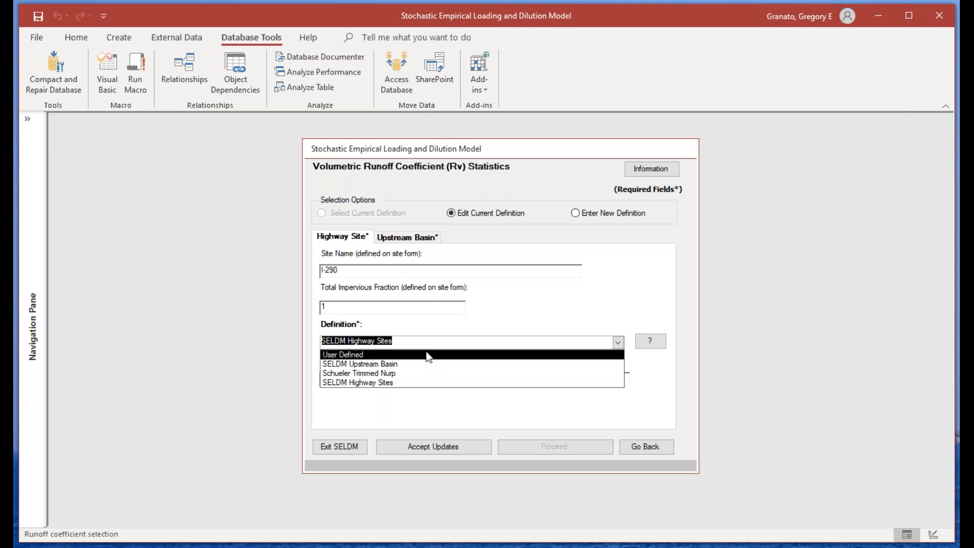
pyautogui.click(402, 384)
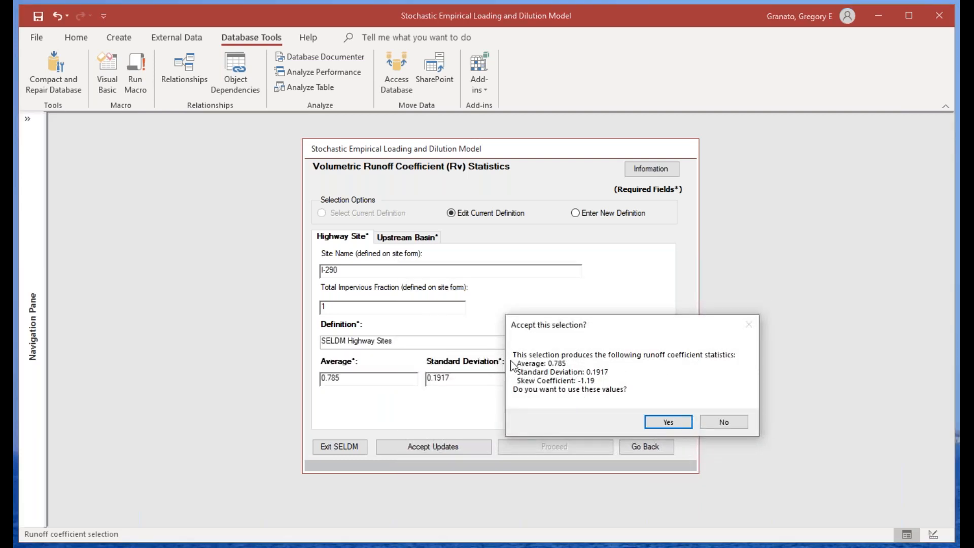
pyautogui.click(669, 423)
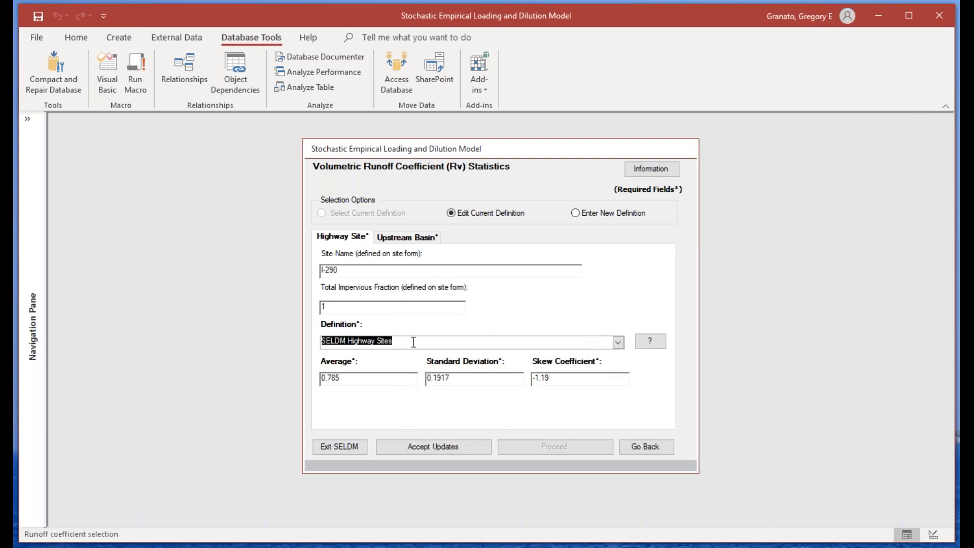
# Step: Read the explanation of the highway site's runoff coefficient equations and close it
pyautogui.click(653, 341)
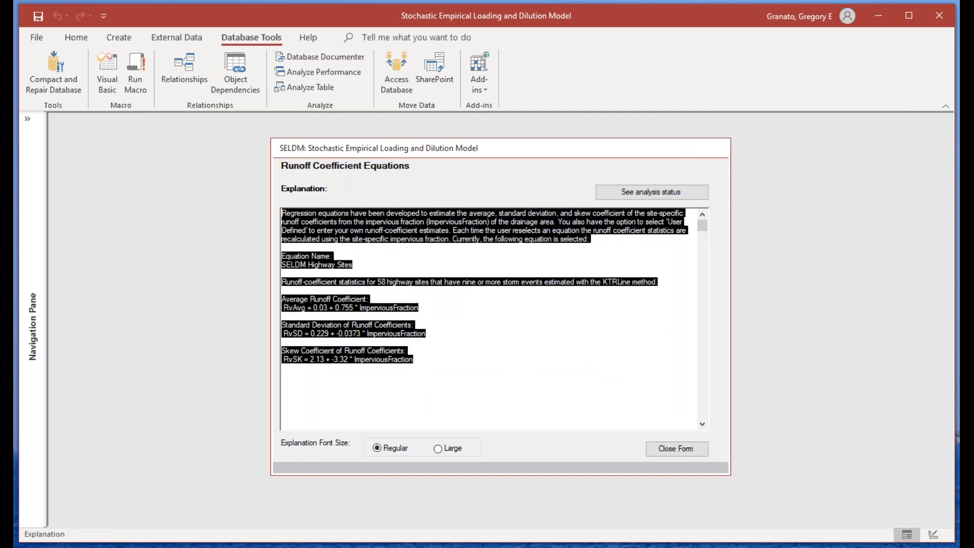
pyautogui.click(444, 300)
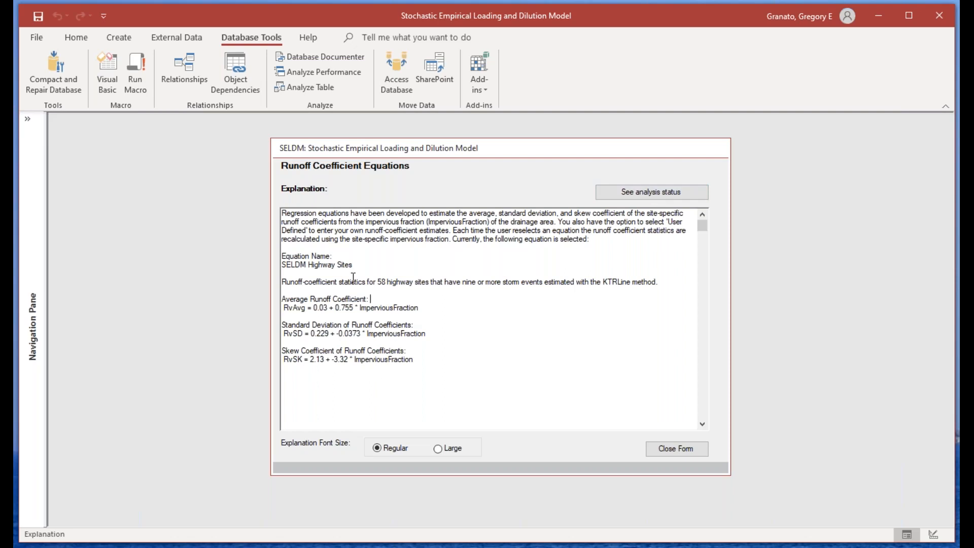
pyautogui.click(688, 452)
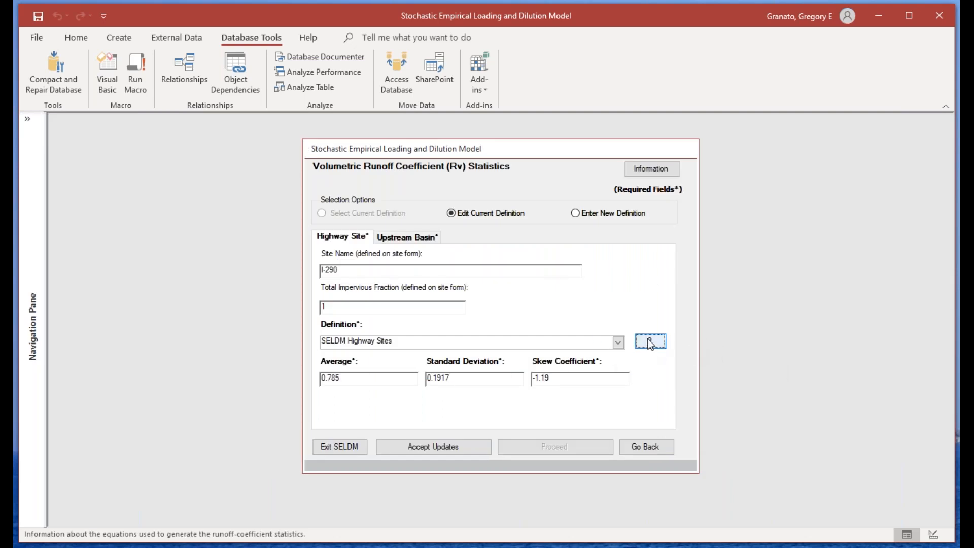
# Step: Read the explanation of the upstream basin's rank correlation coefficient with prestorm flow and close it
pyautogui.click(405, 237)
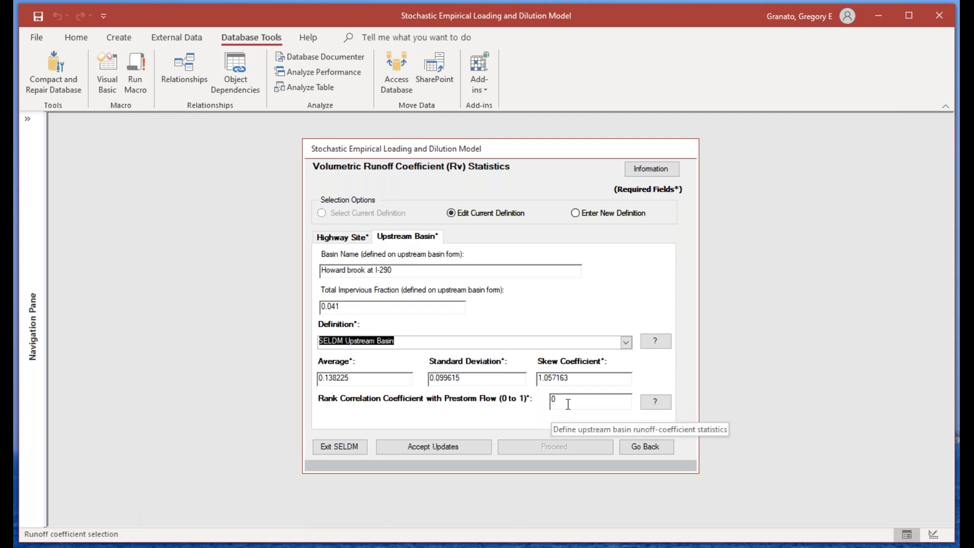
pyautogui.click(553, 400)
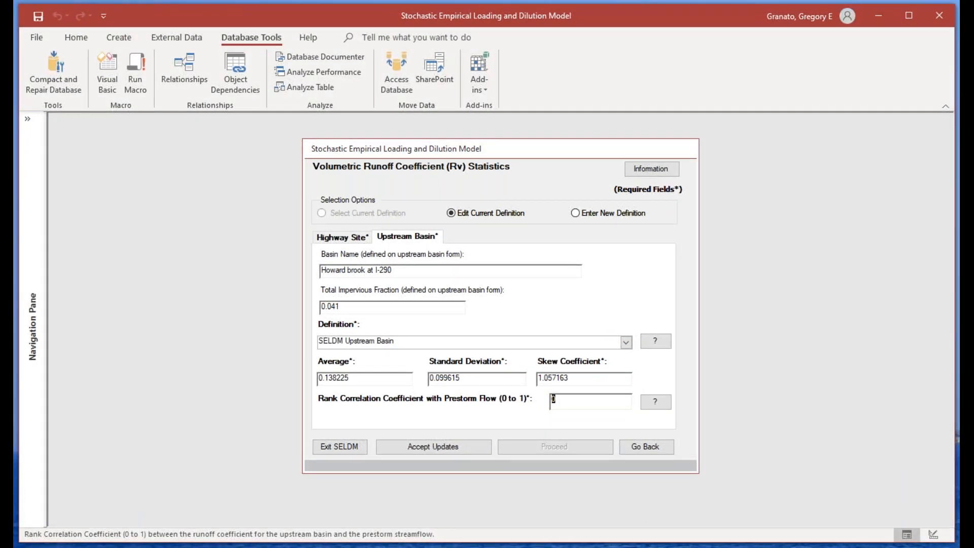
pyautogui.click(655, 401)
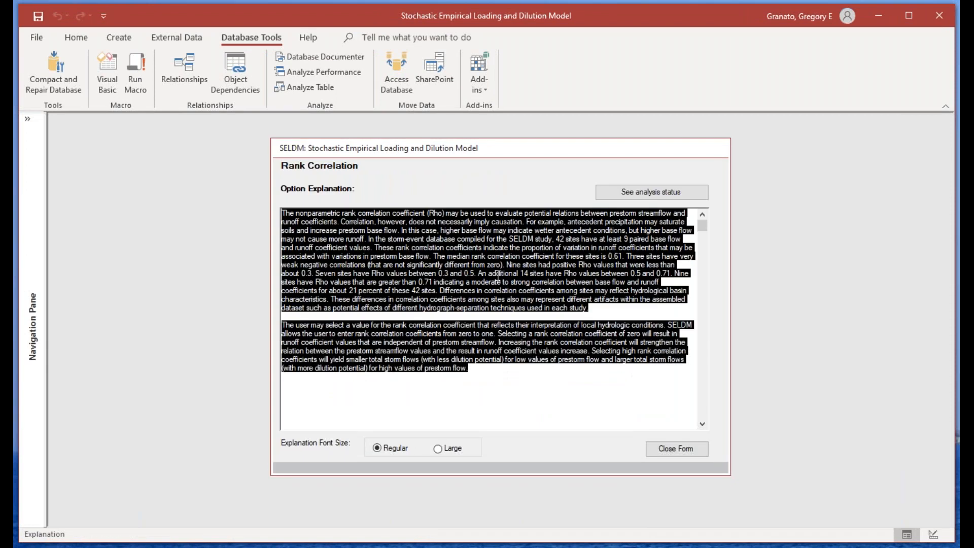
pyautogui.click(420, 289)
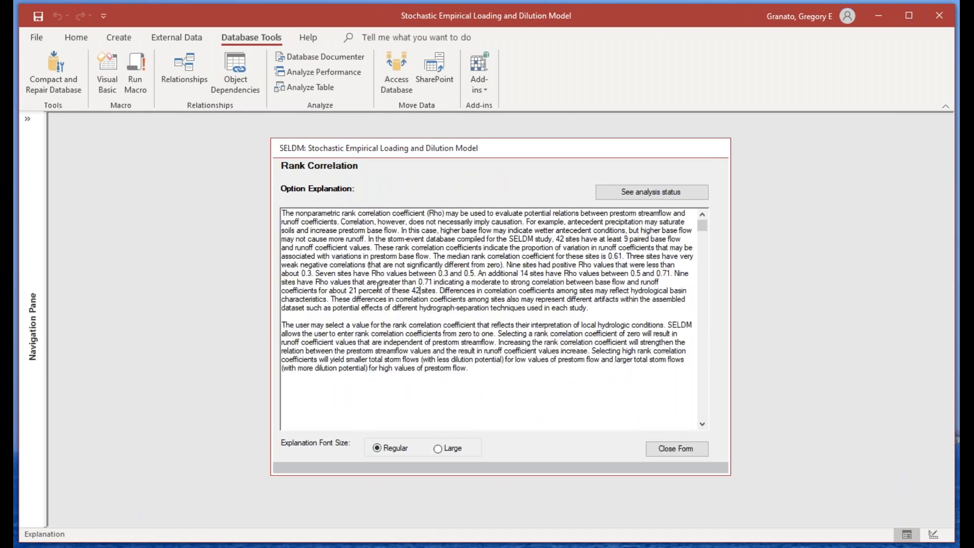
pyautogui.click(696, 455)
# Step: Set the upstream basin's rank correlation coefficient with prestorm flow to 0.7
pyautogui.click(564, 398)
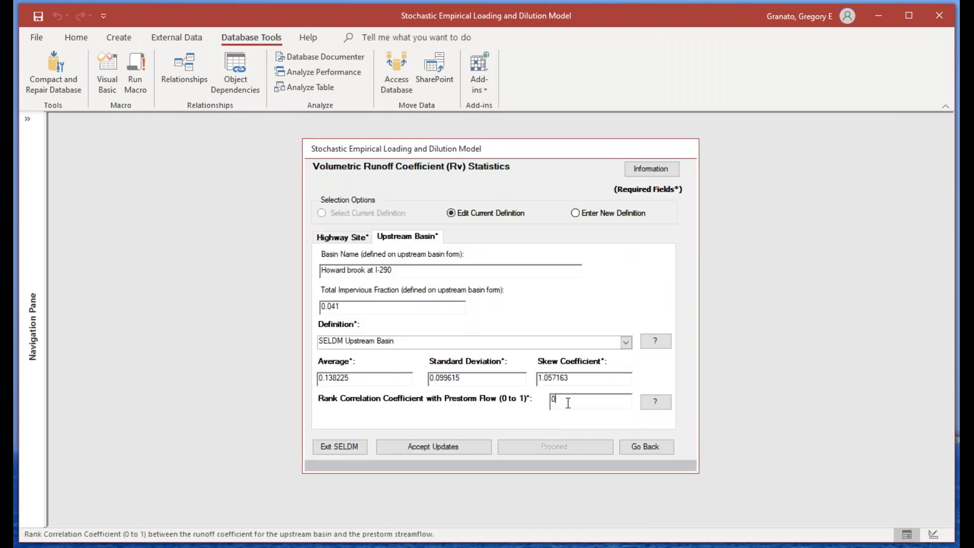
pyautogui.write('.7')
pyautogui.click(615, 376)
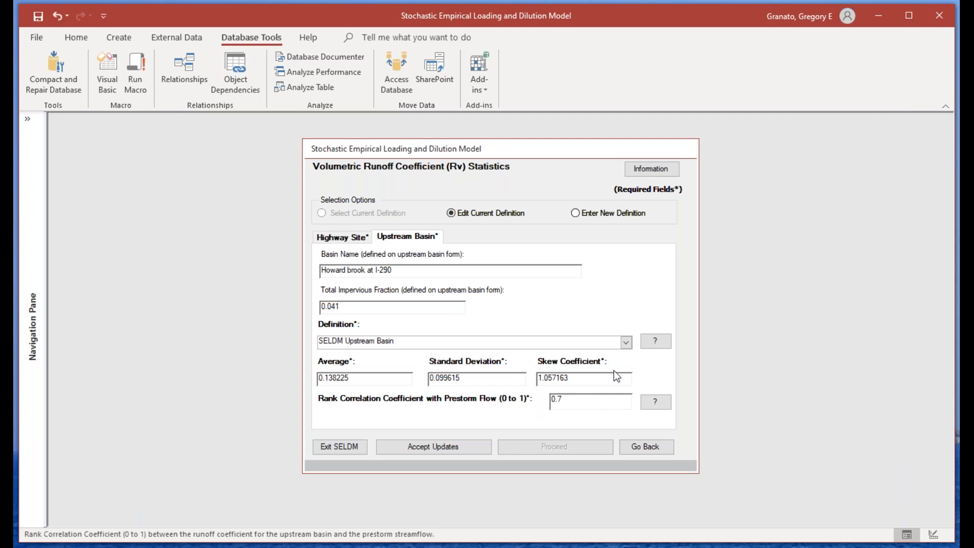
# Step: Accept the updated runoff coefficient statistics and proceed to the water-quality constituent selection
pyautogui.click(346, 236)
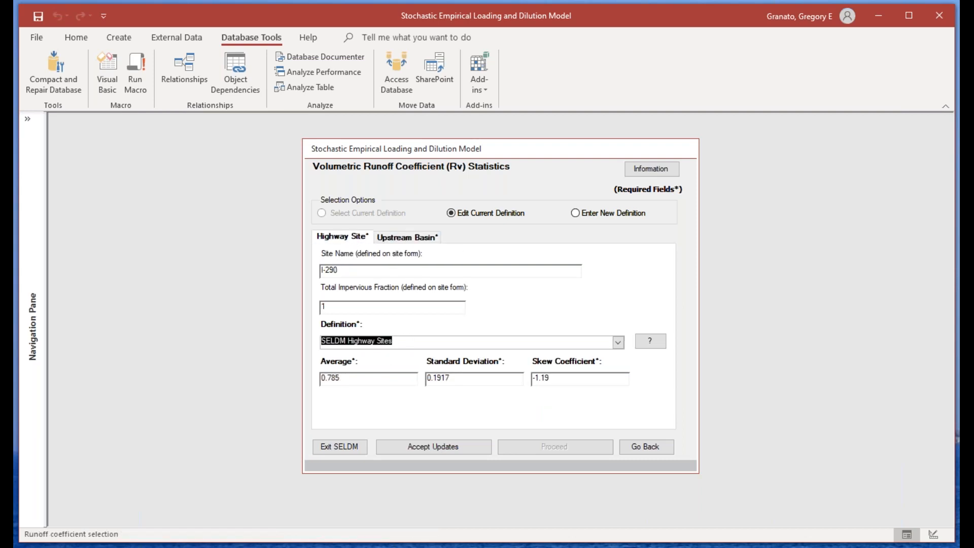
pyautogui.click(405, 452)
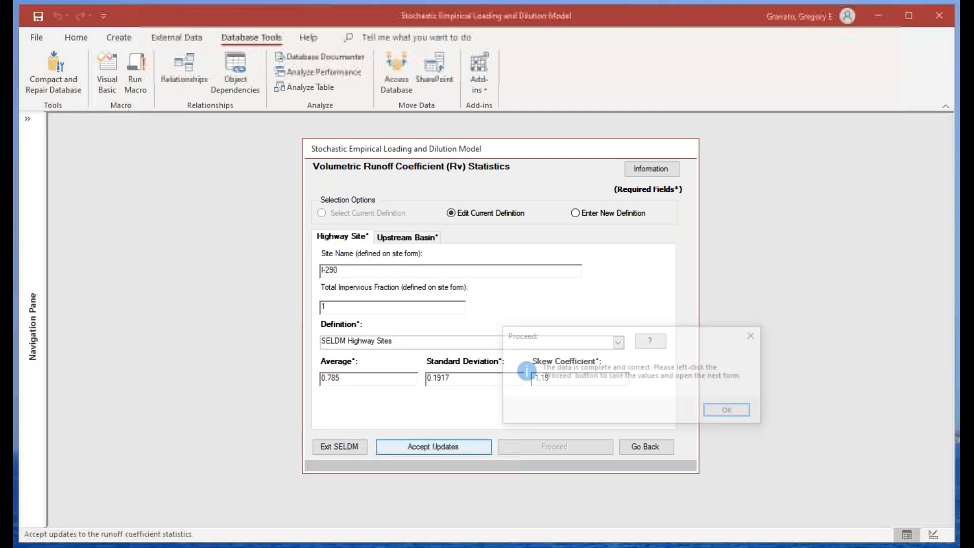
pyautogui.click(744, 410)
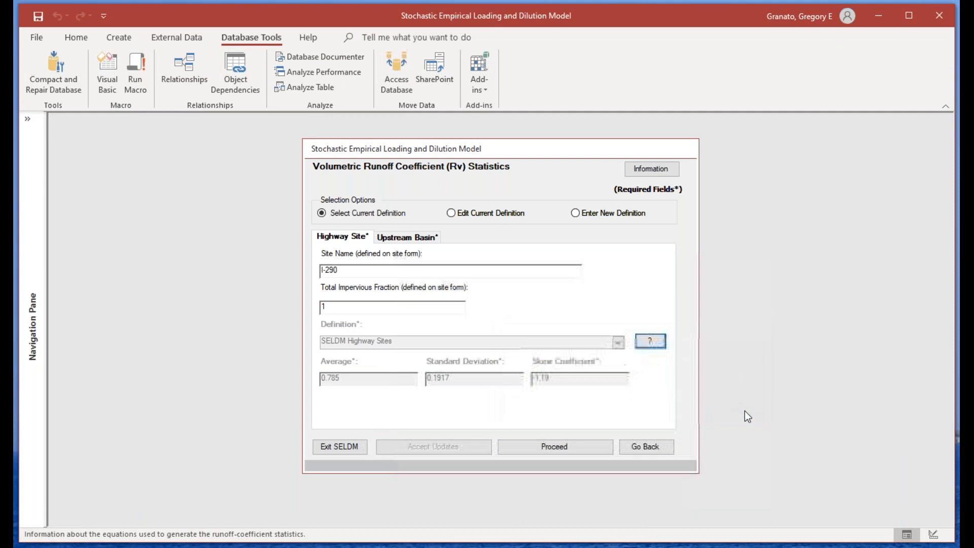
pyautogui.click(576, 448)
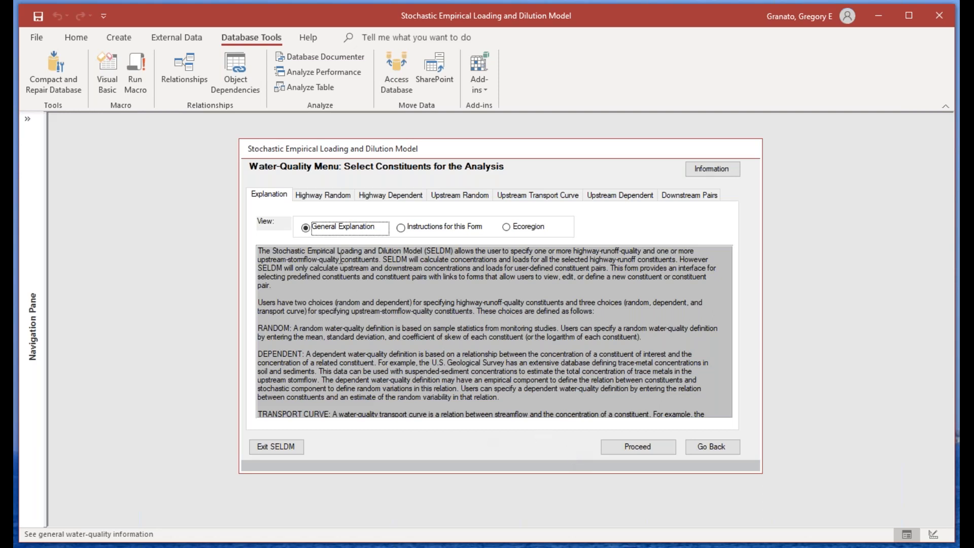
# Step: Read the water-quality form's general explanation and instructions, and check the site's ecoregion
pyautogui.click(260, 252)
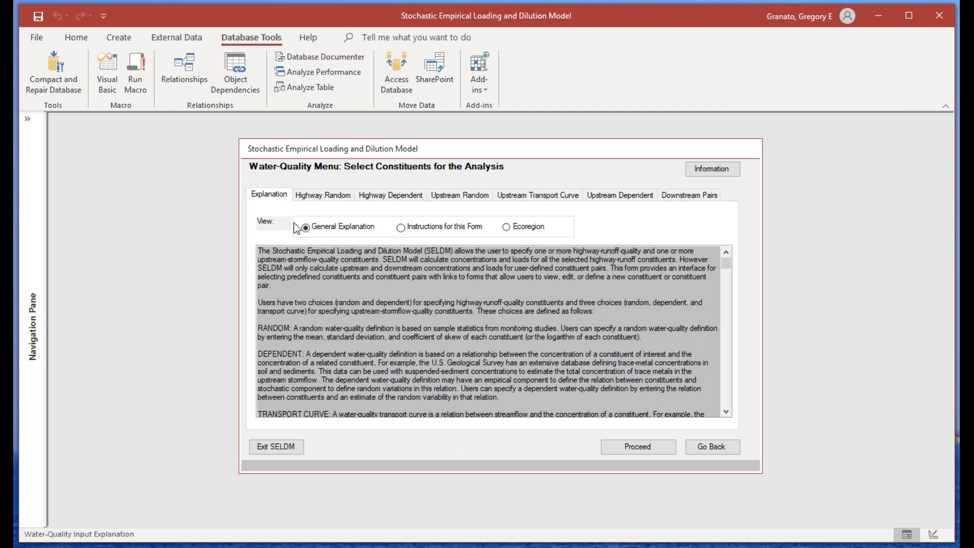
pyautogui.click(400, 228)
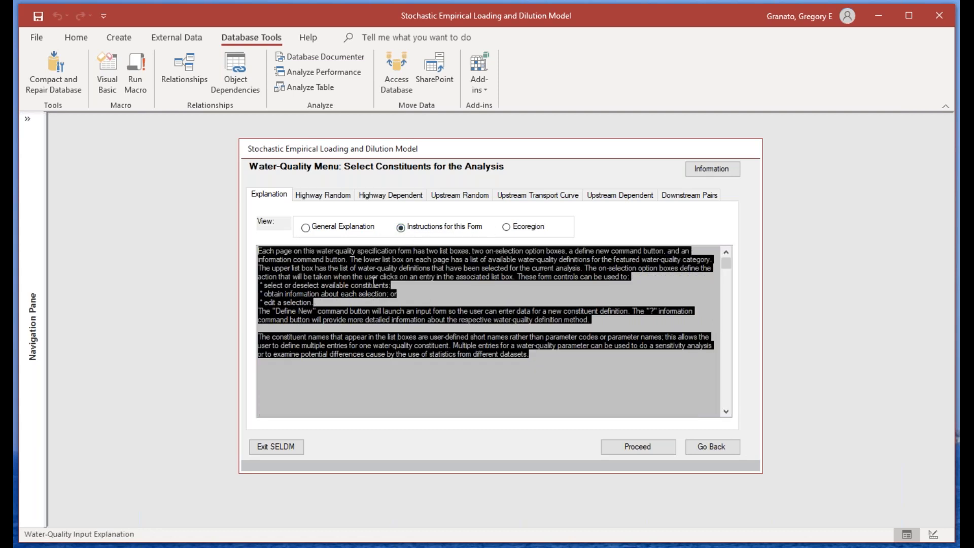
pyautogui.click(375, 283)
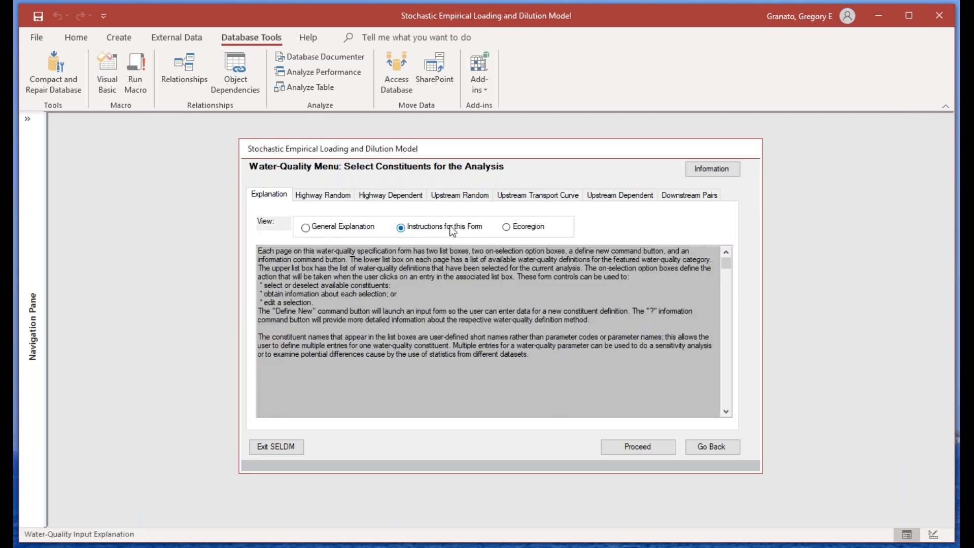
pyautogui.click(505, 227)
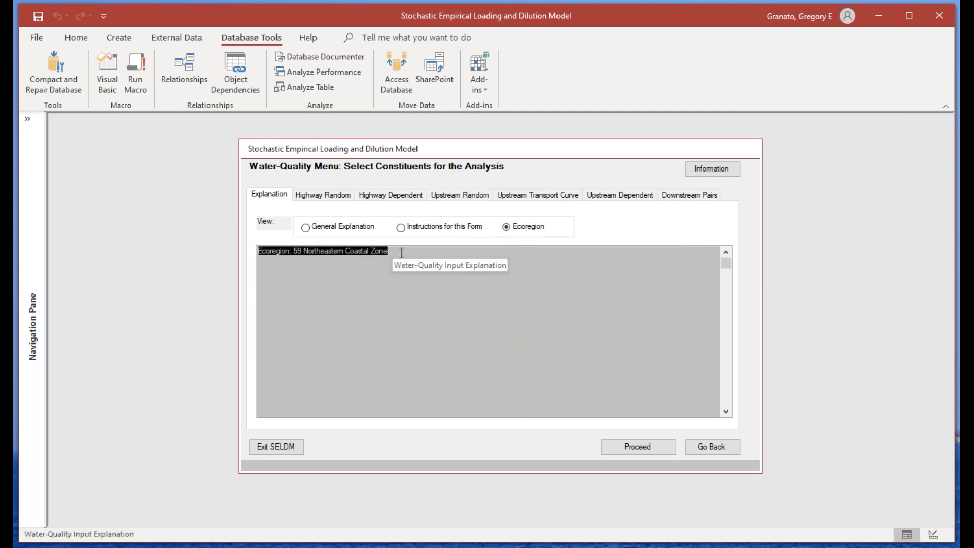
pyautogui.click(305, 228)
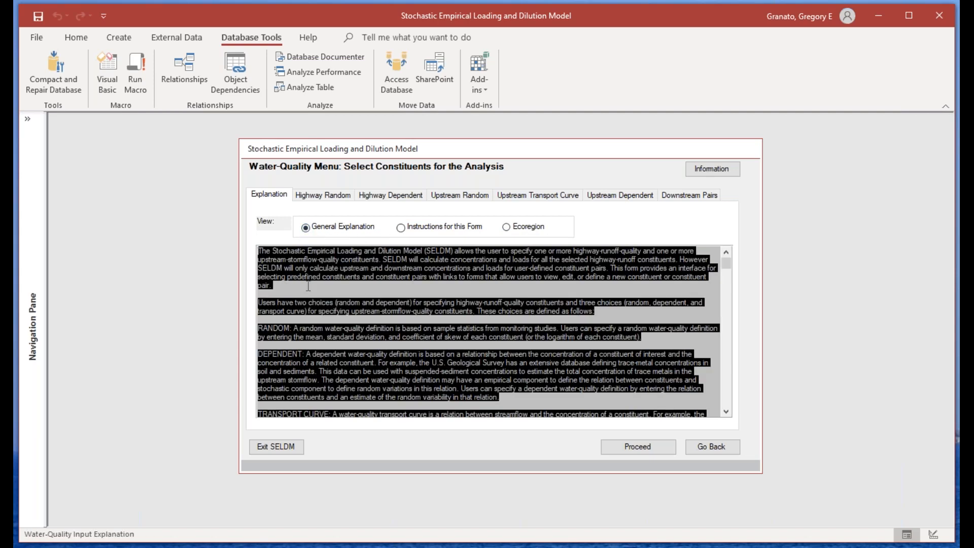
# Step: Examine the available constituents for the highway random and dependent definitions and the upstream random, dependent and transport curve definitions
pyautogui.click(321, 197)
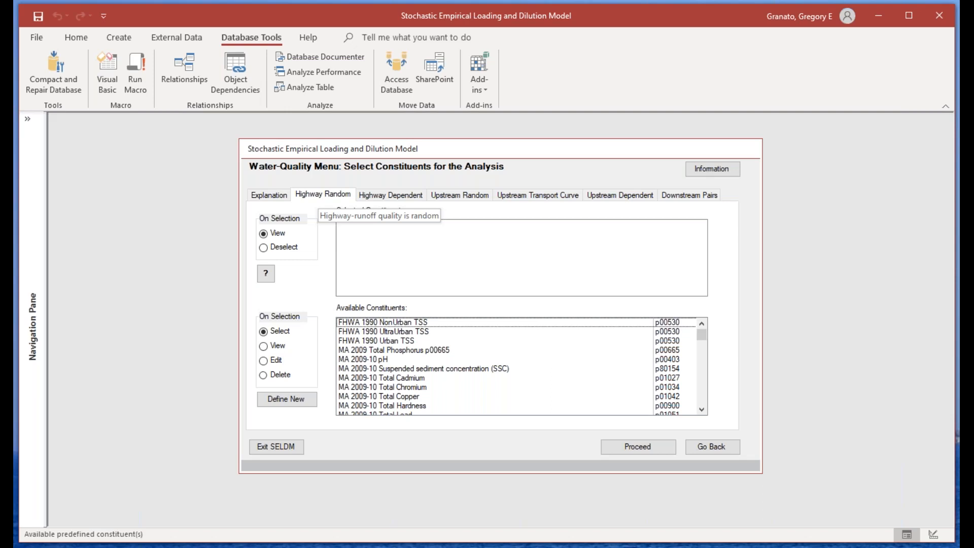
pyautogui.click(378, 197)
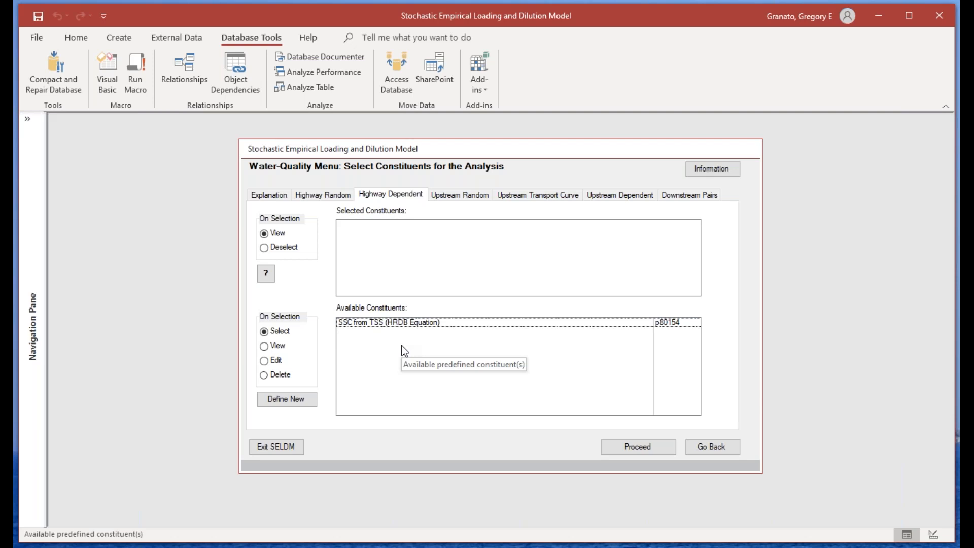
pyautogui.click(459, 195)
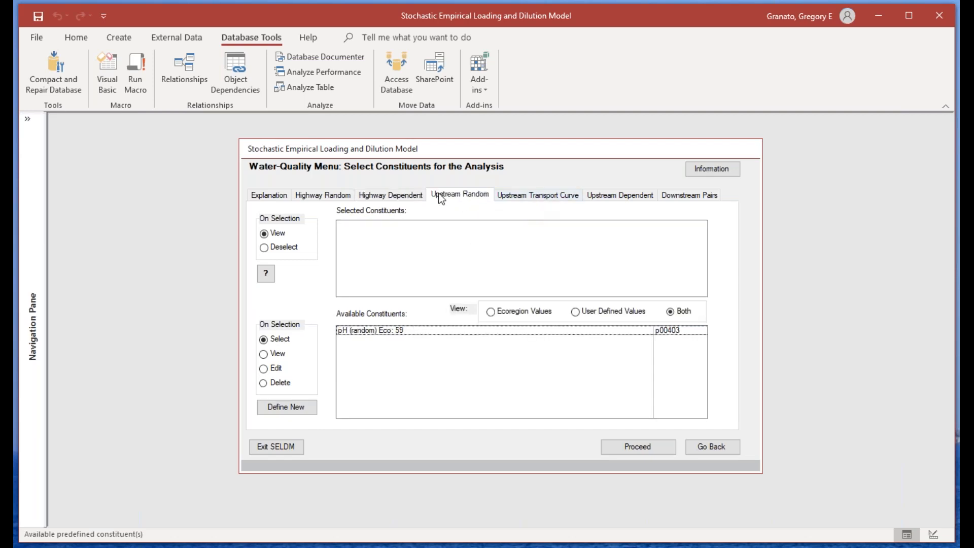
pyautogui.click(622, 197)
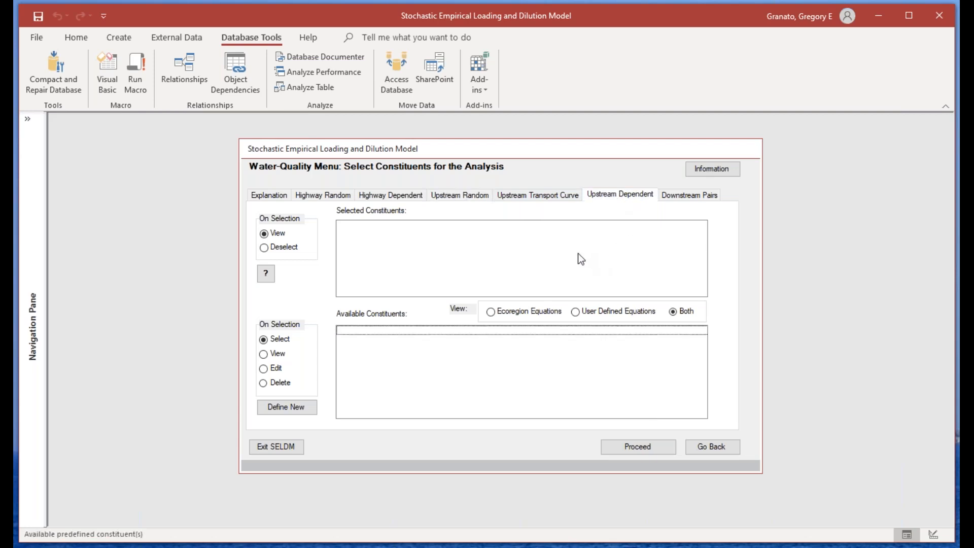
pyautogui.click(461, 197)
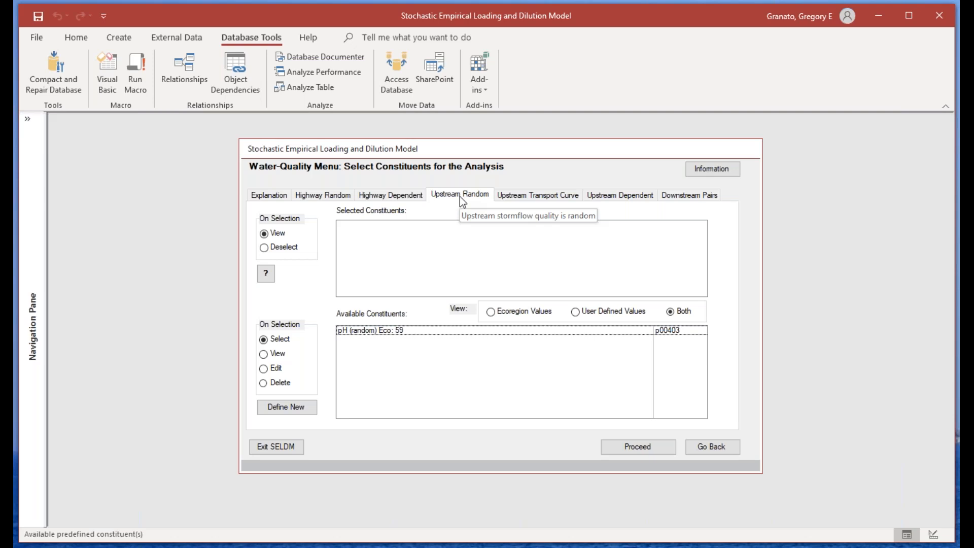
pyautogui.click(520, 197)
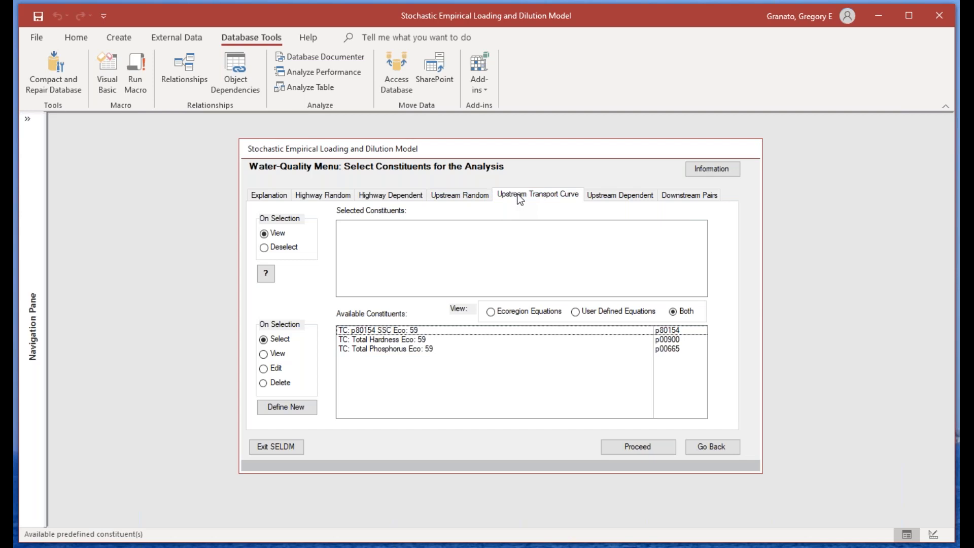
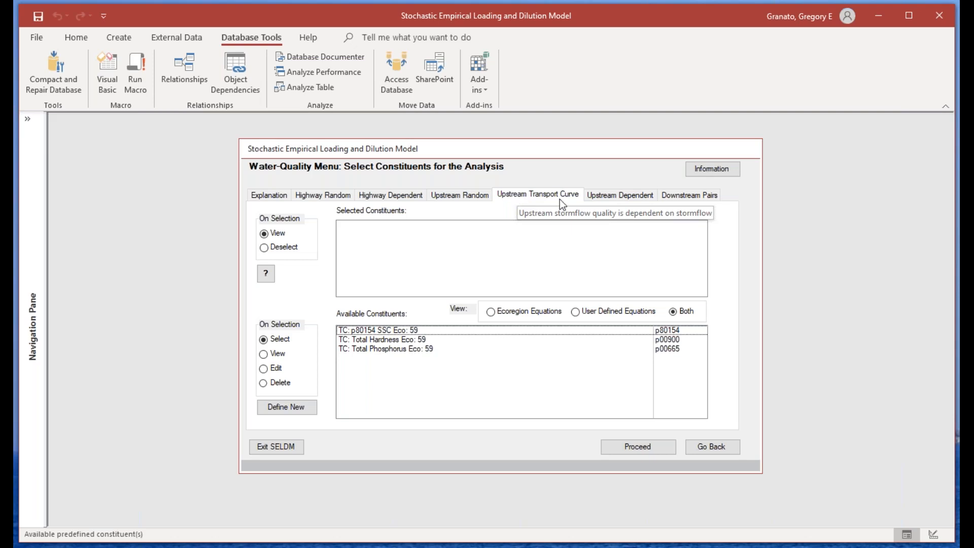
# Step: Add the MA 2009 Total Phosphorus p00665 highway random definition to the analysis
pyautogui.click(607, 196)
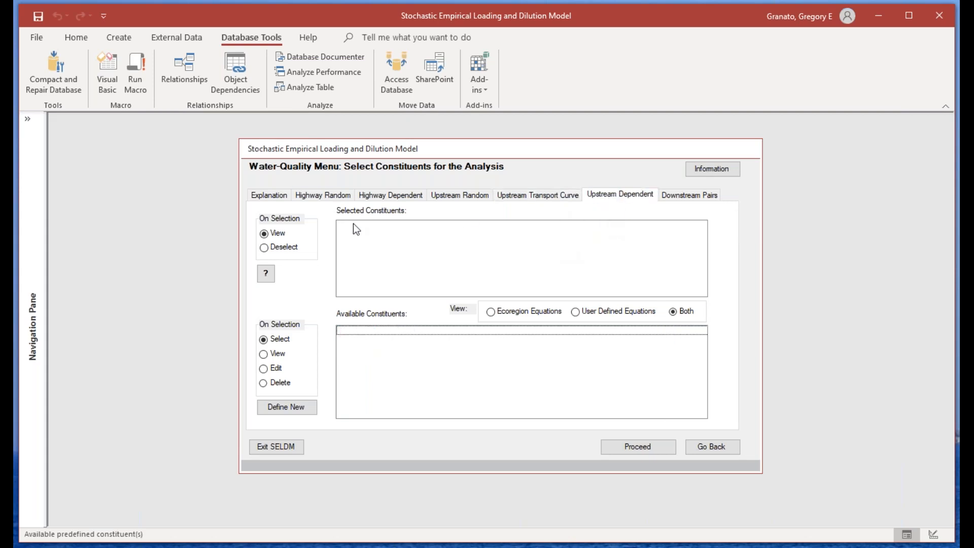
pyautogui.click(327, 196)
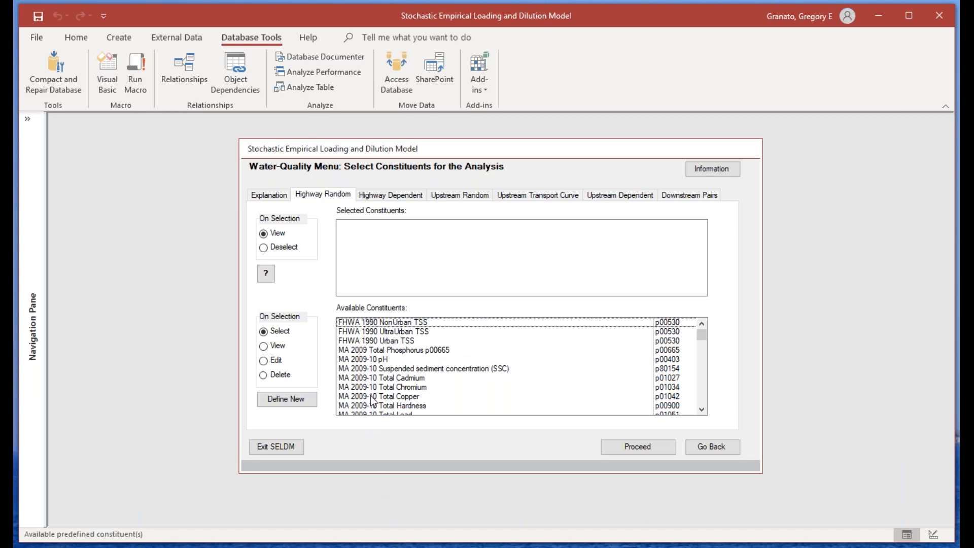
pyautogui.doubleClick(417, 350)
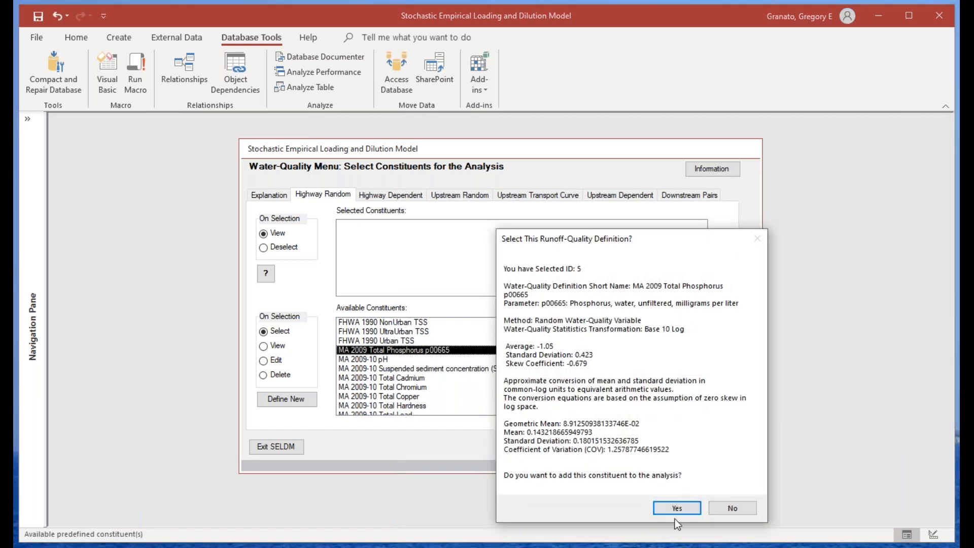
pyautogui.click(677, 508)
# Step: Add the TC: Total Phosphorus Eco: 59 upstream transport curve definition to the analysis
pyautogui.click(552, 200)
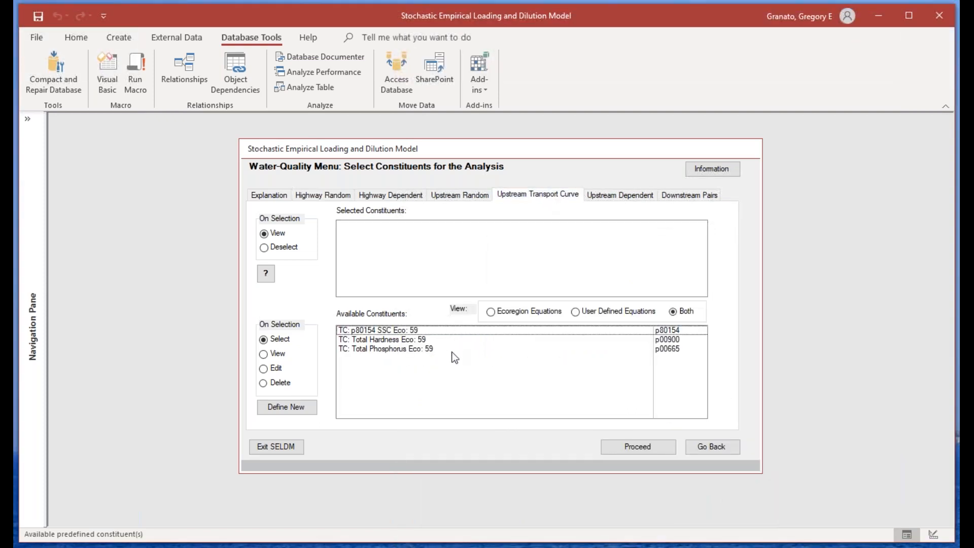
pyautogui.click(378, 349)
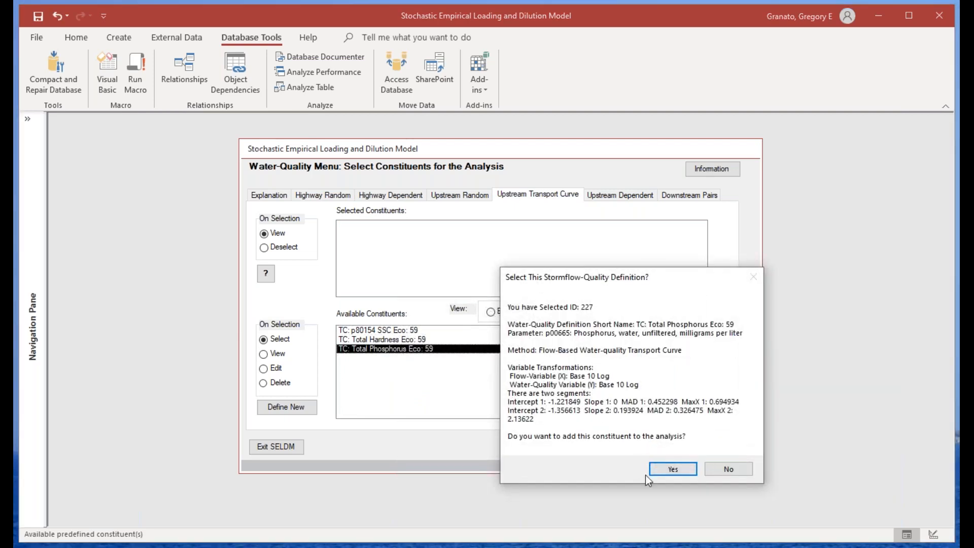
pyautogui.click(667, 470)
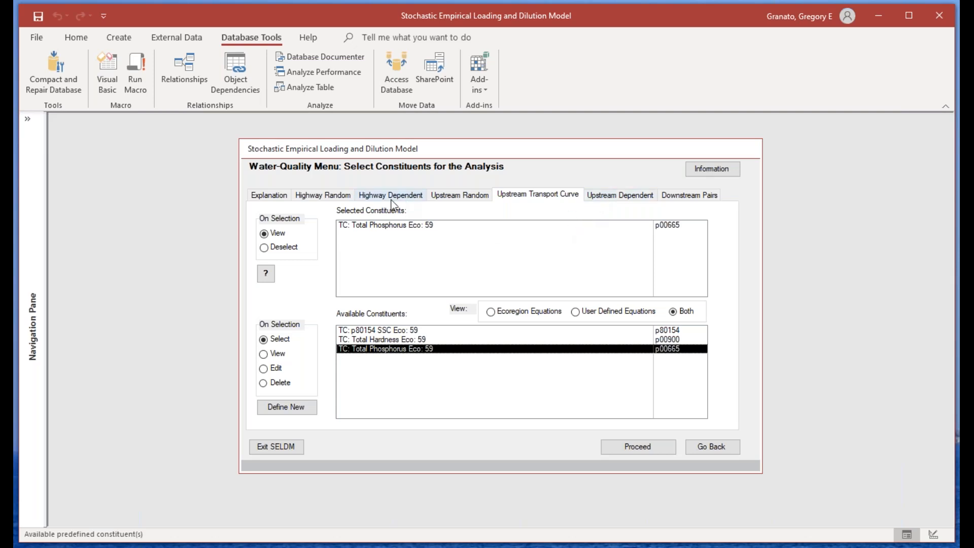
# Step: Start a new highway random runoff-quality definition for organic carbon, water, unfiltered, milligrams per liter
pyautogui.click(319, 196)
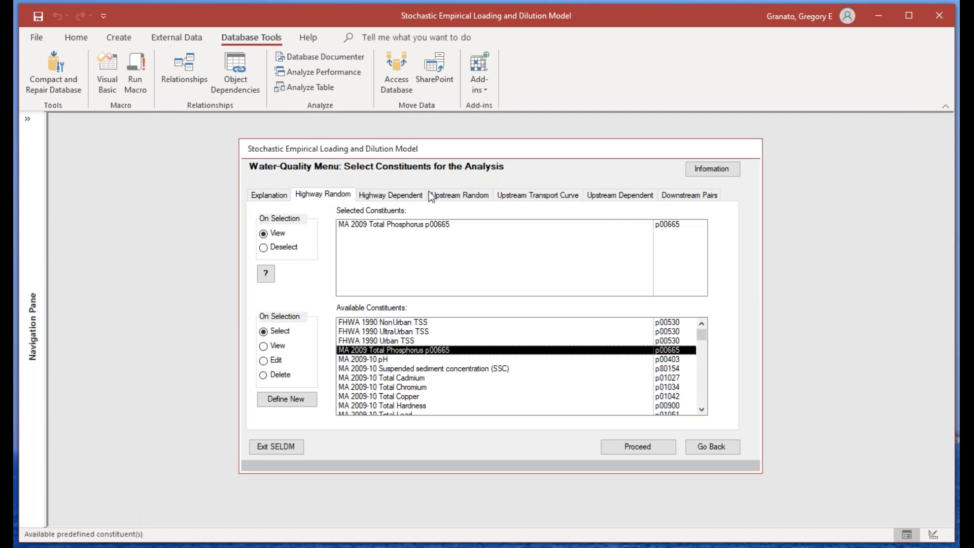
pyautogui.moveTo(702, 335); pyautogui.dragTo(708, 321)
pyautogui.click(275, 399)
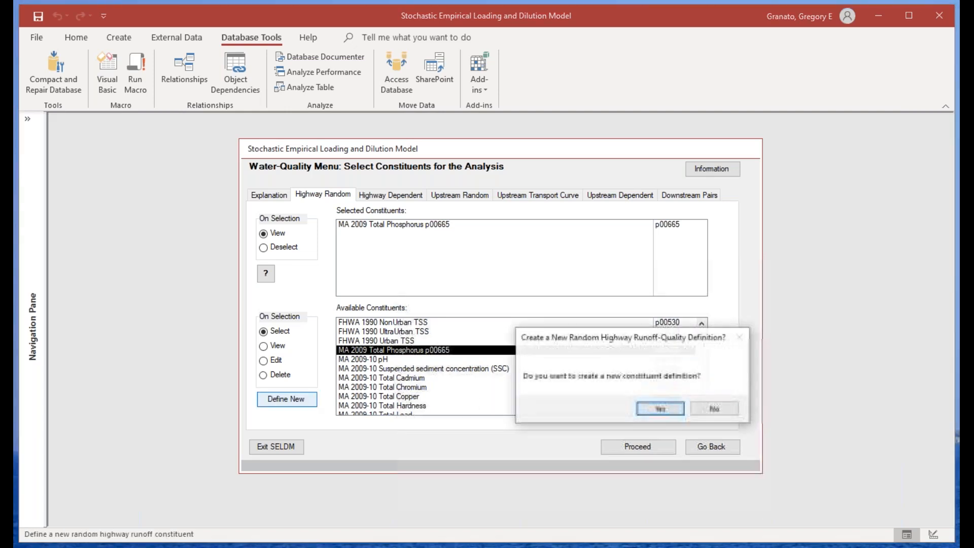
pyautogui.click(661, 408)
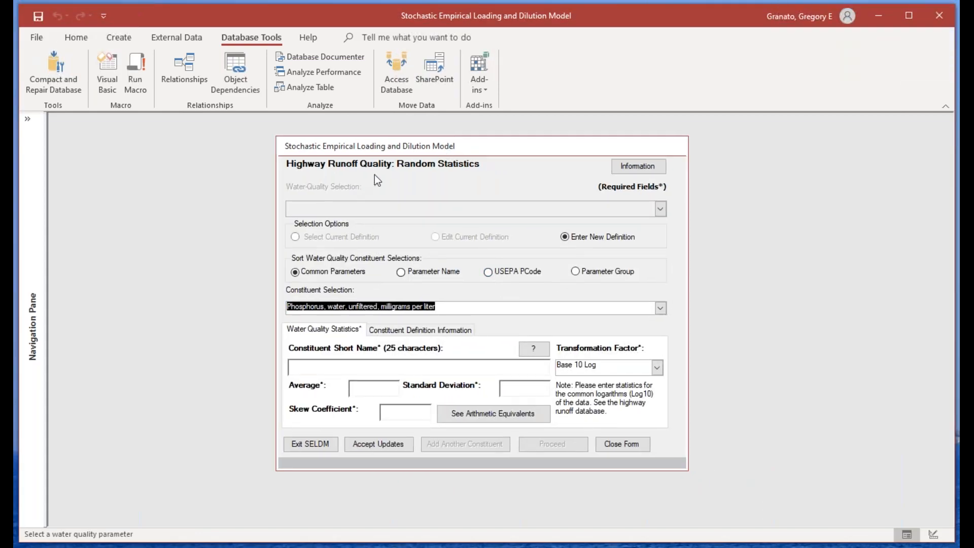
pyautogui.click(660, 308)
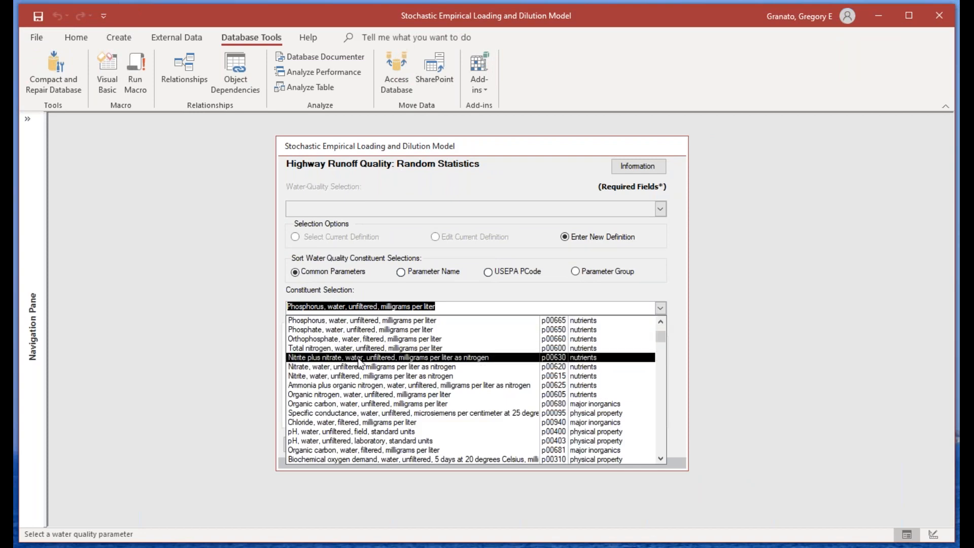
pyautogui.click(359, 404)
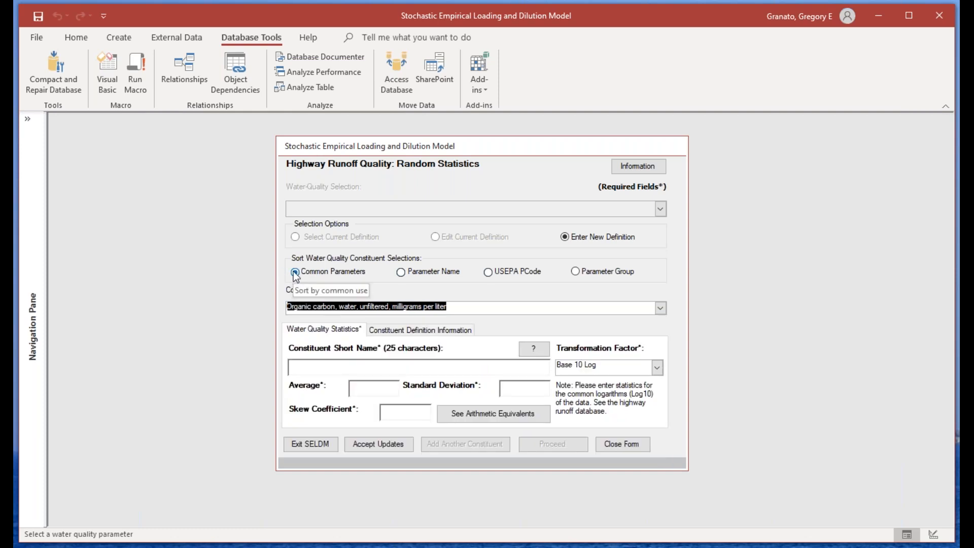
# Step: Examine the short name, transformation factor, average, standard deviation and skew entries of the new definition, and close the form without saving
pyautogui.click(308, 368)
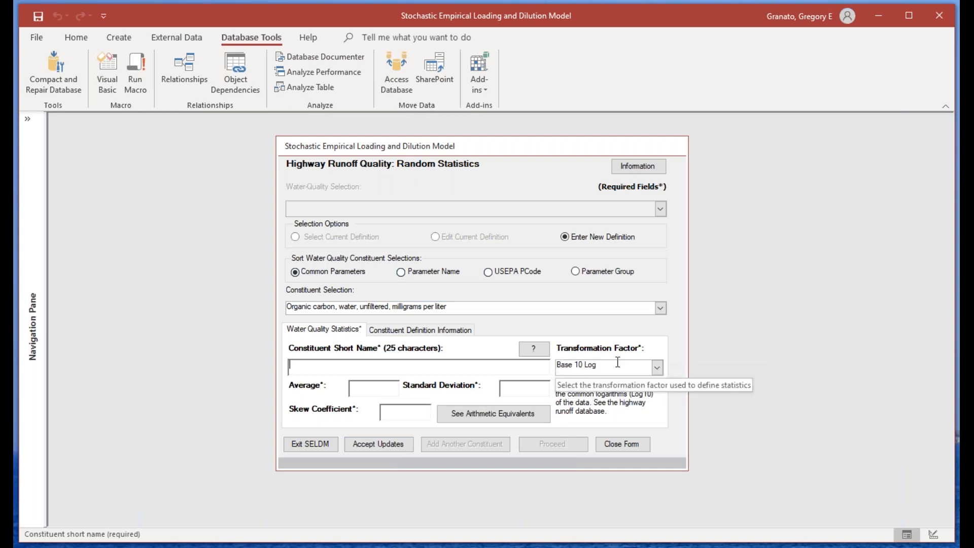
pyautogui.click(658, 367)
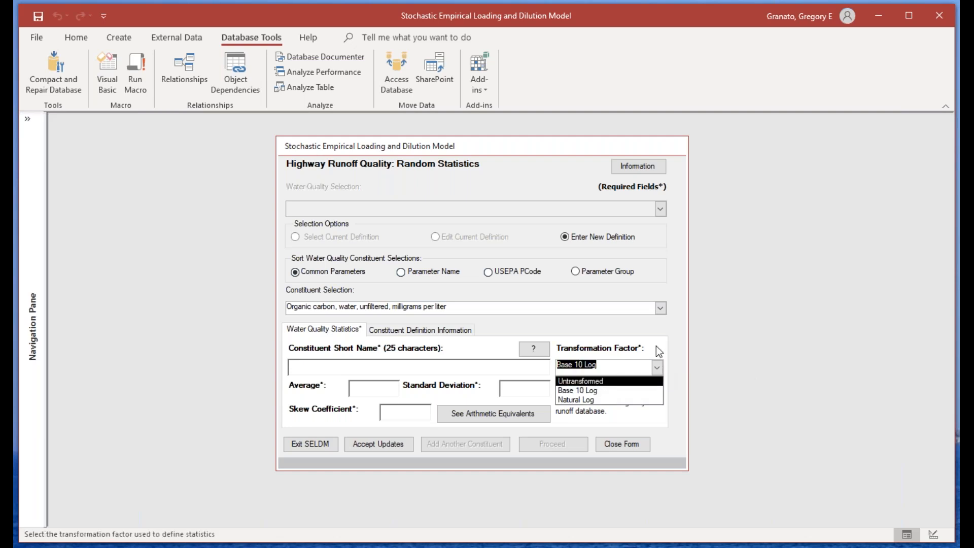
pyautogui.click(656, 346)
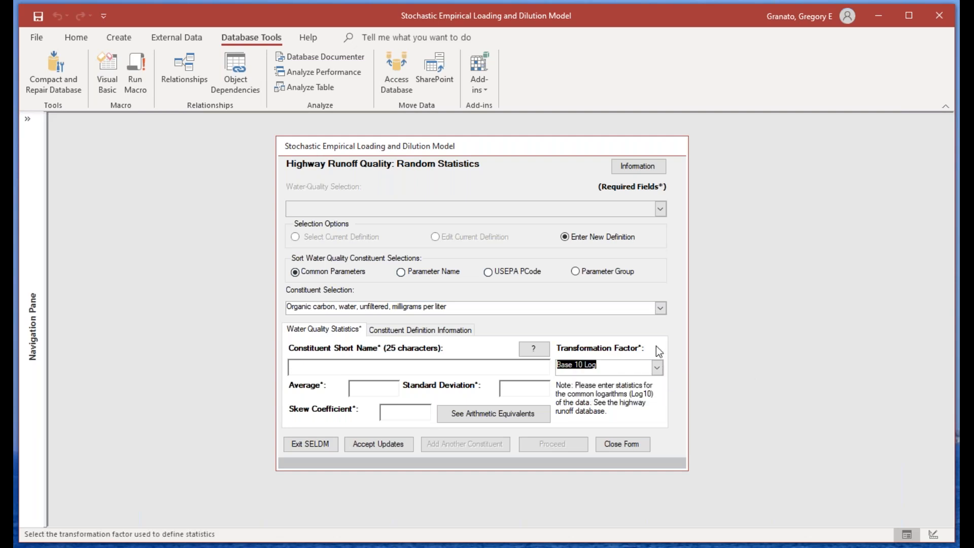
pyautogui.click(359, 388)
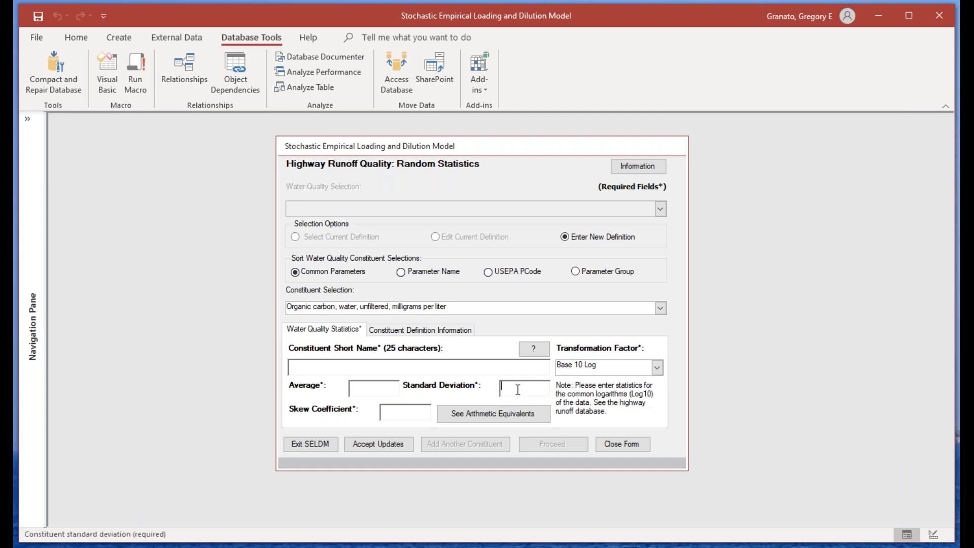
pyautogui.click(388, 412)
pyautogui.click(360, 391)
pyautogui.click(507, 384)
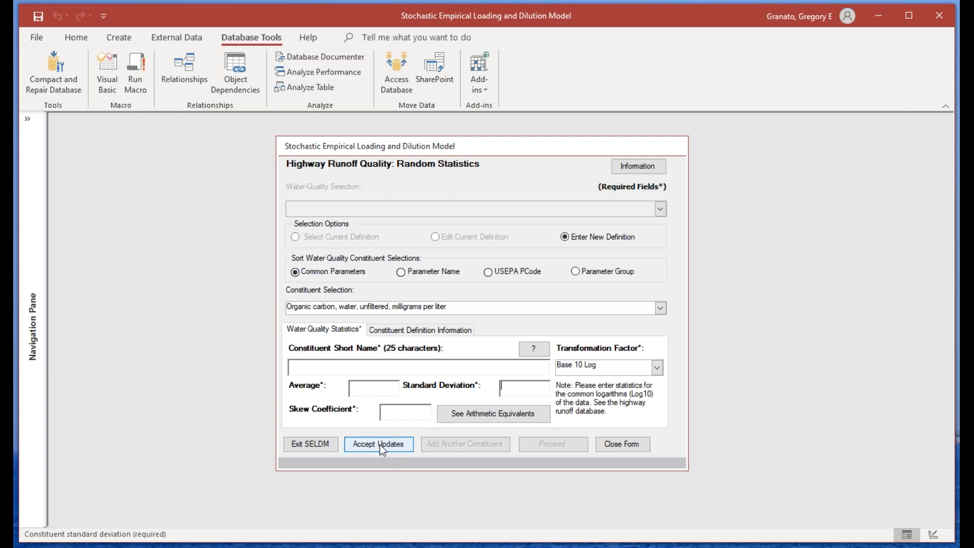
pyautogui.click(613, 444)
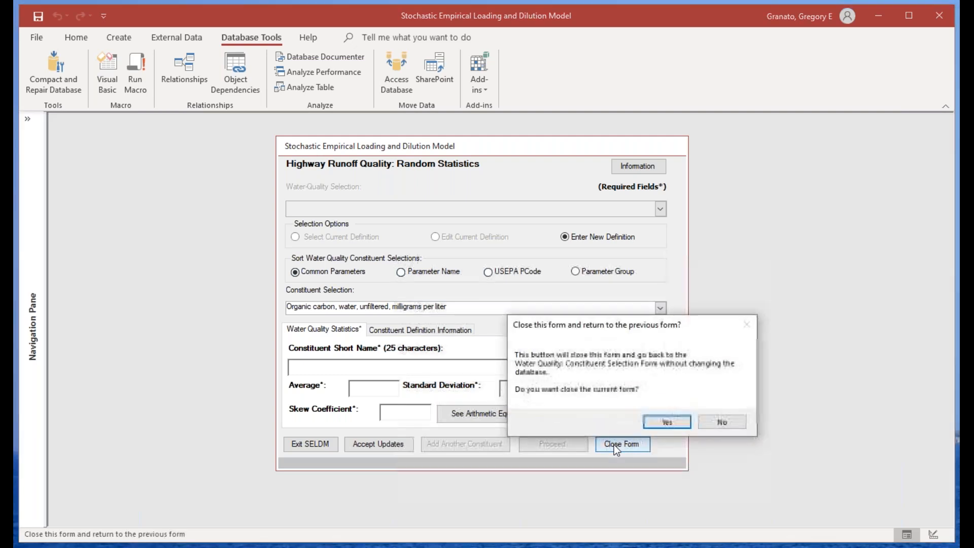
pyautogui.click(675, 421)
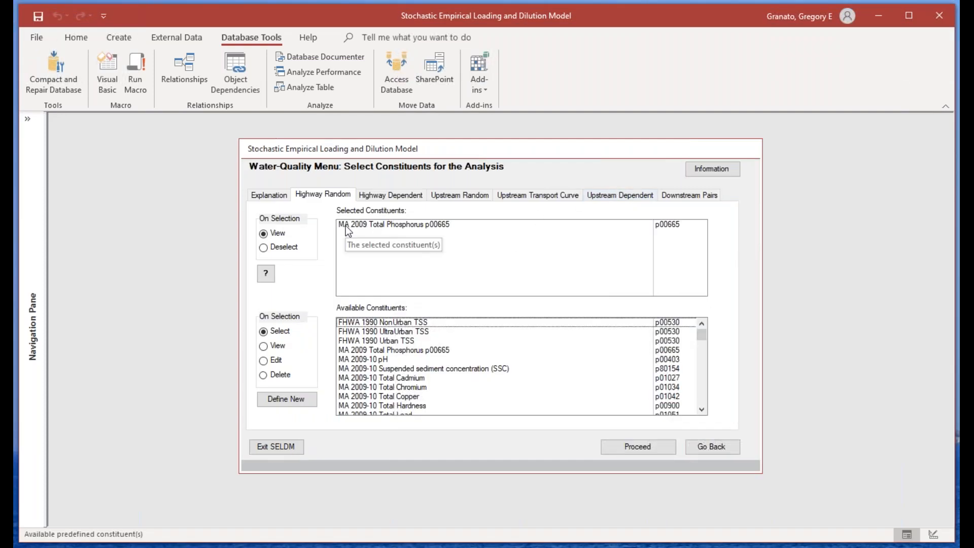
# Step: Check the selected upstream transport curve and add the TP no BMP downstream constituent pair to the analysis
pyautogui.click(541, 198)
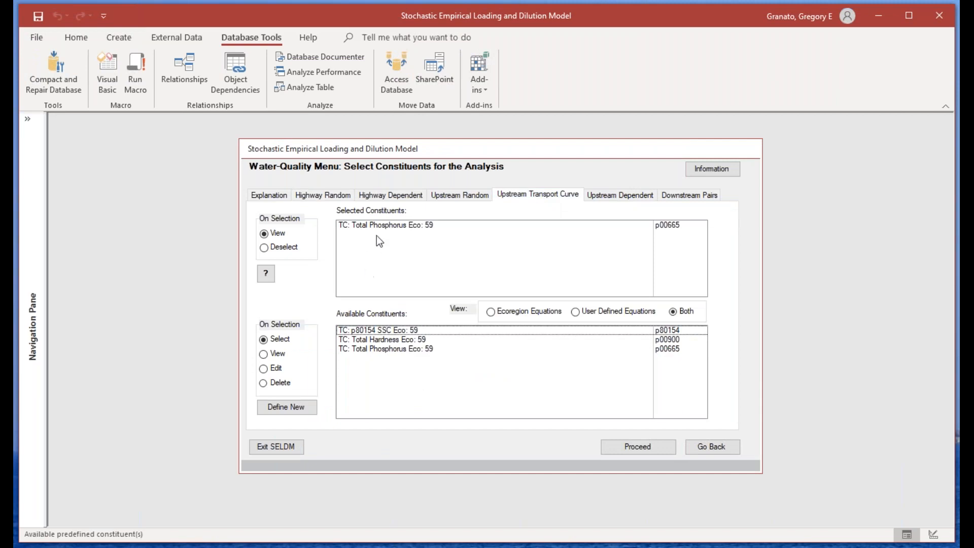
pyautogui.click(696, 201)
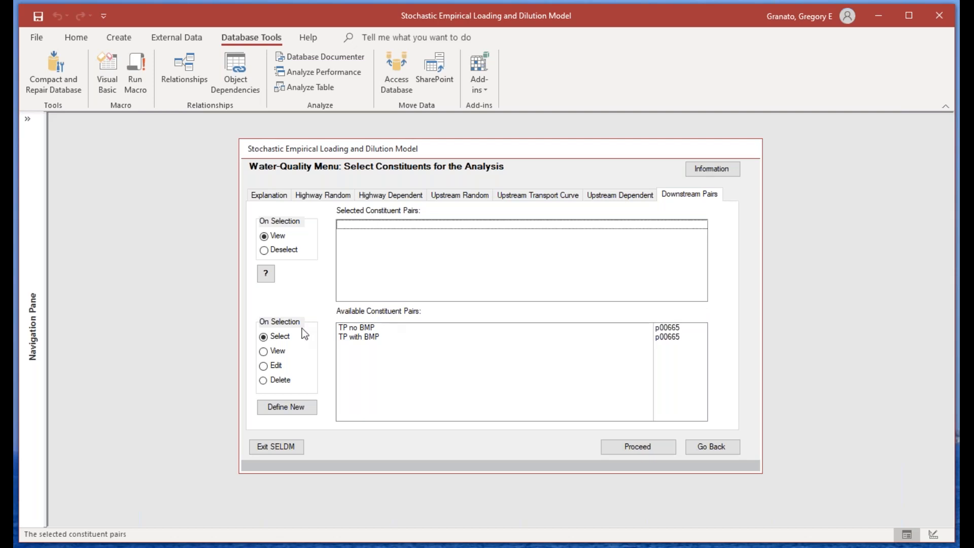
pyautogui.click(355, 328)
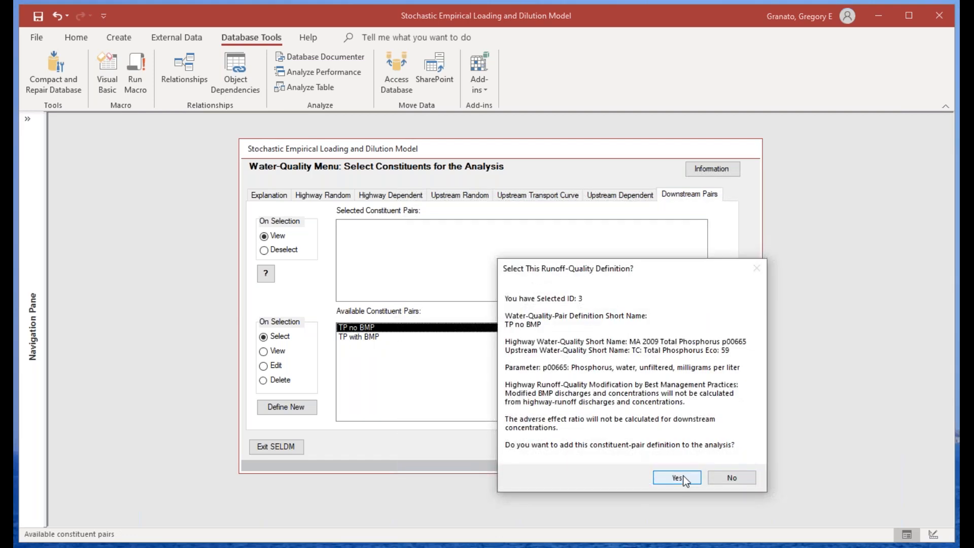
pyautogui.click(677, 475)
# Step: Edit the TP no BMP pair definition and choose MA 2009 Total Phosphorus p00665 as its highway-runoff selection
pyautogui.click(266, 365)
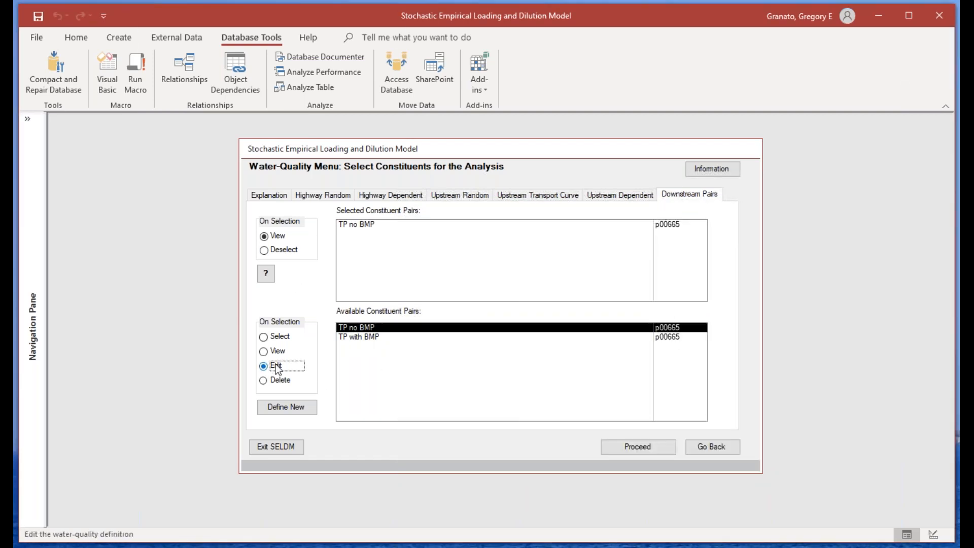
pyautogui.click(363, 332)
pyautogui.click(671, 475)
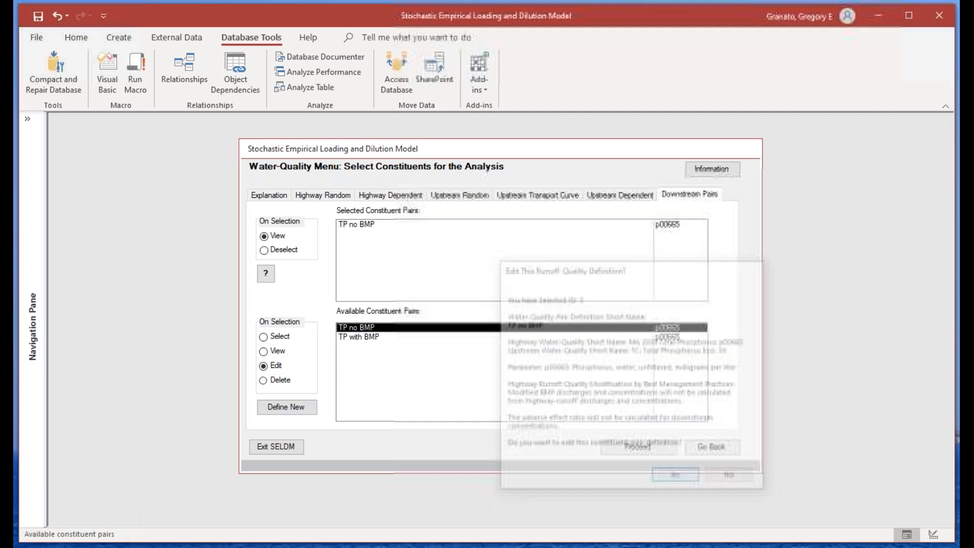
pyautogui.click(506, 277)
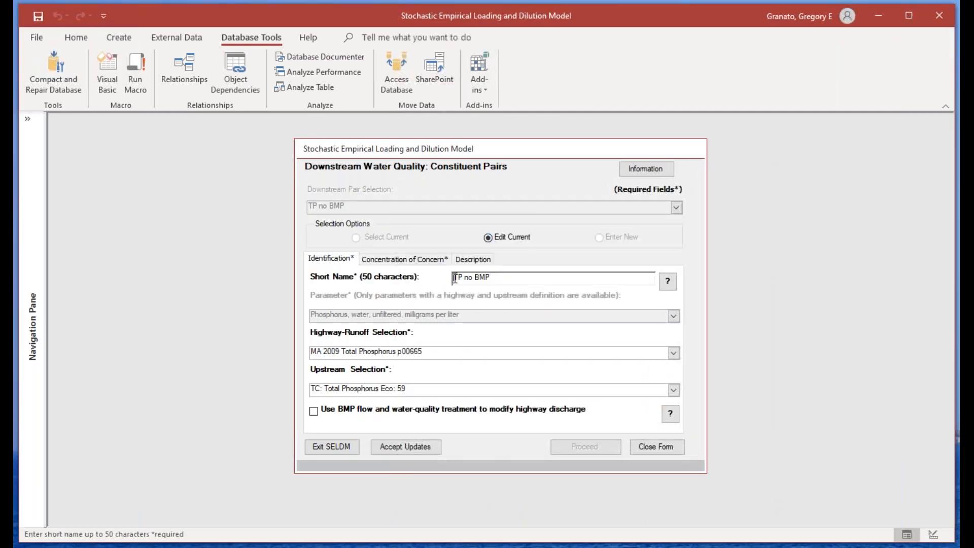
pyautogui.moveTo(454, 278); pyautogui.dragTo(491, 277)
pyautogui.click(674, 353)
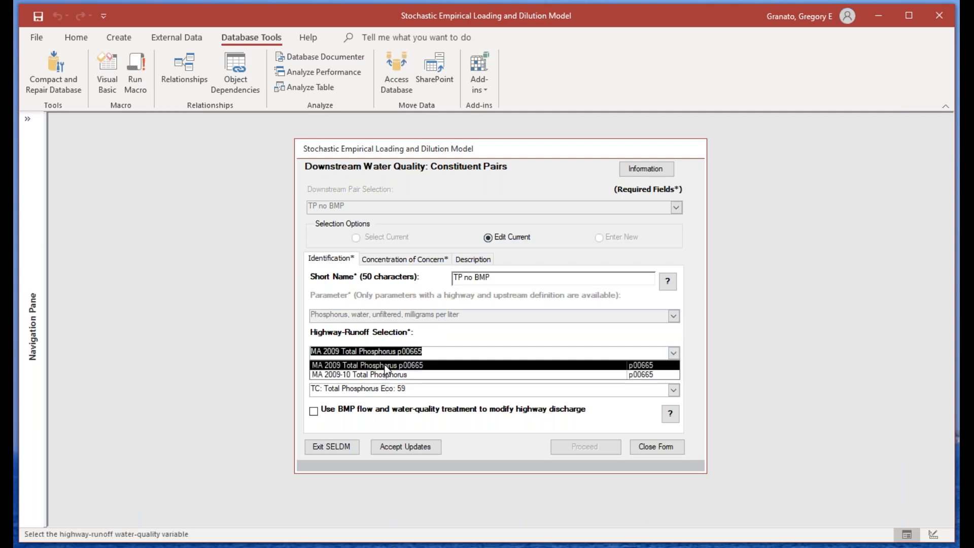
pyautogui.click(385, 366)
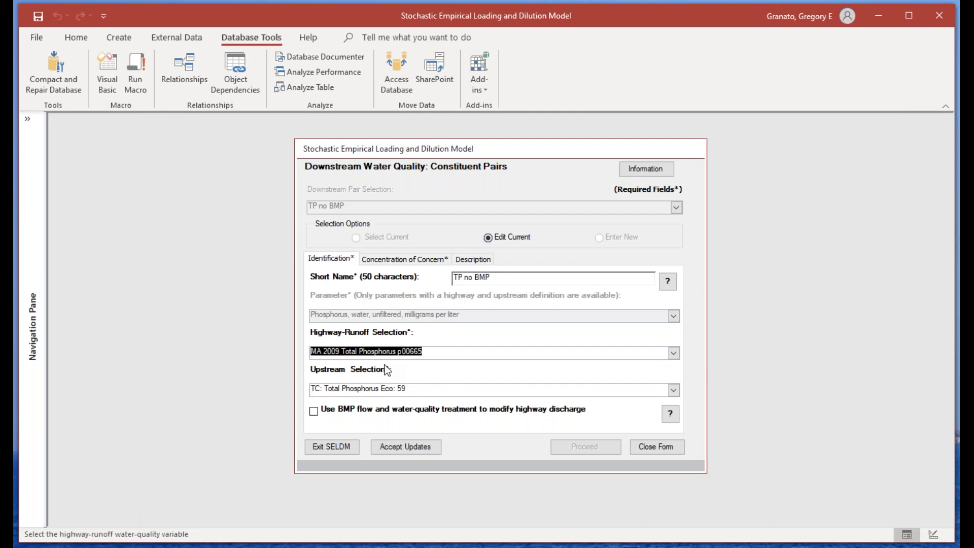
# Step: Keep TC: Total Phosphorus Eco: 59 as the pair's upstream selection without BMP treatment, accept the updates and close the form
pyautogui.click(673, 389)
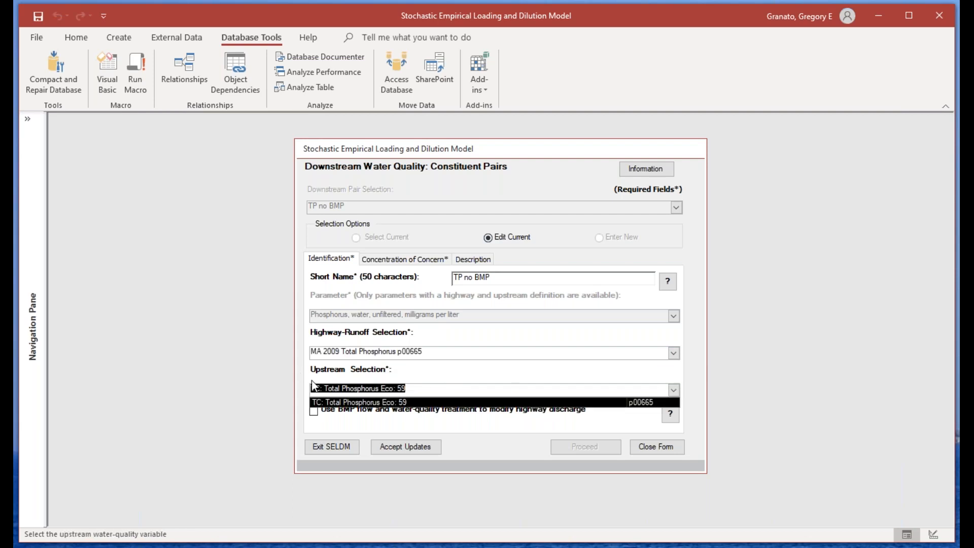
pyautogui.click(443, 379)
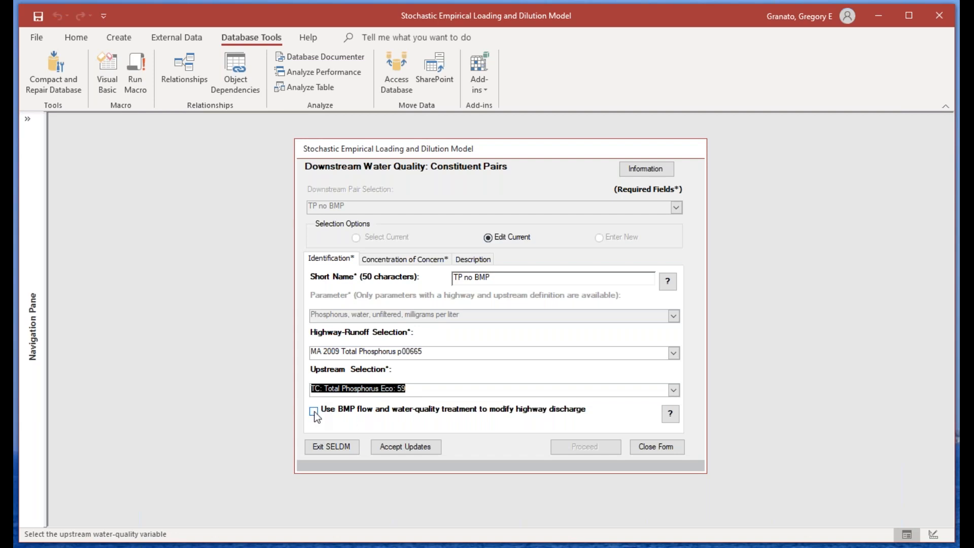
pyautogui.click(399, 446)
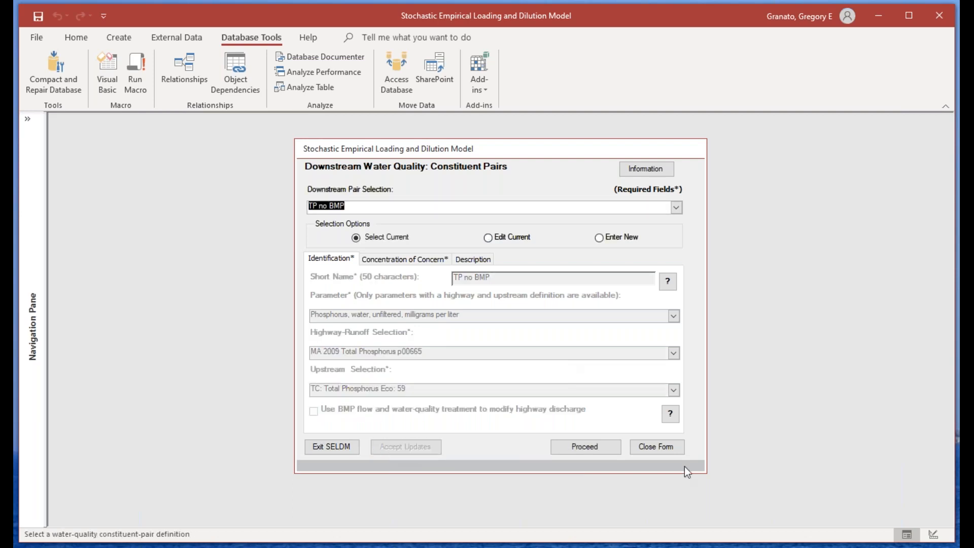
pyautogui.click(659, 447)
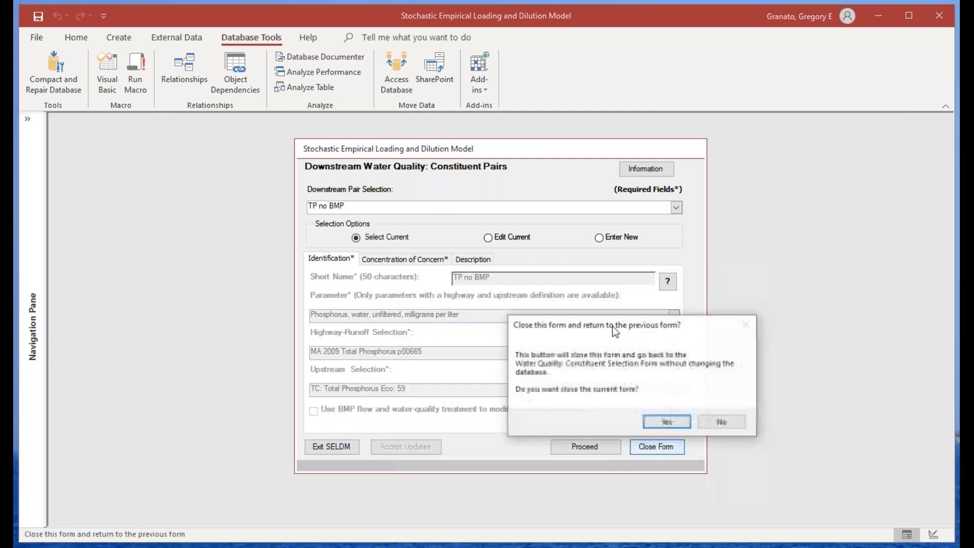
pyautogui.click(661, 422)
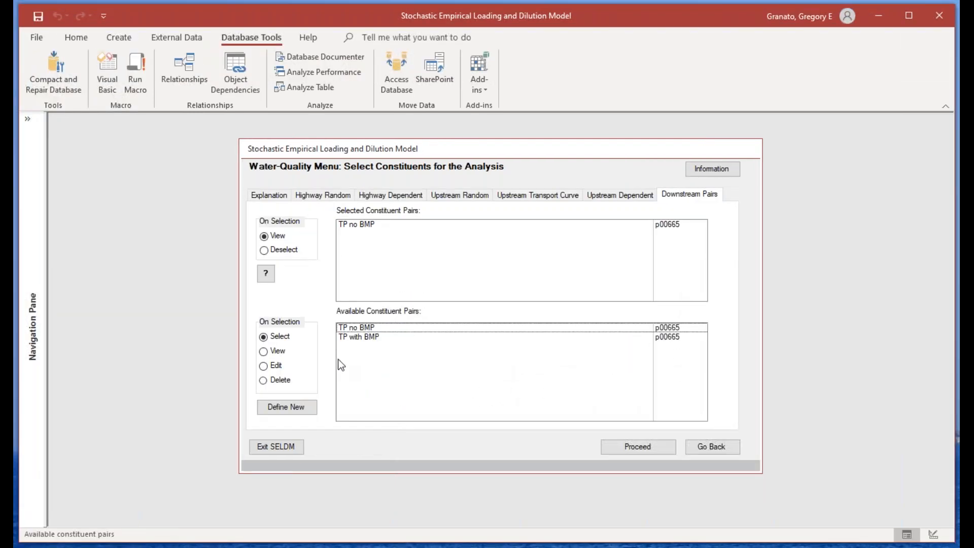
# Step: Create a new downstream constituent pair named SSC with suspended sediment concentration, milligrams per liter (p80154), as its parameter
pyautogui.click(292, 409)
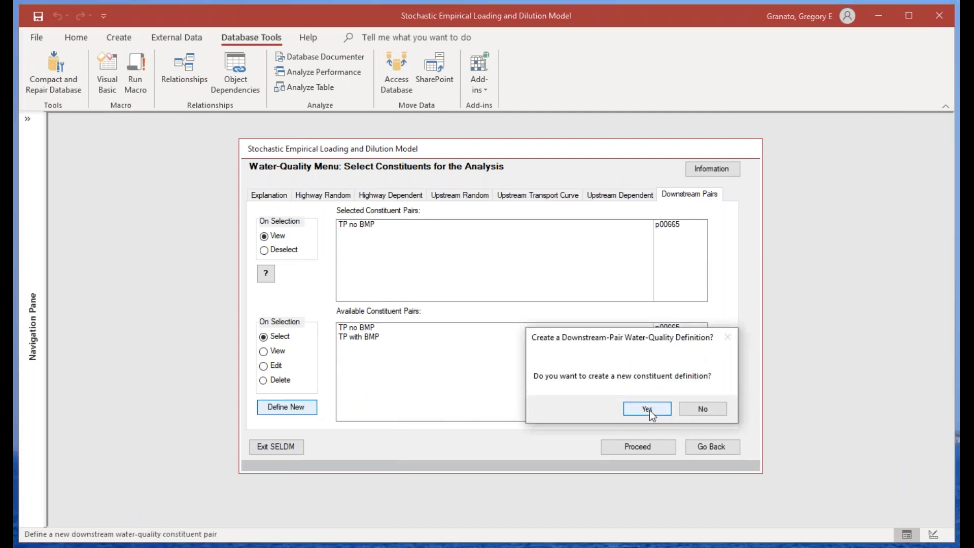
pyautogui.click(634, 410)
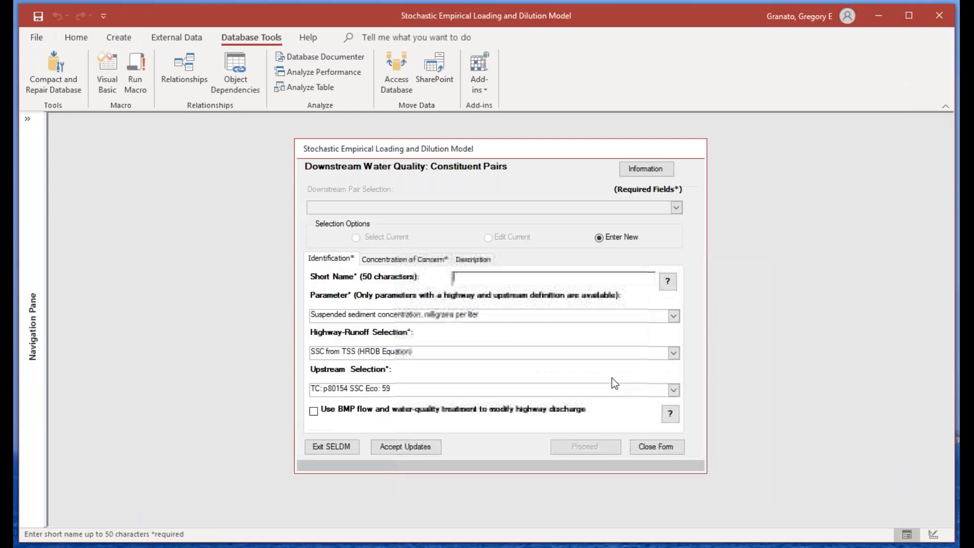
pyautogui.write('SSC')
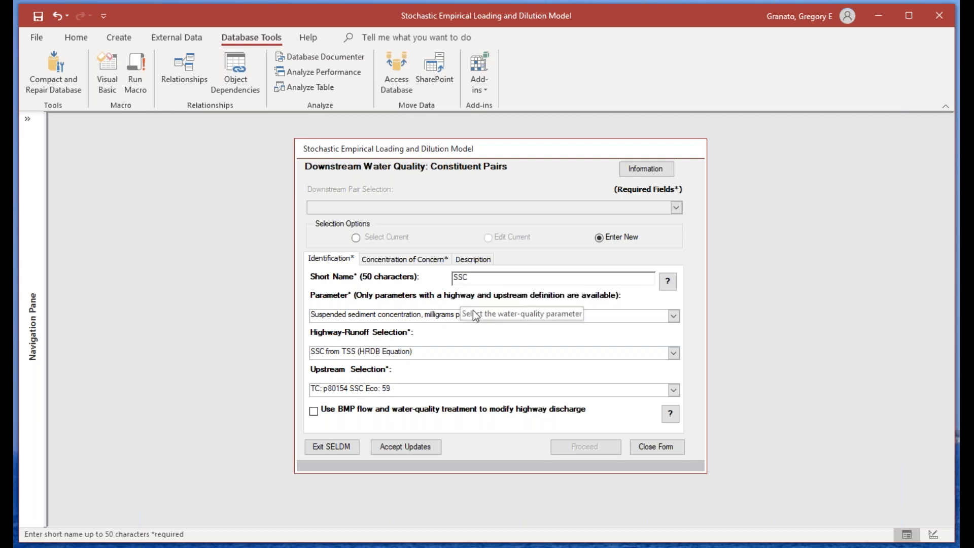
pyautogui.click(553, 315)
pyautogui.click(673, 315)
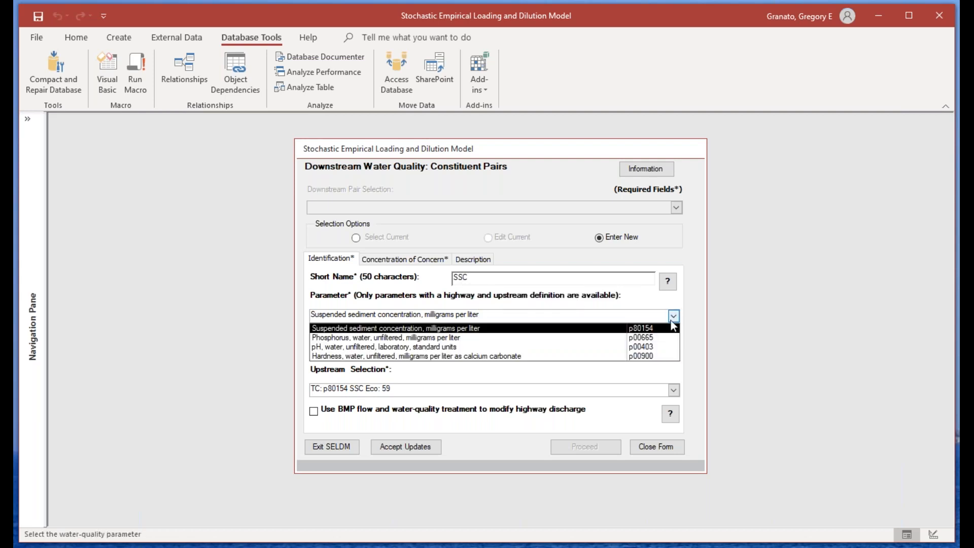
pyautogui.click(438, 330)
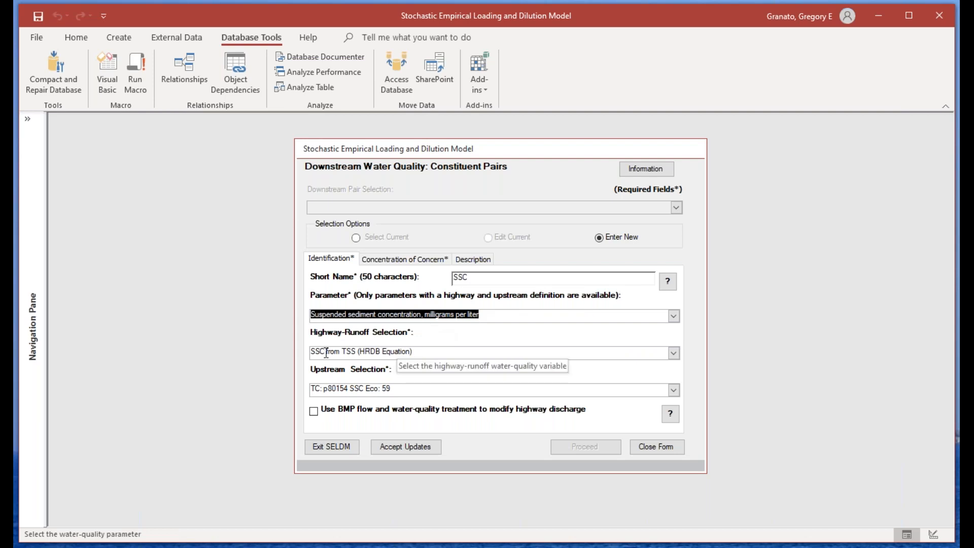
# Step: Choose MA 2009-10 Suspended sediment concentration (SSC) as the pair's highway-runoff selection and keep TC: p80154 SSC Eco: 59 as its upstream selection
pyautogui.click(365, 351)
pyautogui.click(673, 352)
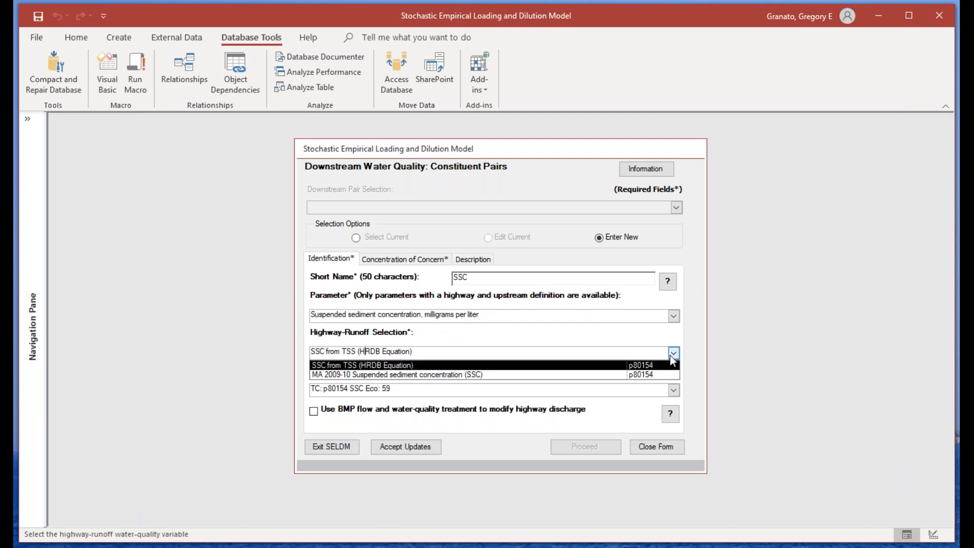
pyautogui.click(542, 375)
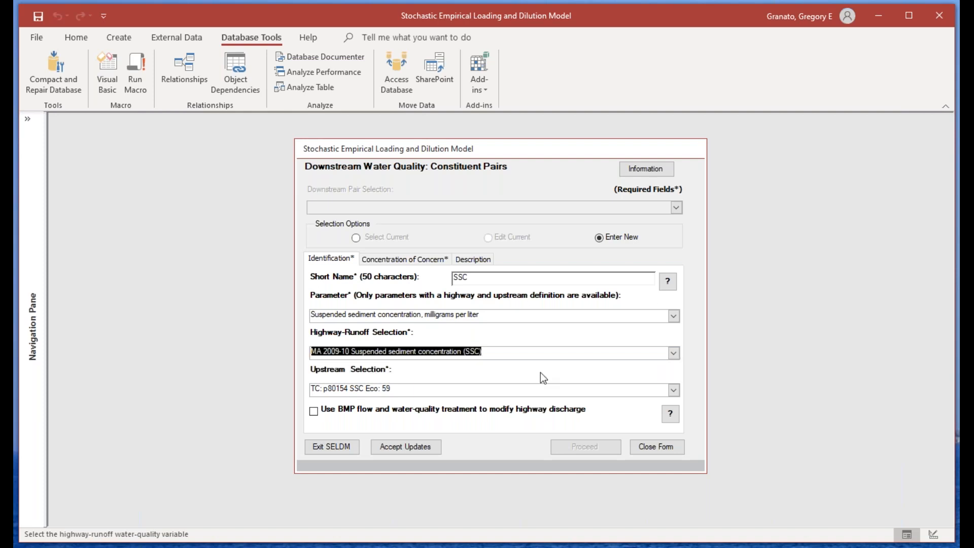
pyautogui.click(428, 389)
pyautogui.click(674, 390)
pyautogui.click(673, 390)
# Step: Extend the new pair's short name to SSC no BMP, accept the updates and return to the constituent selection form
pyautogui.click(472, 280)
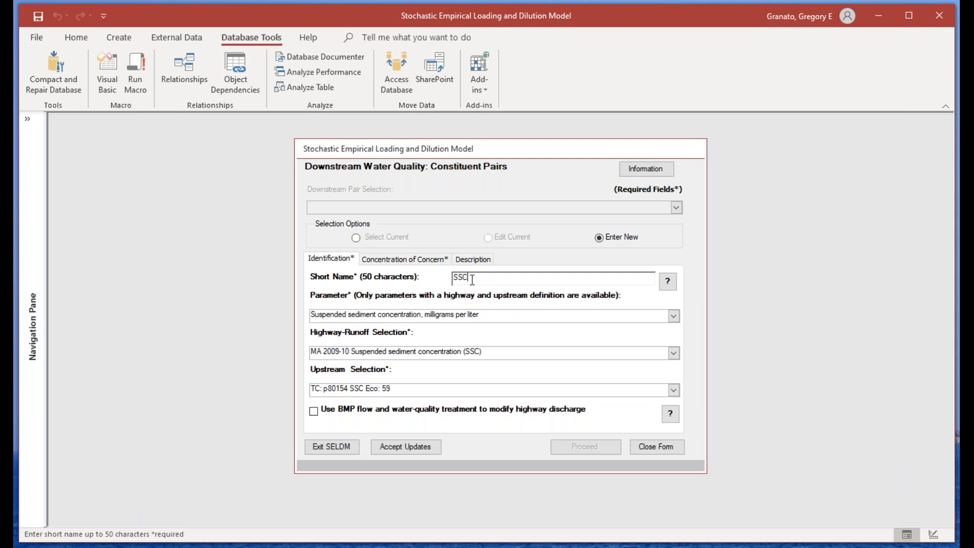
pyautogui.write('ro')
pyautogui.write(' BMP')
pyautogui.click(431, 447)
pyautogui.click(584, 448)
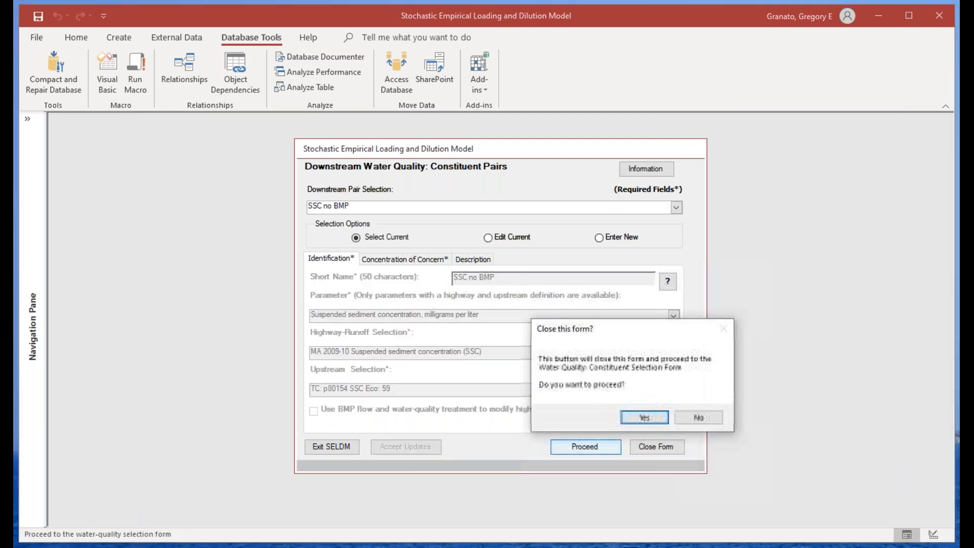
pyautogui.click(644, 417)
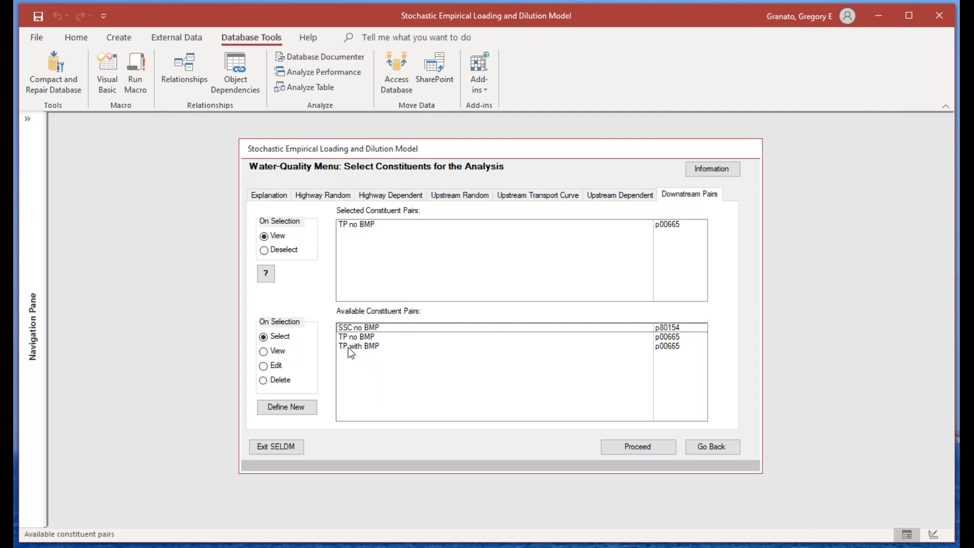
# Step: Edit the TP with BMP pair, check its highway-runoff, upstream and BMP treatment settings, accept the updates and return to constituent selection
pyautogui.click(264, 366)
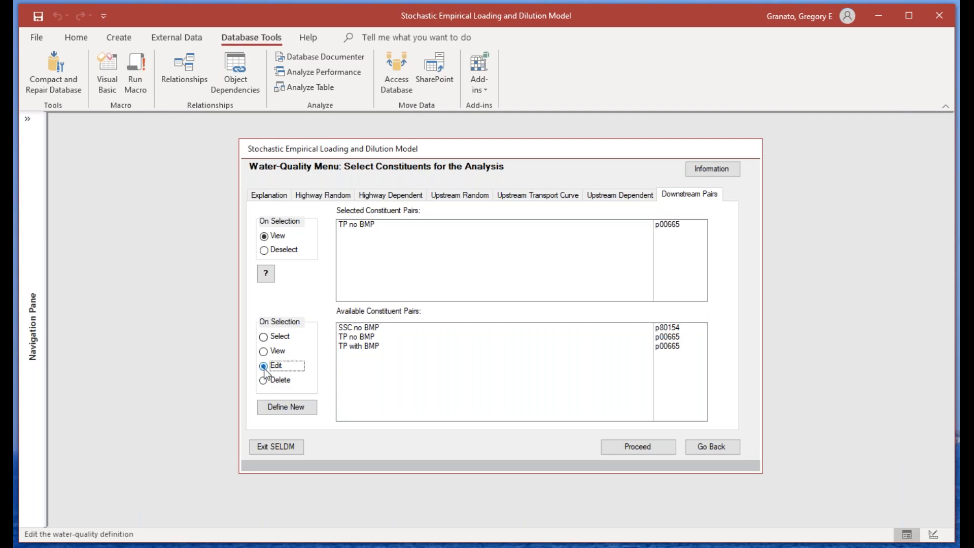
pyautogui.click(357, 345)
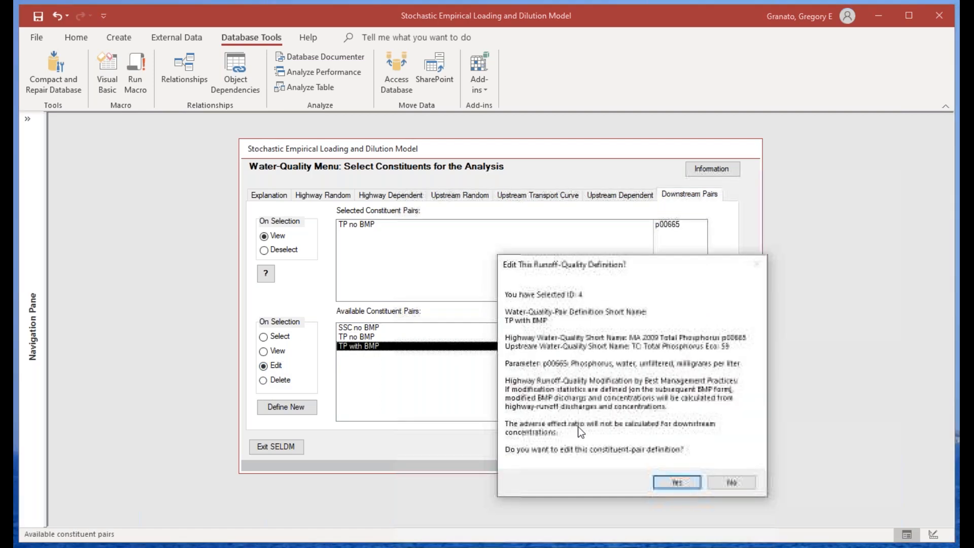
pyautogui.click(668, 481)
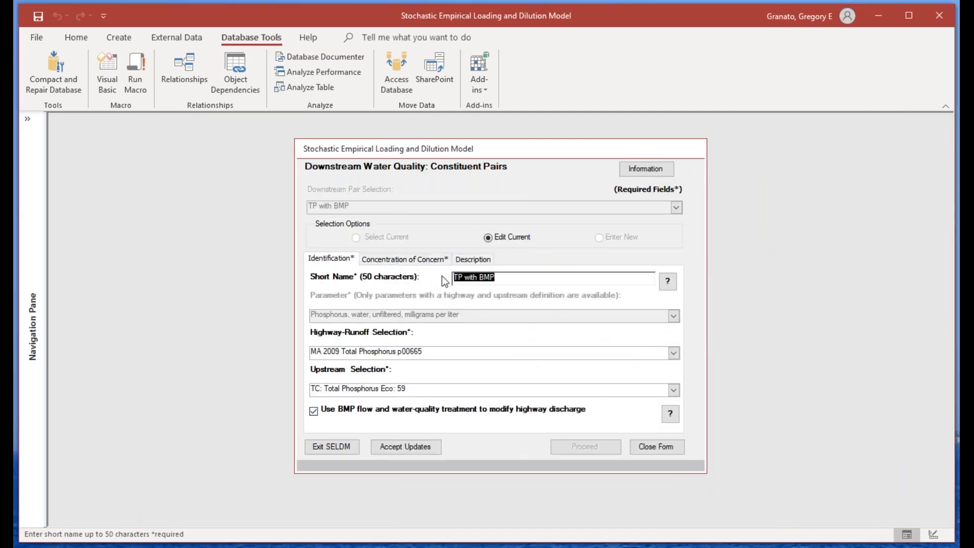
pyautogui.click(342, 352)
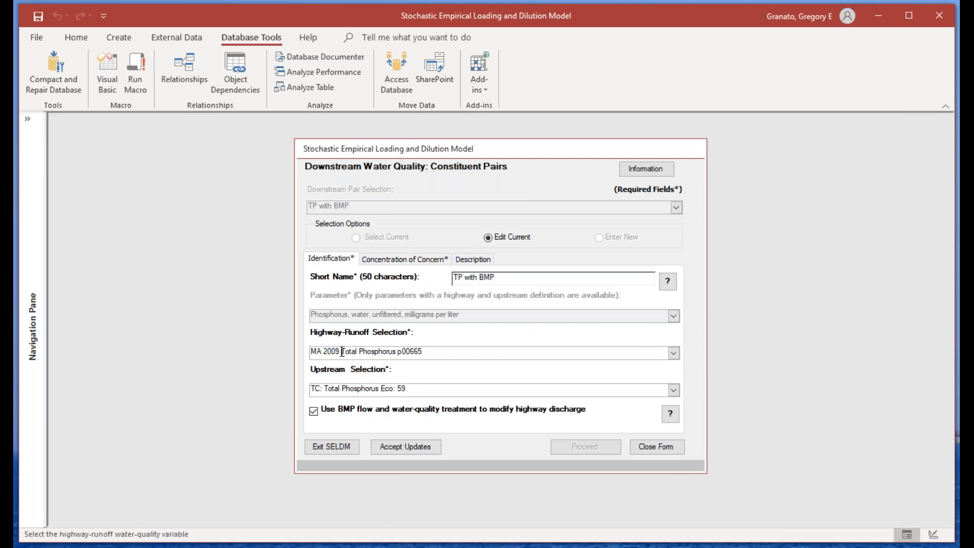
pyautogui.click(339, 389)
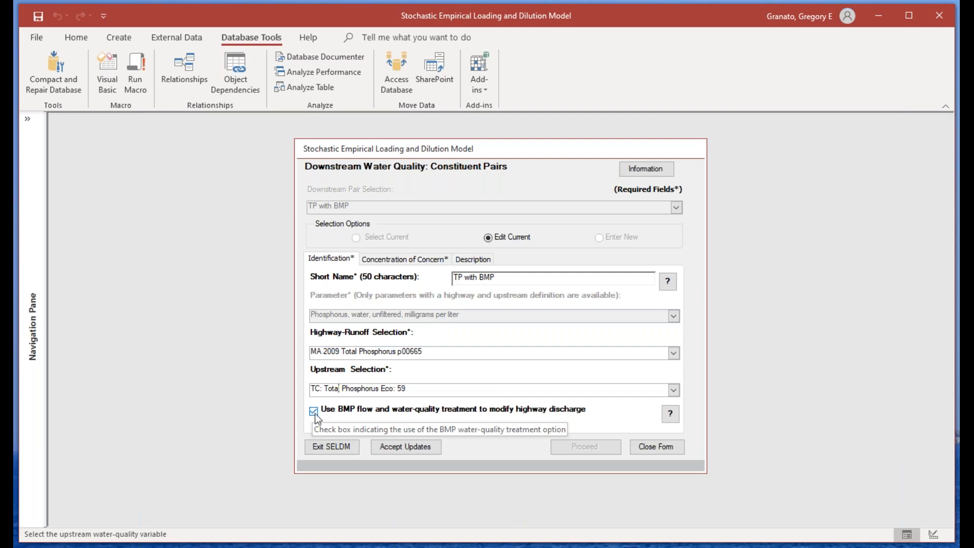
pyautogui.click(424, 448)
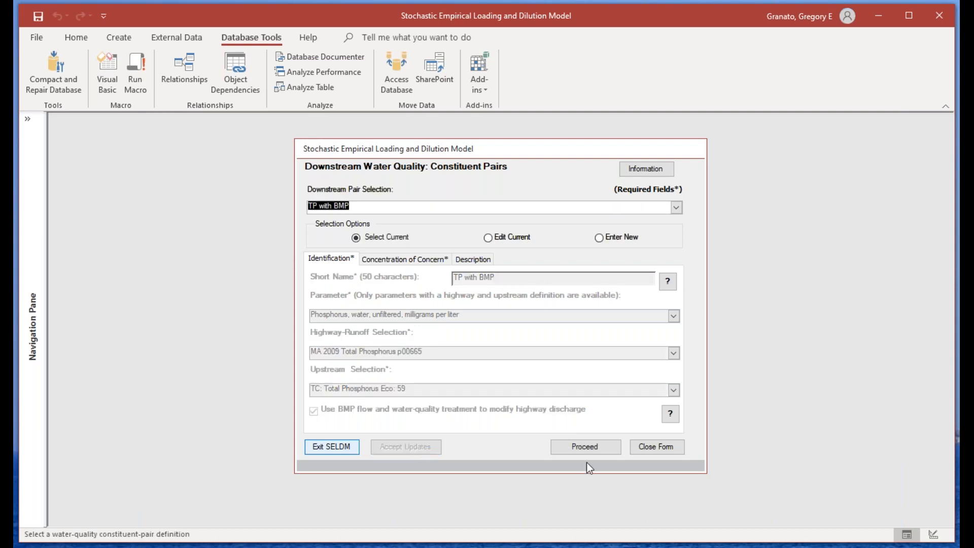
pyautogui.click(587, 449)
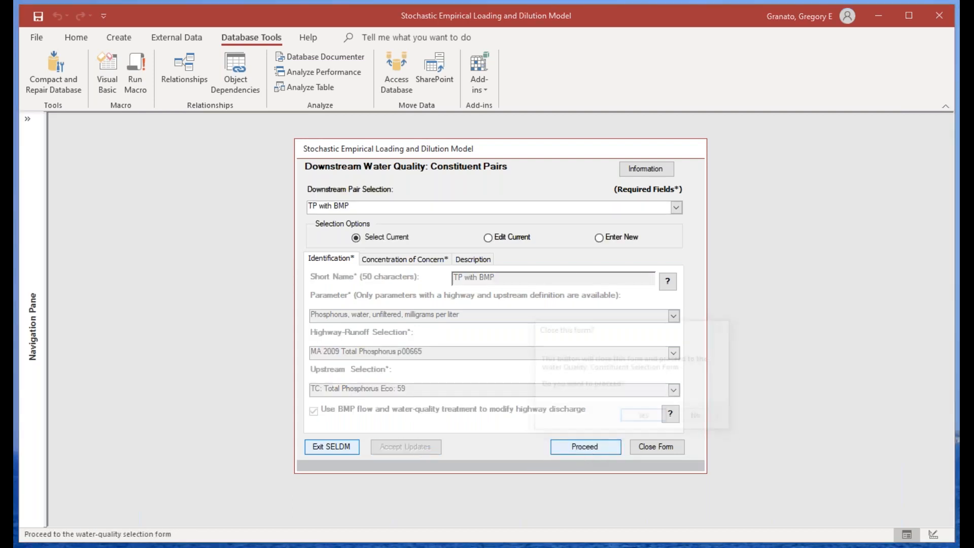
pyautogui.click(645, 418)
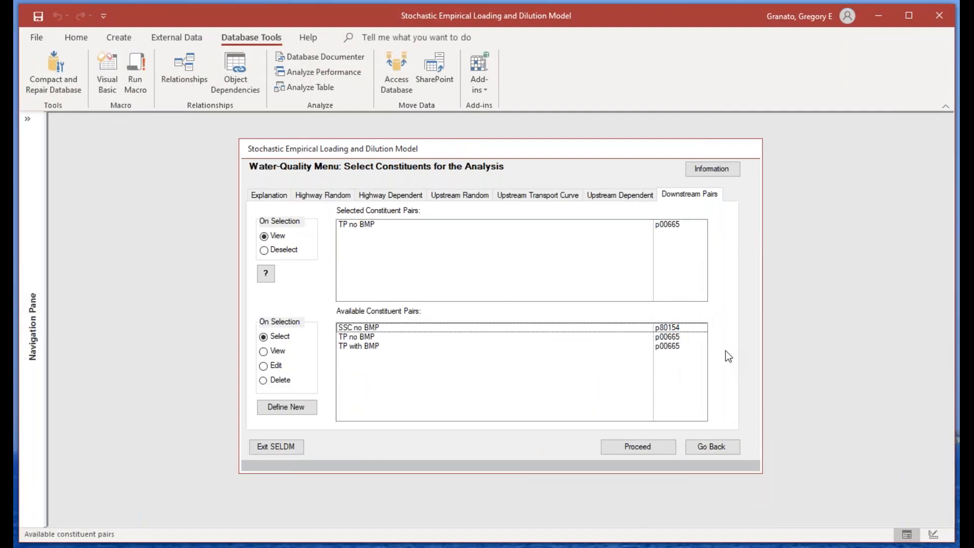
# Step: Add the TP with BMP downstream pair to the analysis and continue to the BMP performance form
pyautogui.click(348, 346)
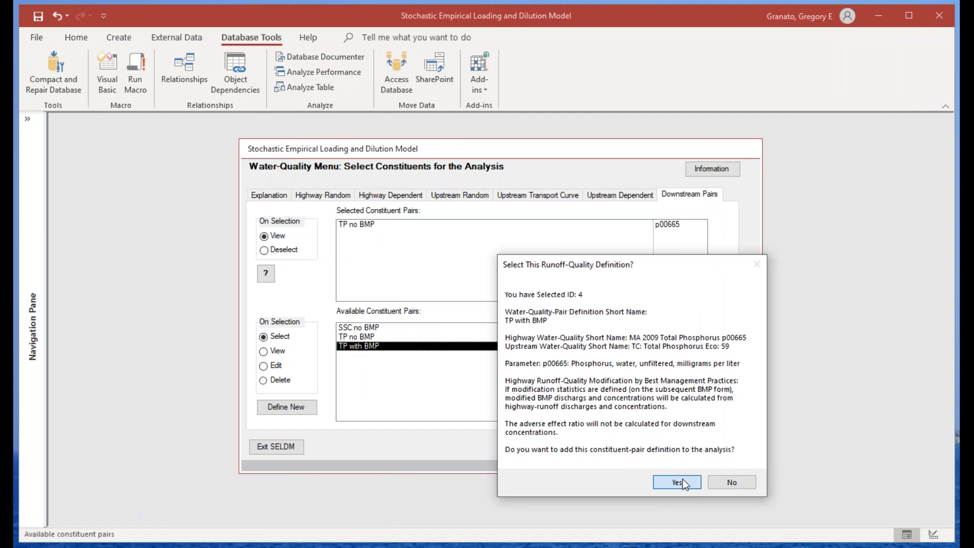
pyautogui.click(679, 481)
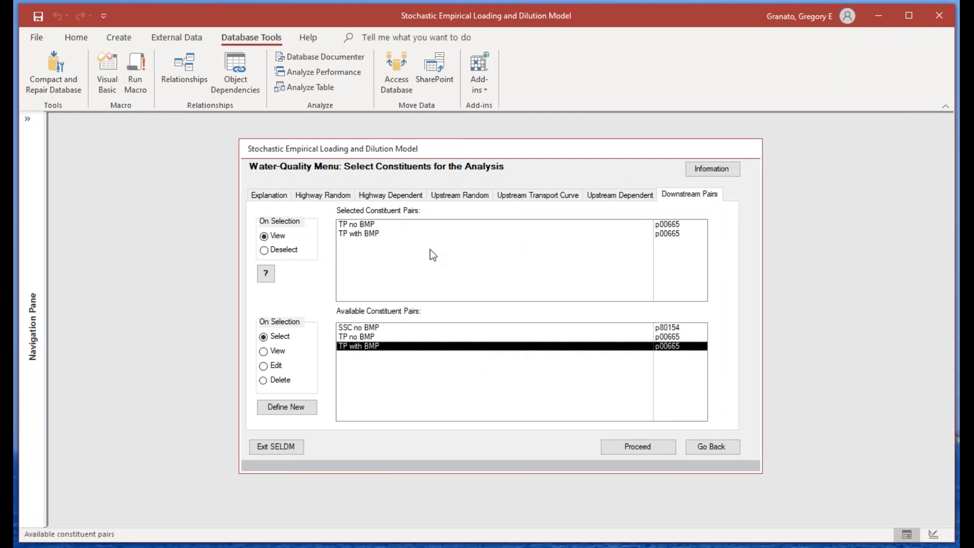
pyautogui.click(614, 444)
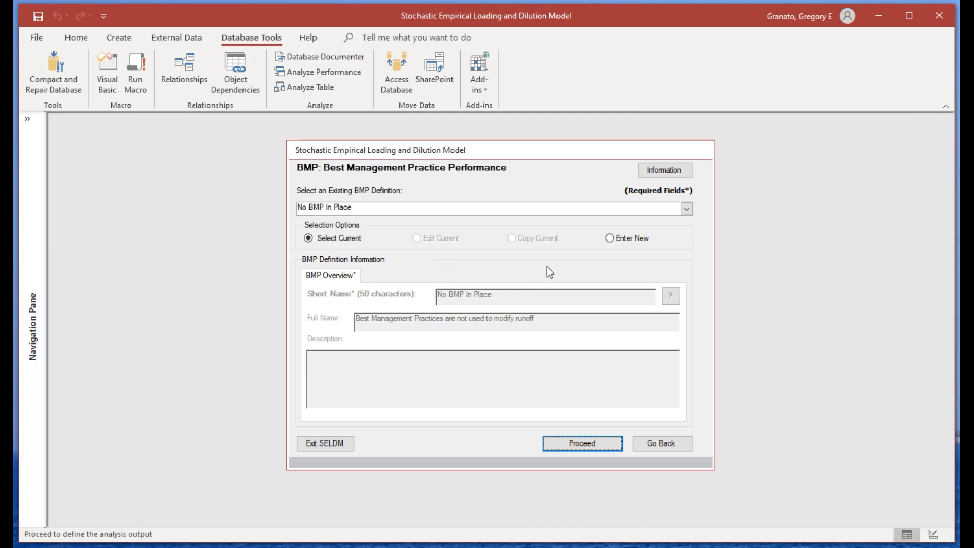
# Step: Select the existing Flow Reduction & SSC BMP definition and show its hydraulics settings
pyautogui.click(686, 209)
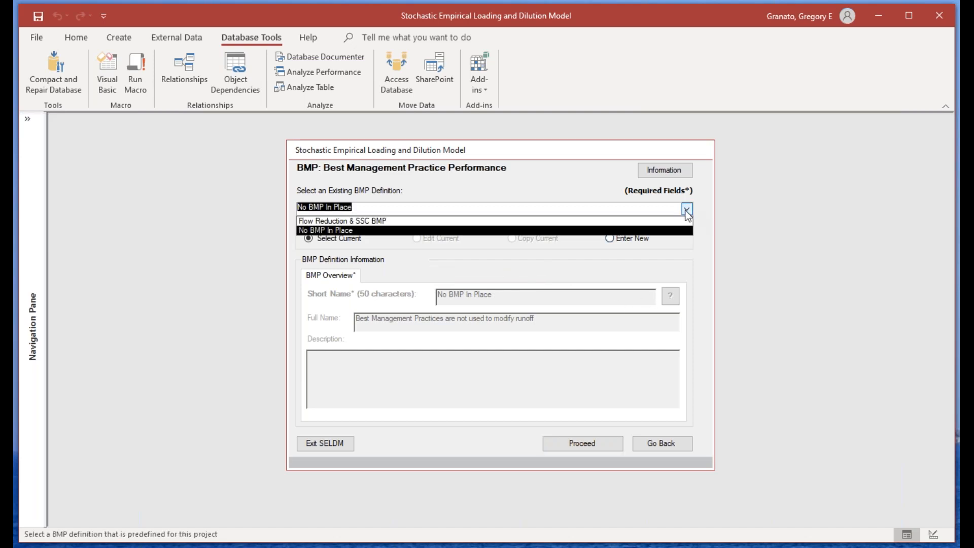
pyautogui.click(518, 222)
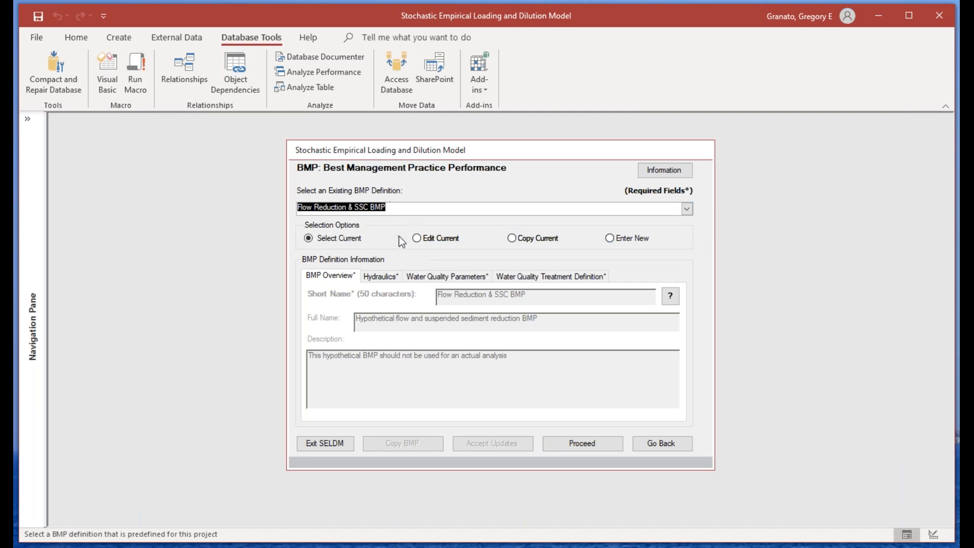
pyautogui.click(382, 276)
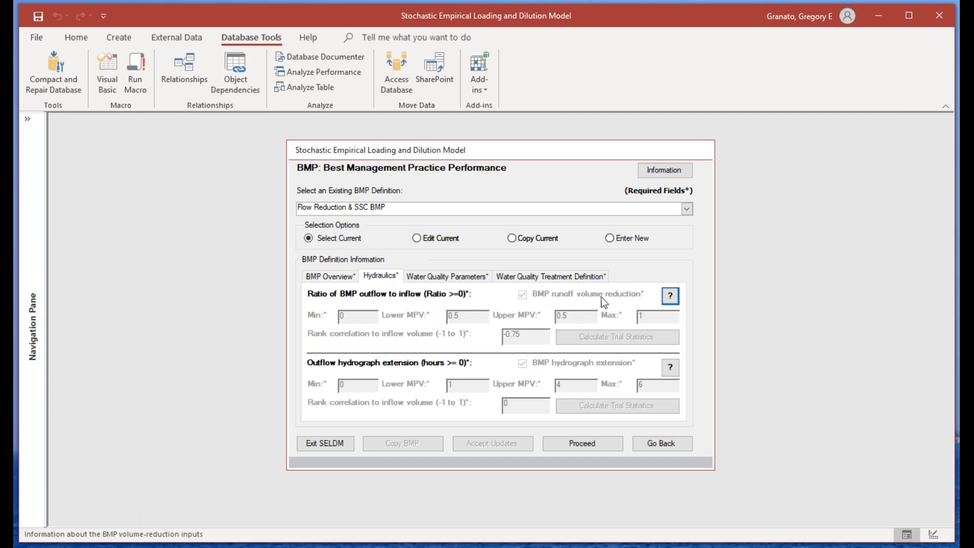
# Step: Open the BMP definition for editing, examine its hydraulics and water-quality parameter list, and return to selecting the current definition without changes
pyautogui.click(439, 237)
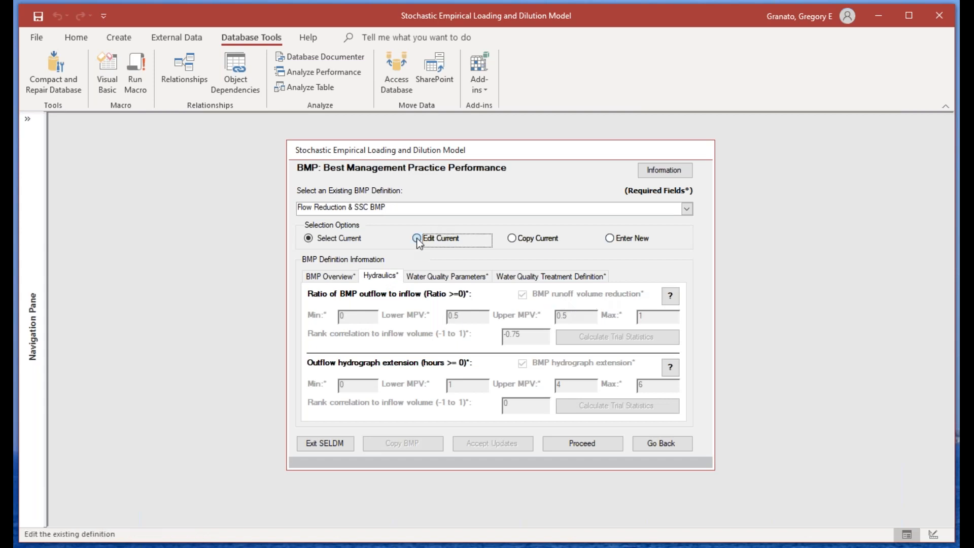
pyautogui.click(730, 429)
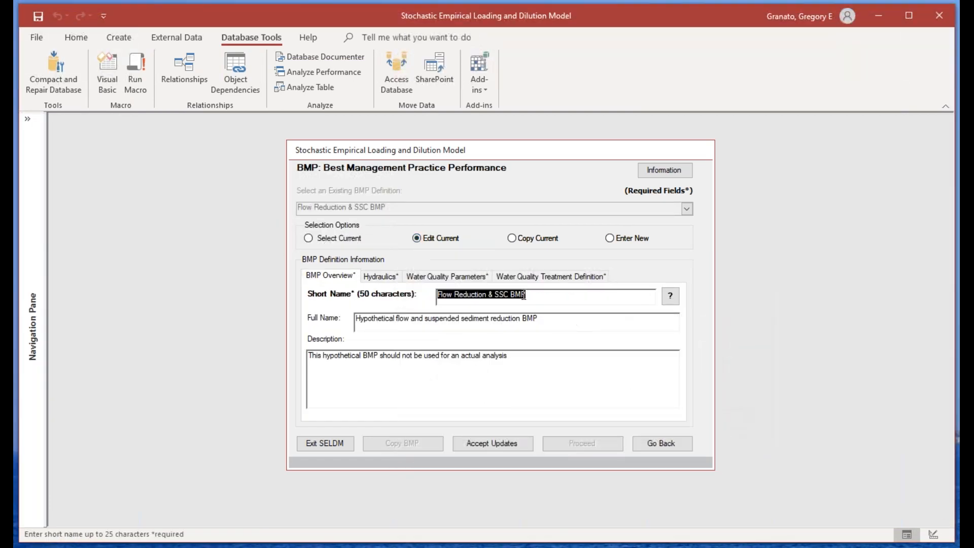
pyautogui.click(388, 276)
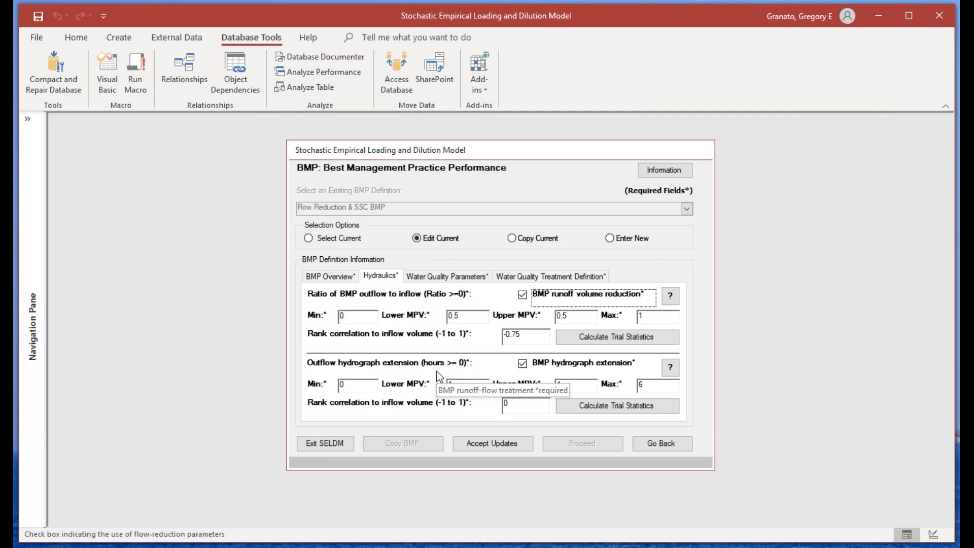
pyautogui.click(449, 280)
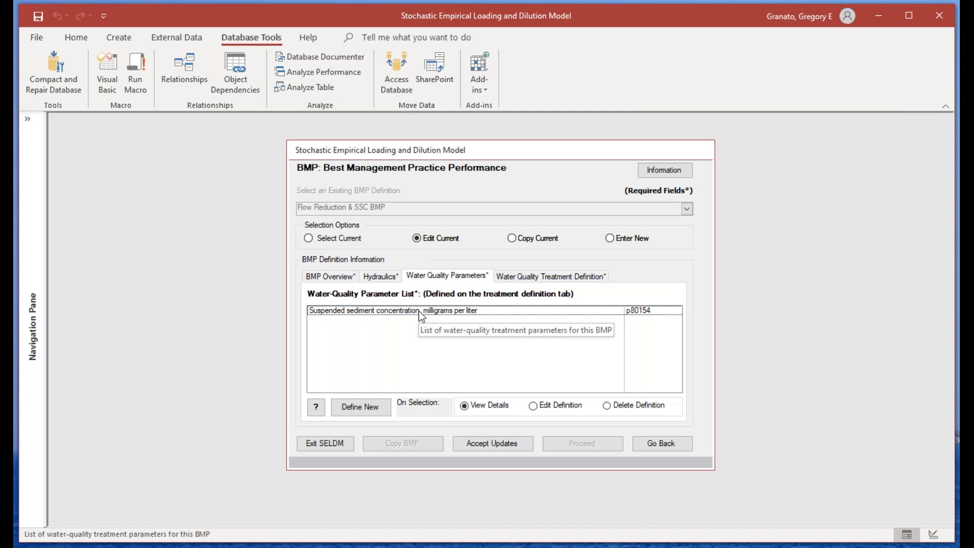
pyautogui.click(340, 276)
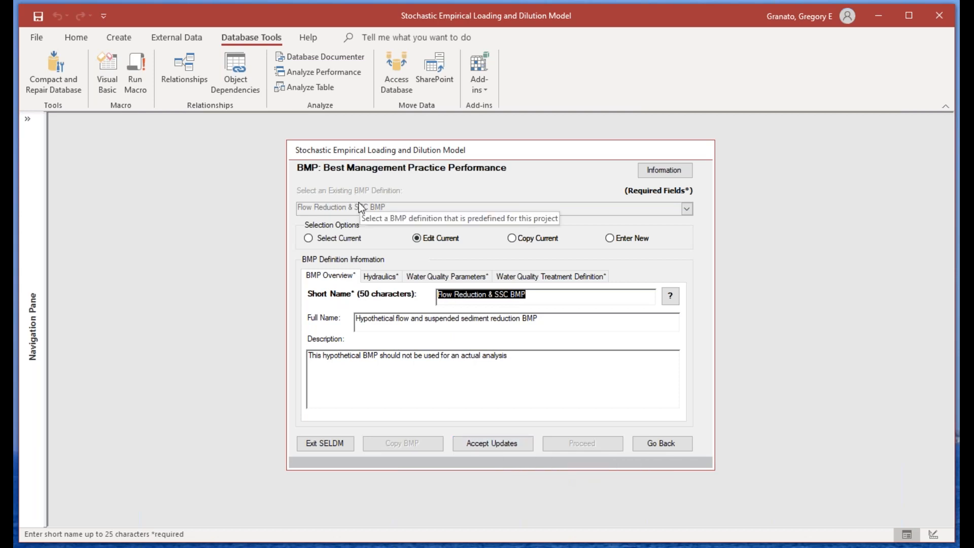
pyautogui.click(328, 238)
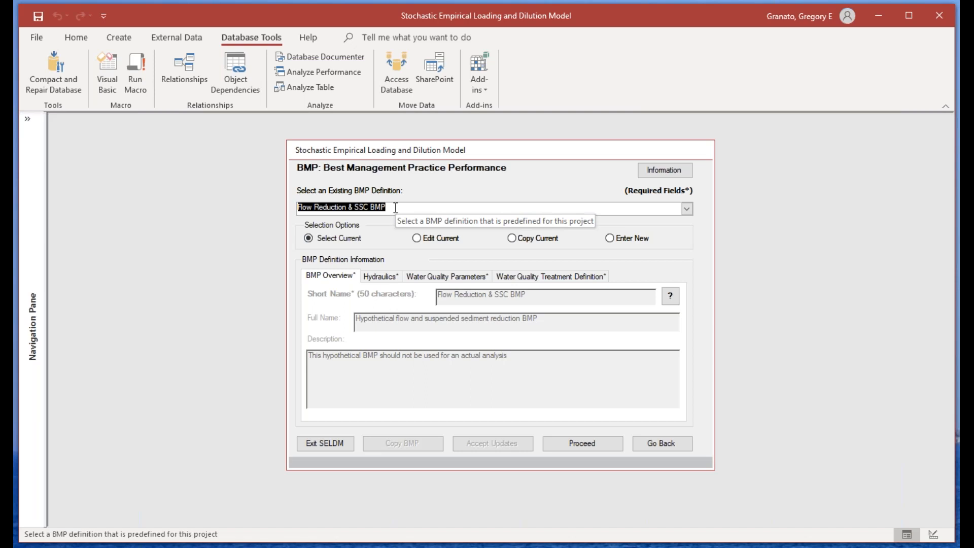
# Step: Proceed with the chosen BMP definition to the output form and start the SELDM stream analysis run
pyautogui.click(599, 440)
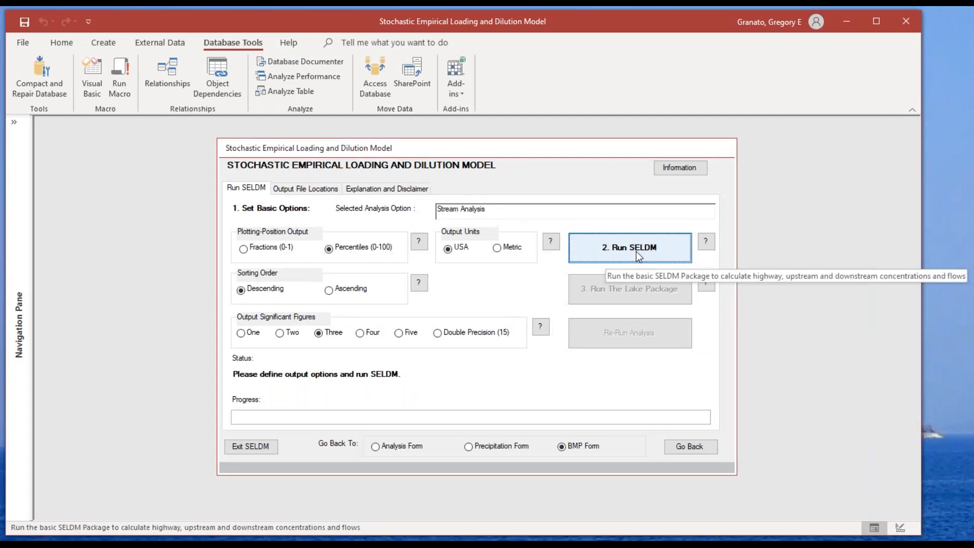
pyautogui.click(636, 251)
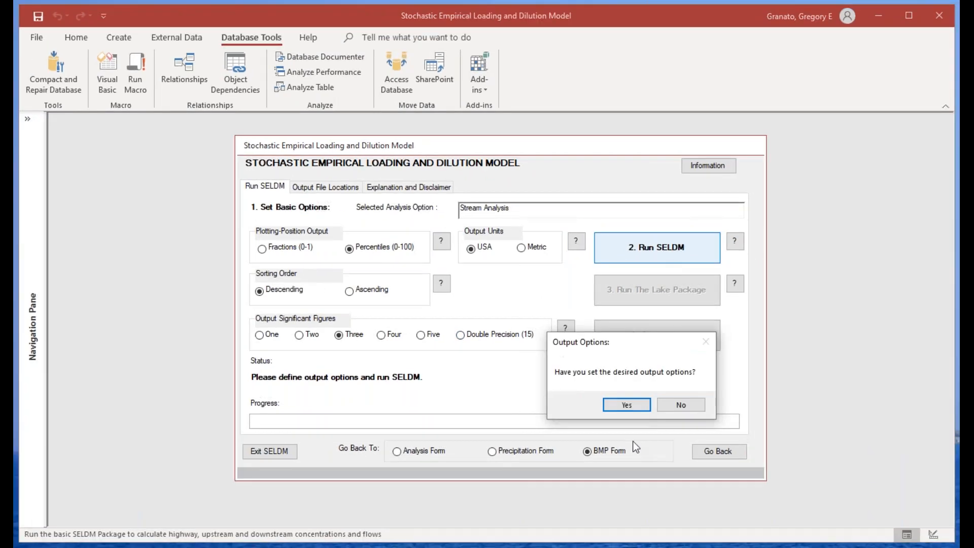